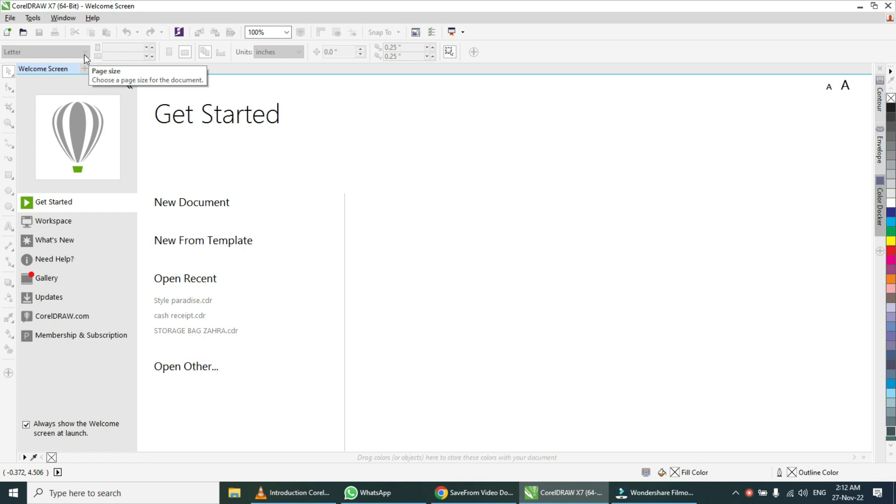
Start a new document and set its page size to Business Card, keeping the Custom preset destination.
key(ctrl+n)
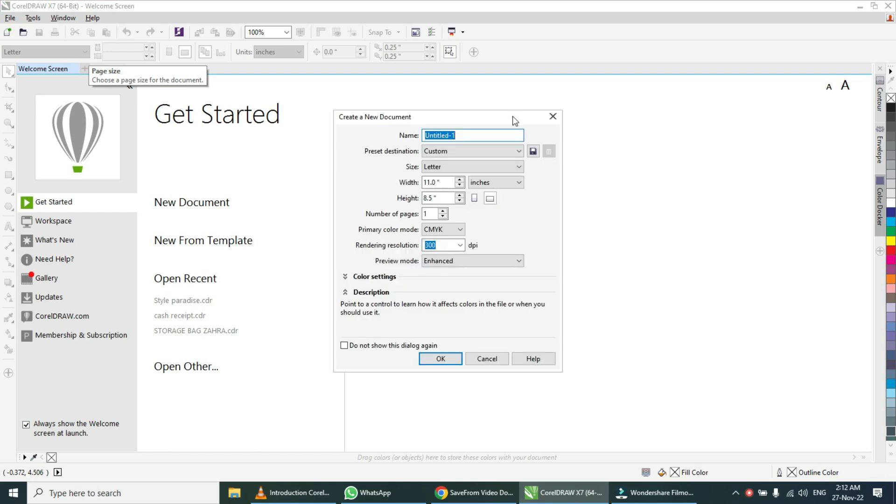
drag(500, 117, 567, 133)
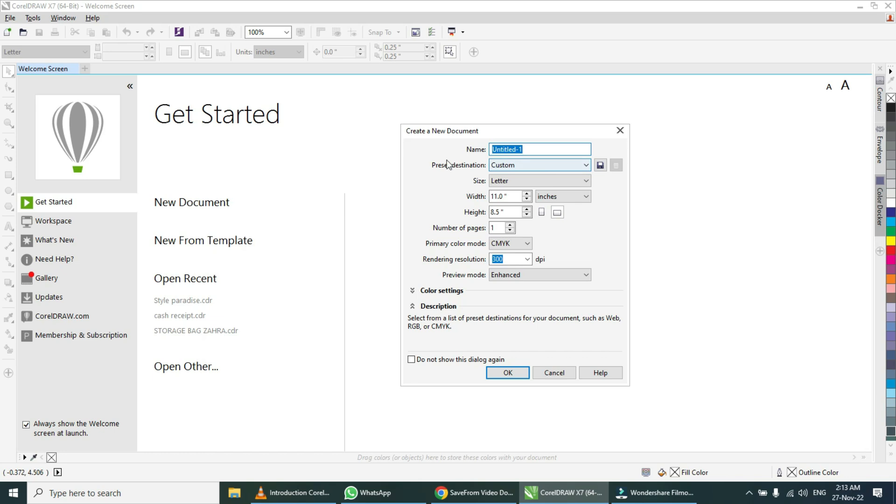
click(572, 165)
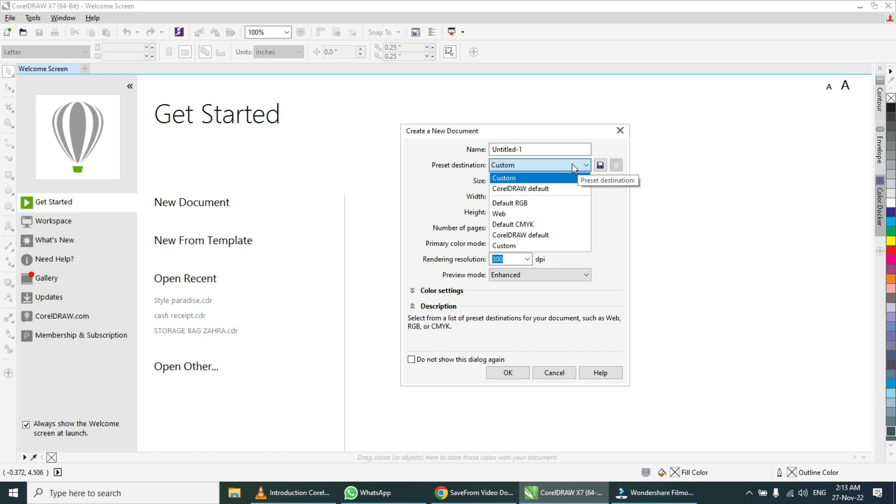
click(572, 163)
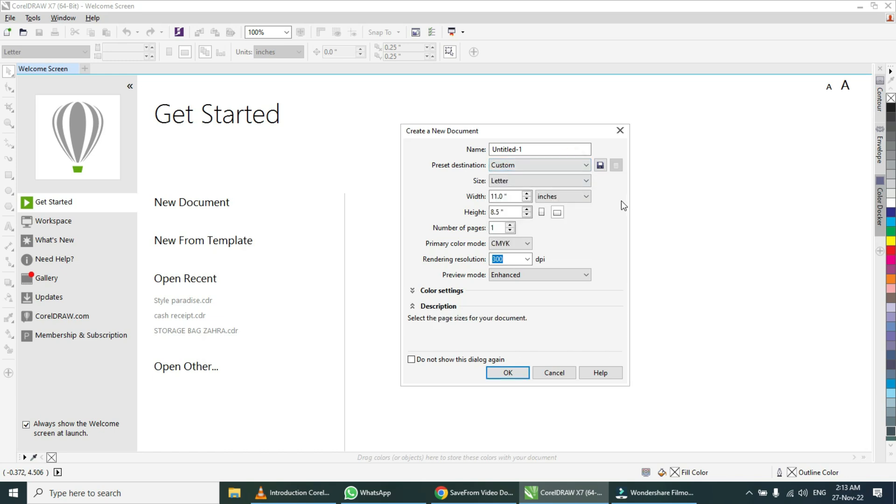
click(585, 183)
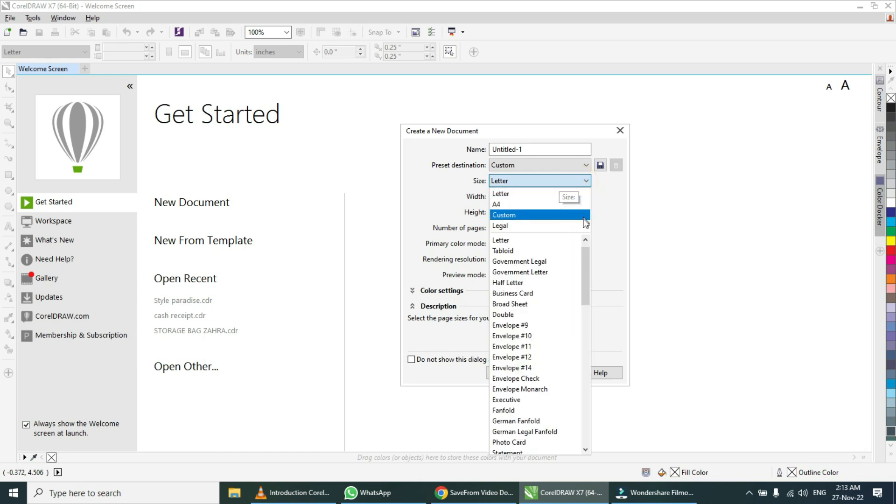
click(543, 299)
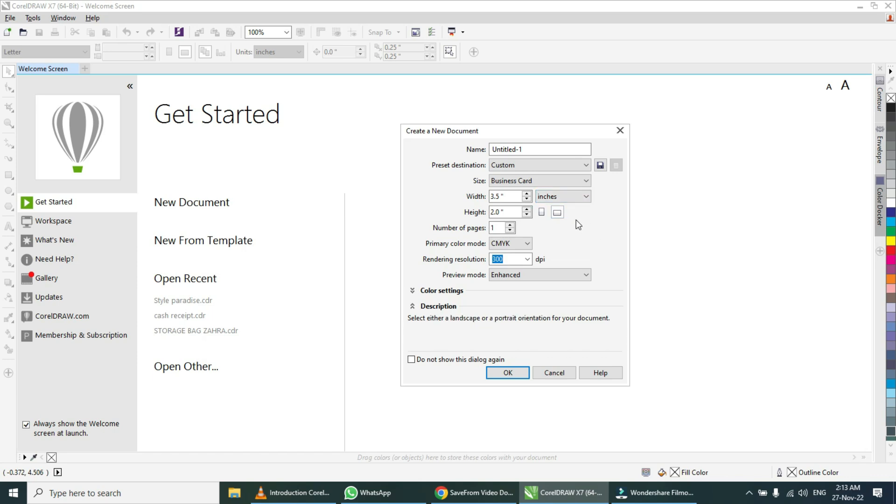
Try the A4 page size and portrait orientation, returning to Business Card in landscape.
click(556, 183)
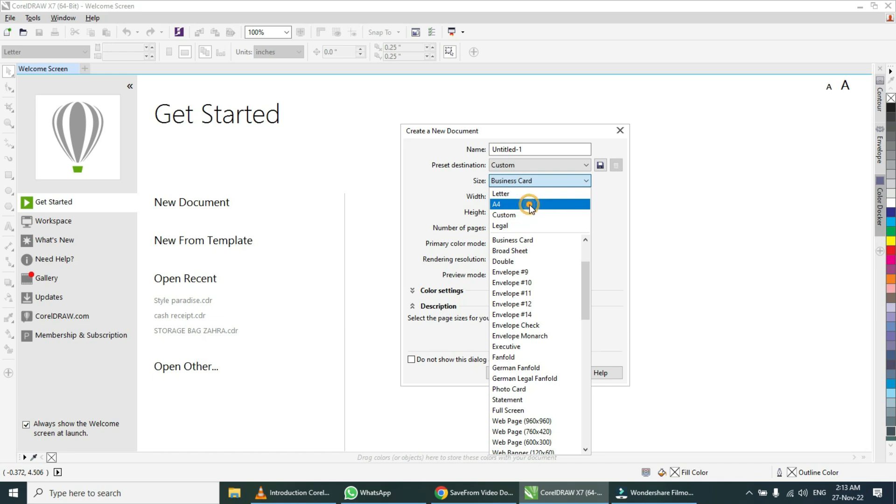
click(529, 205)
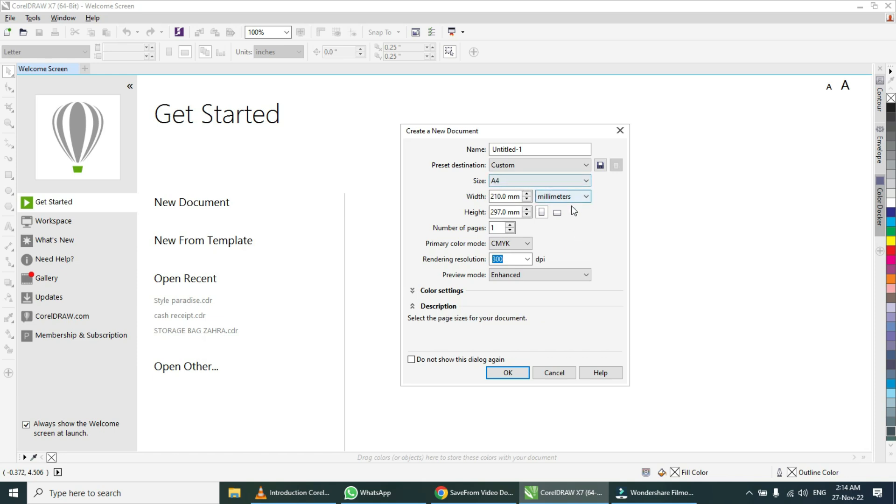
click(560, 181)
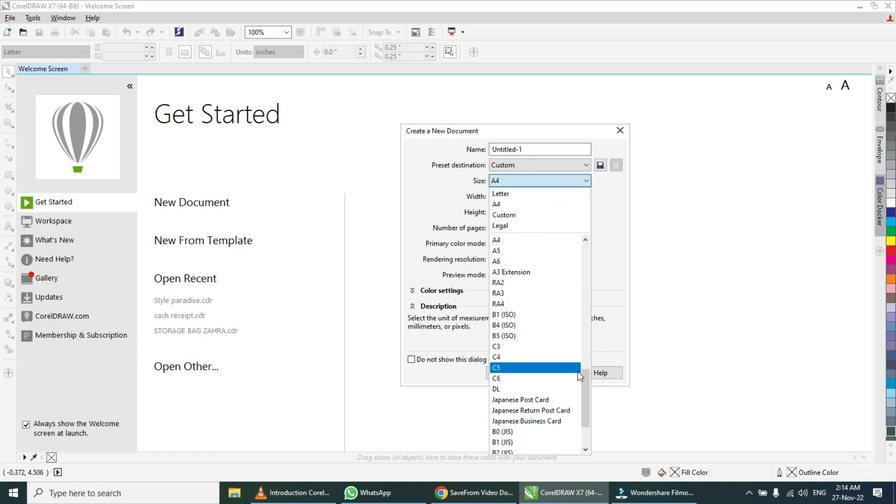
drag(585, 380, 585, 226)
click(540, 303)
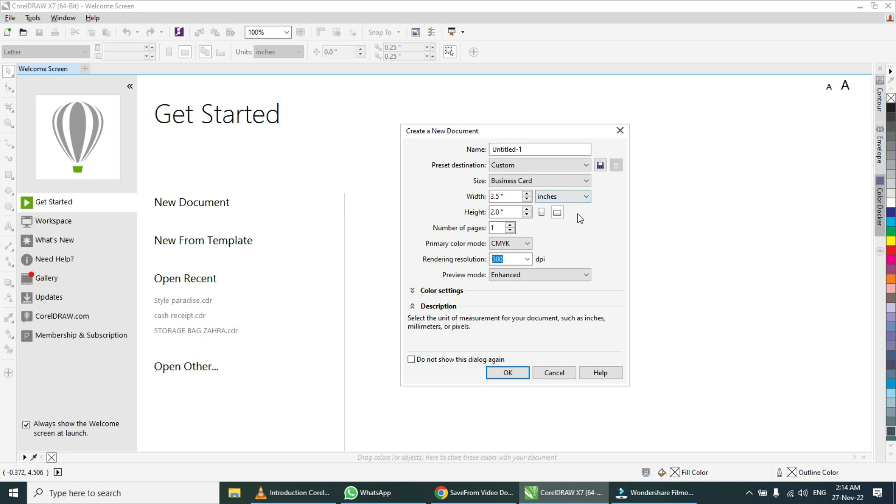
click(541, 212)
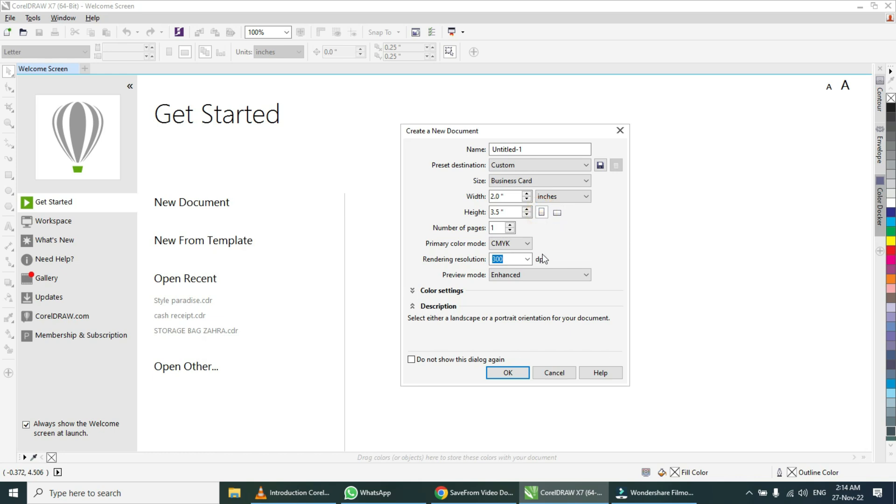
click(557, 213)
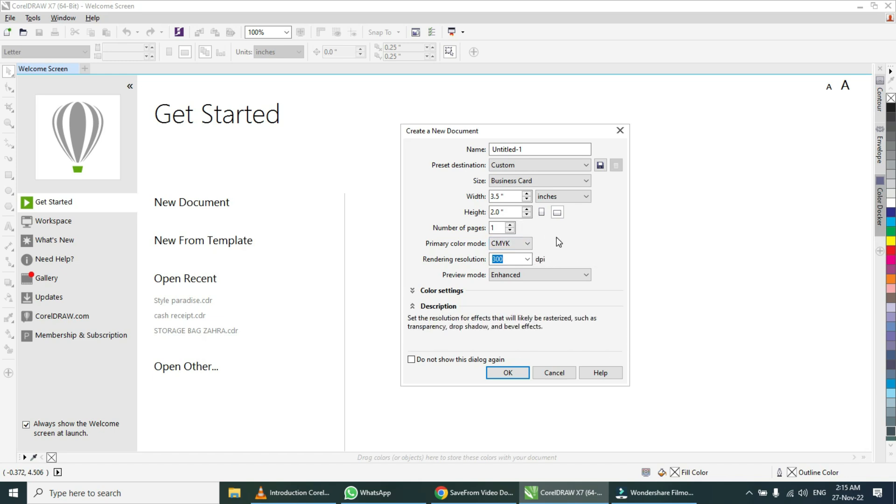
Review the primary color mode choices and color profile settings, and create the document with CMYK at 300 dpi.
click(526, 244)
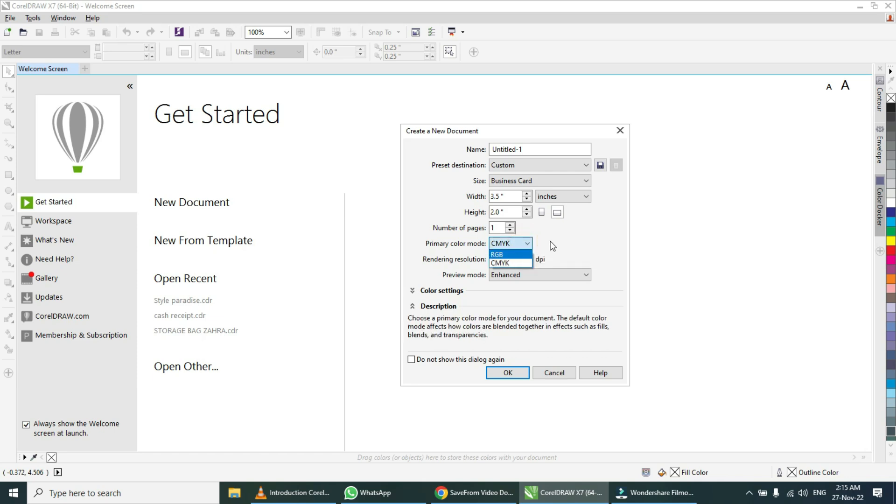
key(Tab)
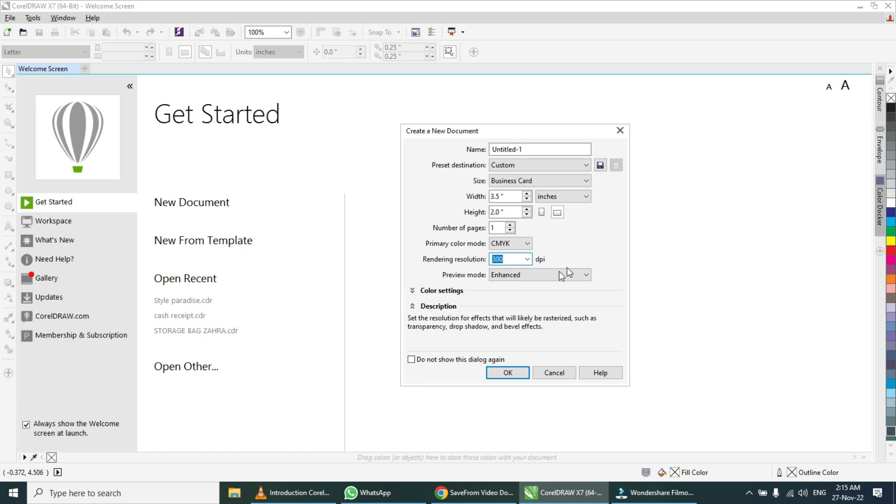
click(429, 291)
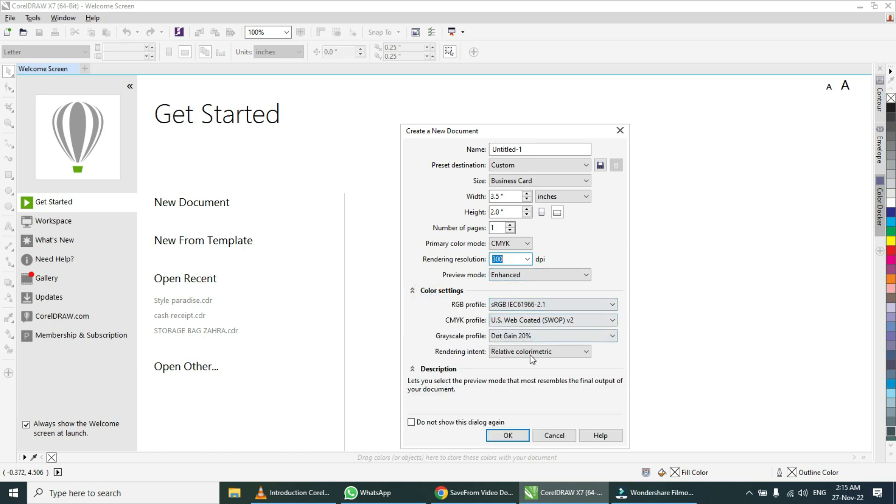
click(433, 292)
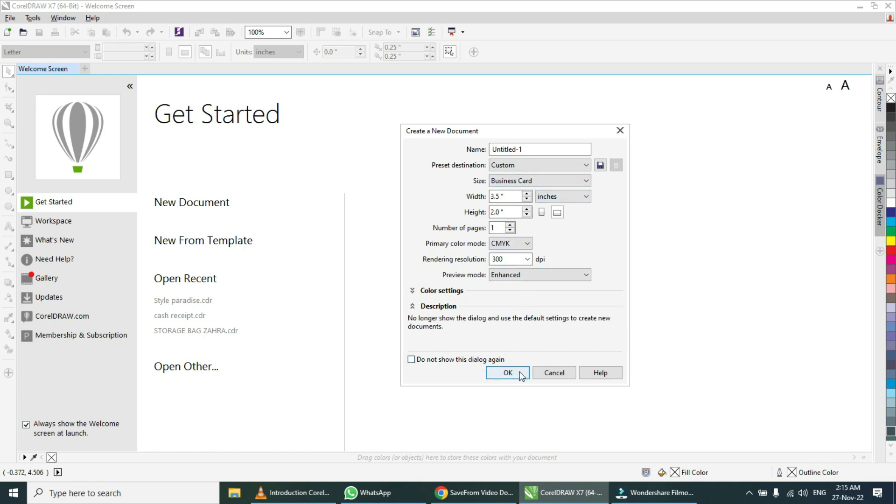
click(508, 372)
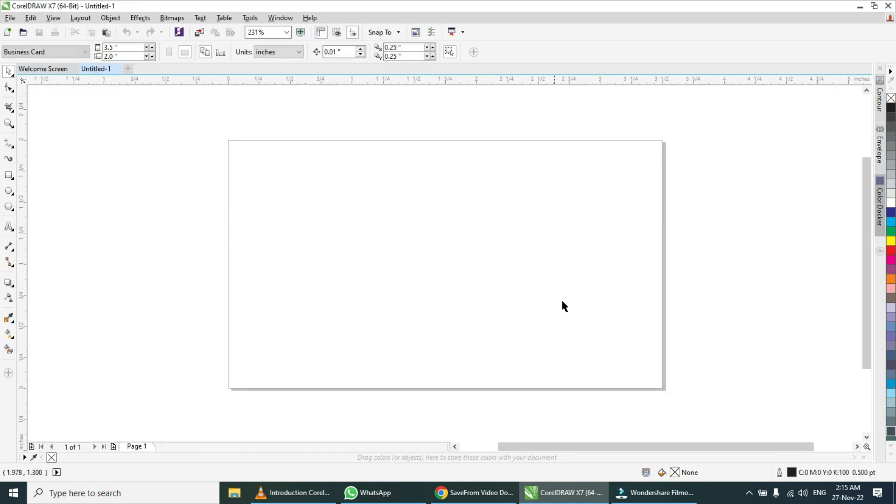
Examine the available file, editing, view and page layout commands.
click(113, 57)
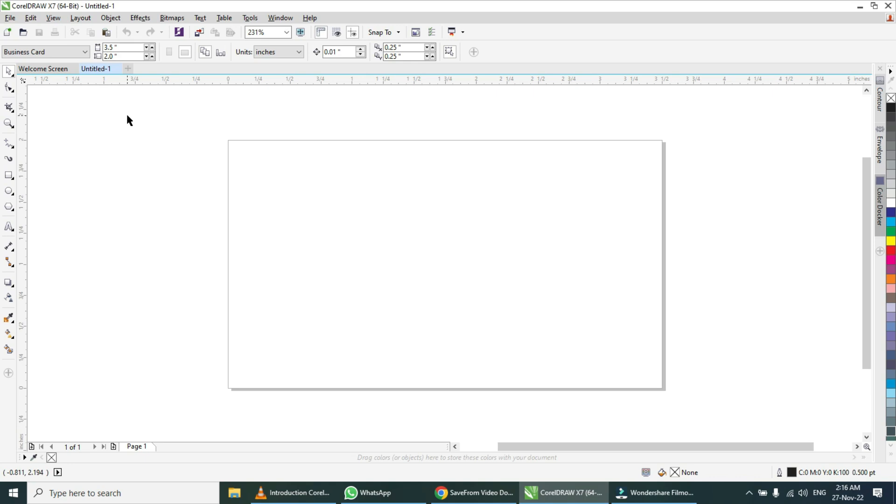
click(12, 18)
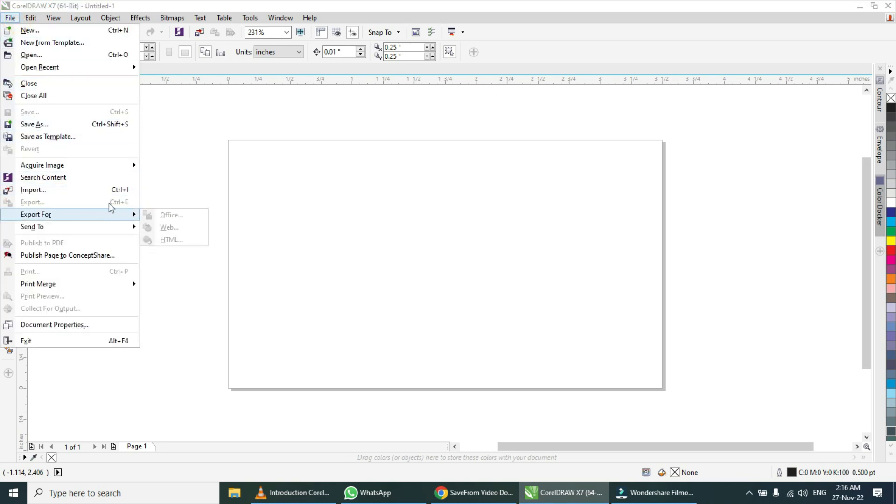
click(164, 132)
click(30, 18)
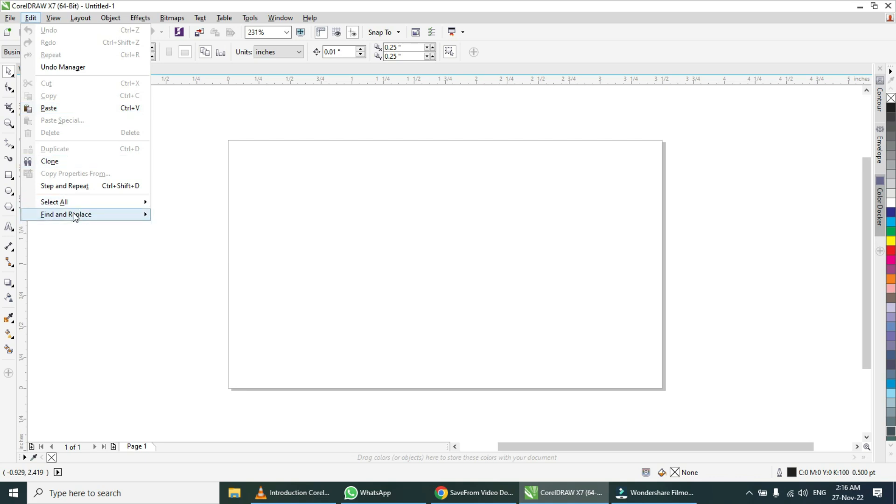
click(172, 133)
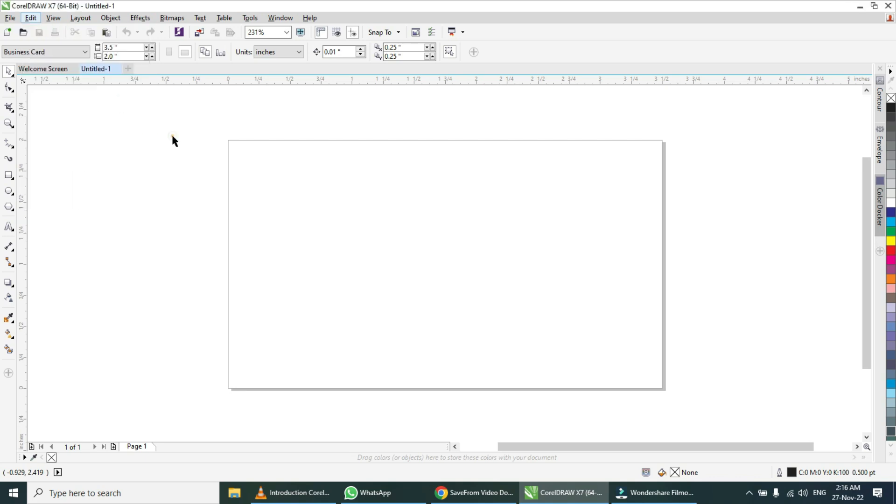
click(58, 20)
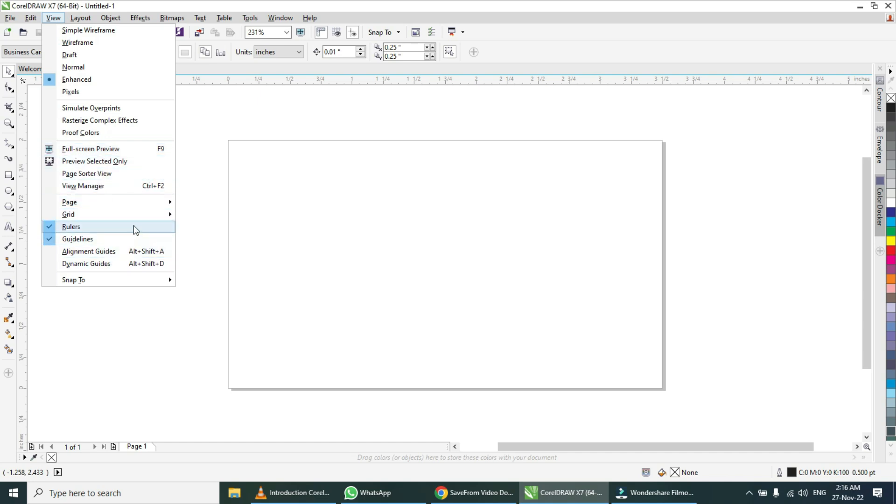
click(211, 102)
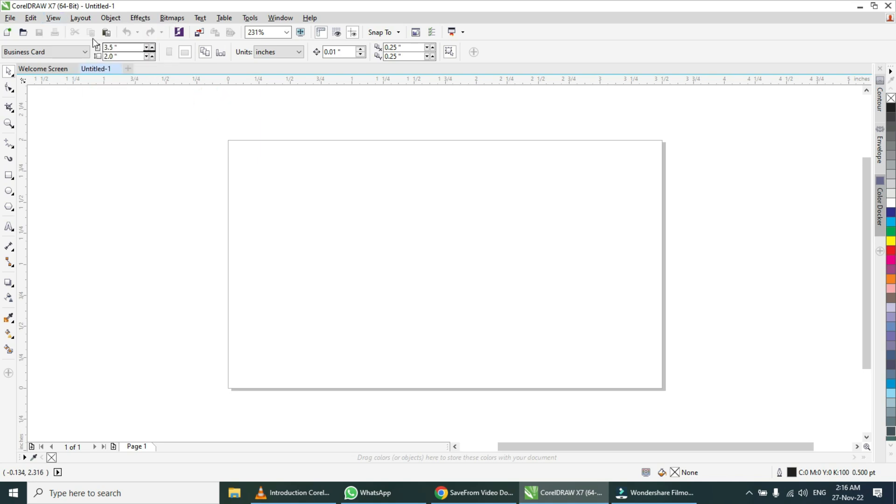
click(80, 18)
mouse_move(110, 18)
mouse_move(80, 18)
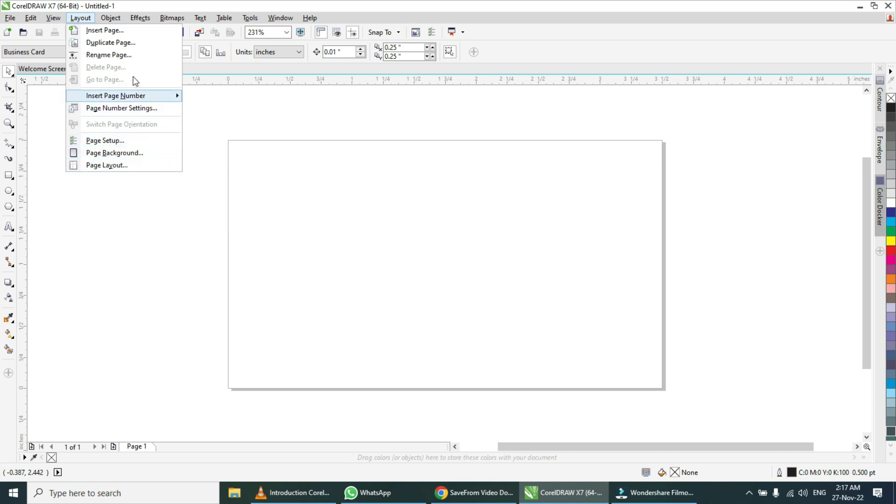
click(218, 111)
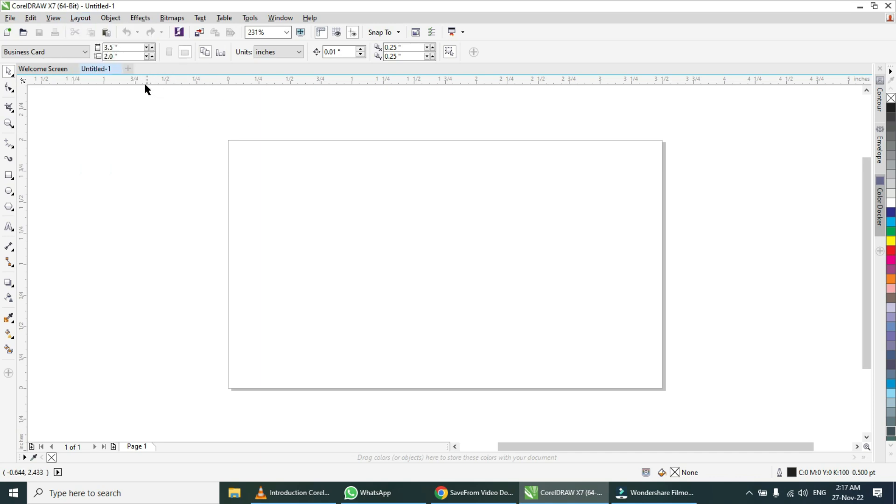
Examine the available object, effects, bitmap, text and tools commands, including the bitmap effect groups and macro options.
click(110, 18)
mouse_move(148, 223)
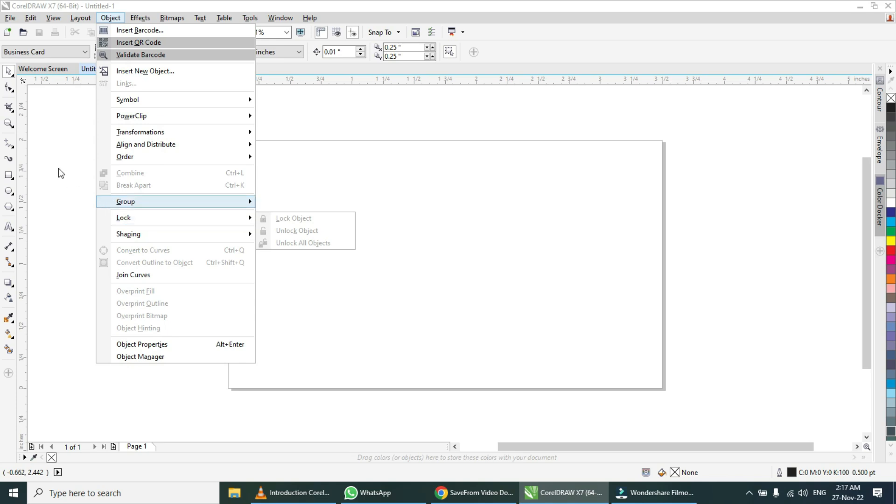
click(51, 149)
click(137, 20)
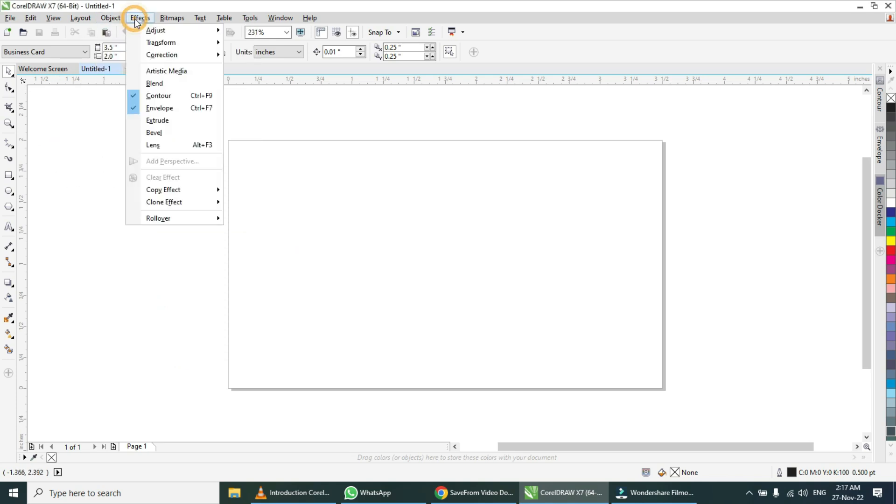
mouse_move(178, 20)
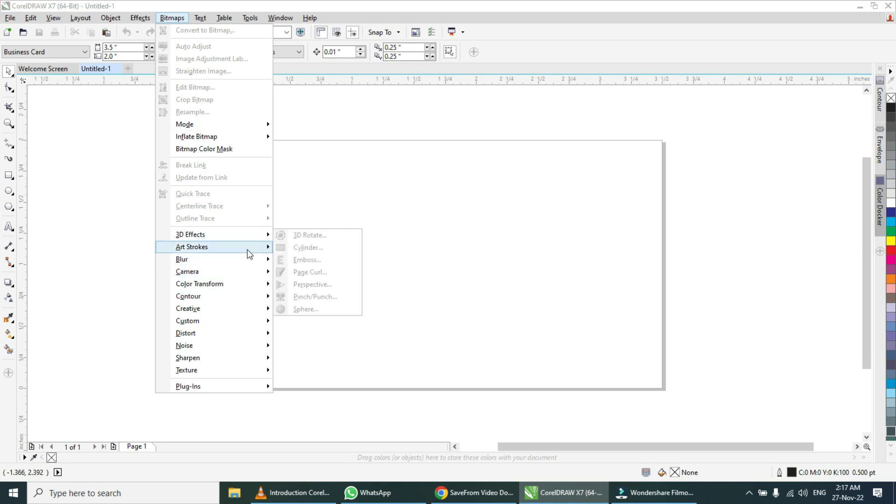
mouse_move(238, 261)
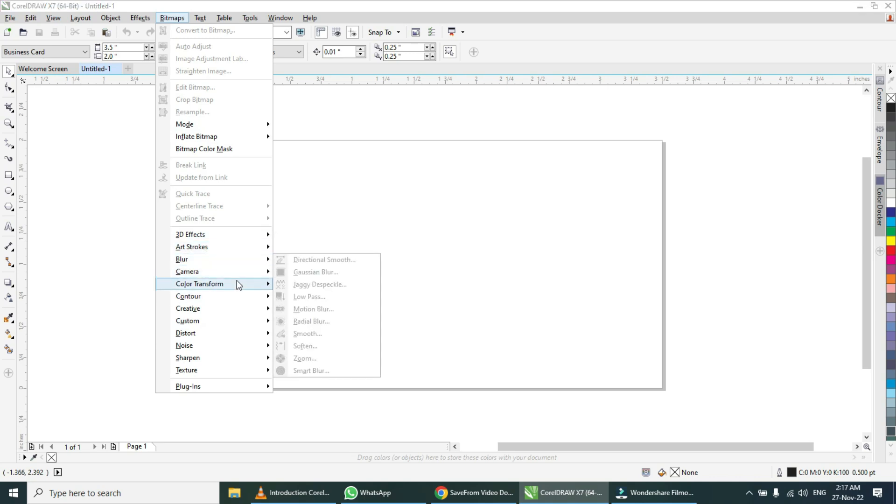
mouse_move(236, 292)
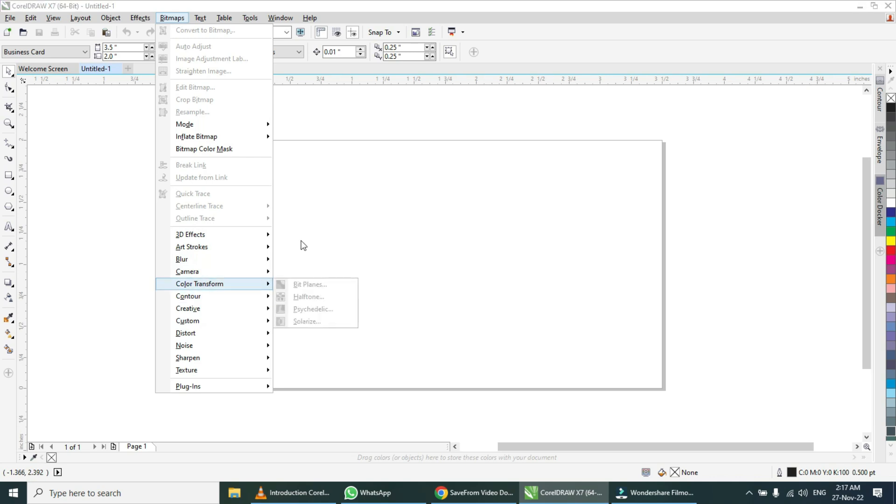
click(321, 169)
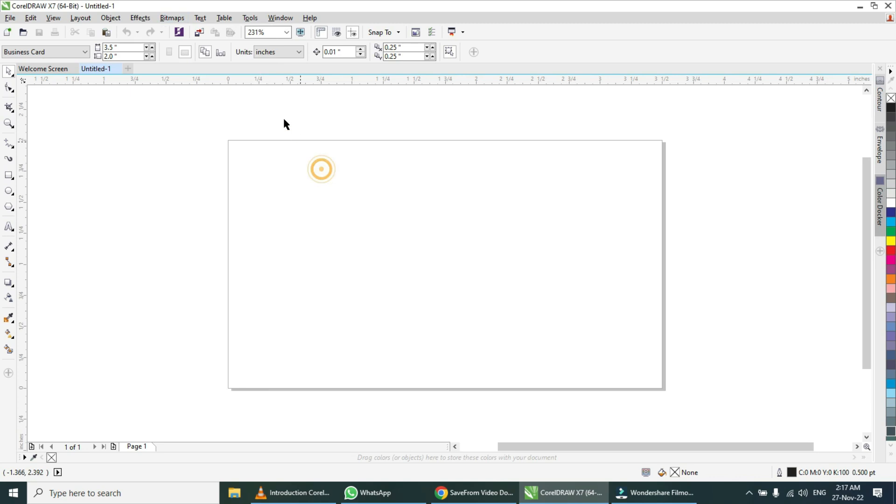
click(207, 18)
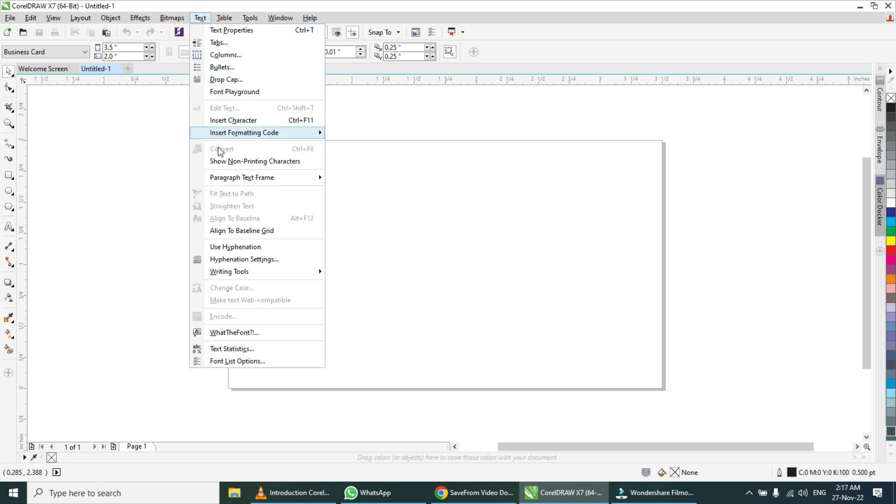
click(154, 118)
click(248, 19)
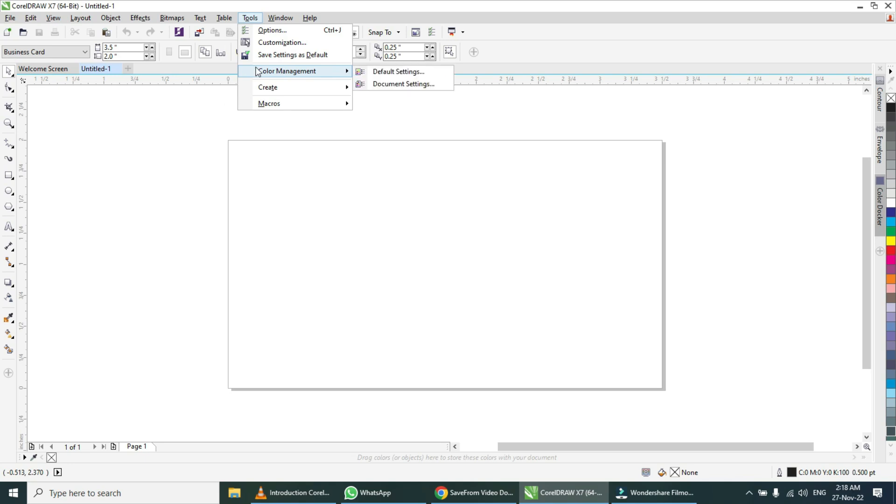
mouse_move(273, 100)
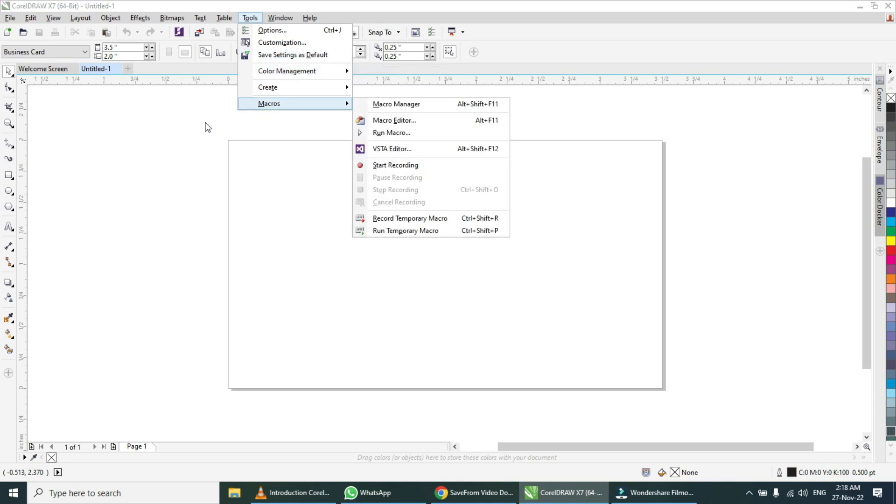
click(204, 123)
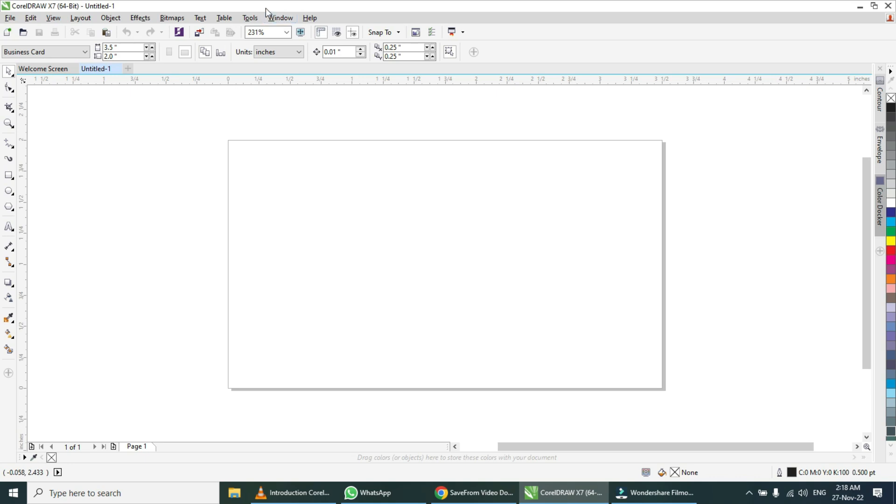
Examine the available window and help commands.
click(278, 21)
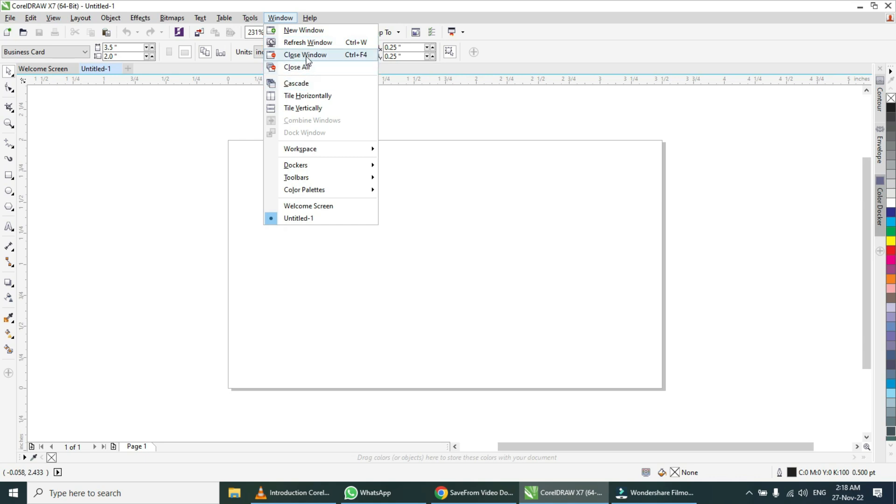
click(204, 116)
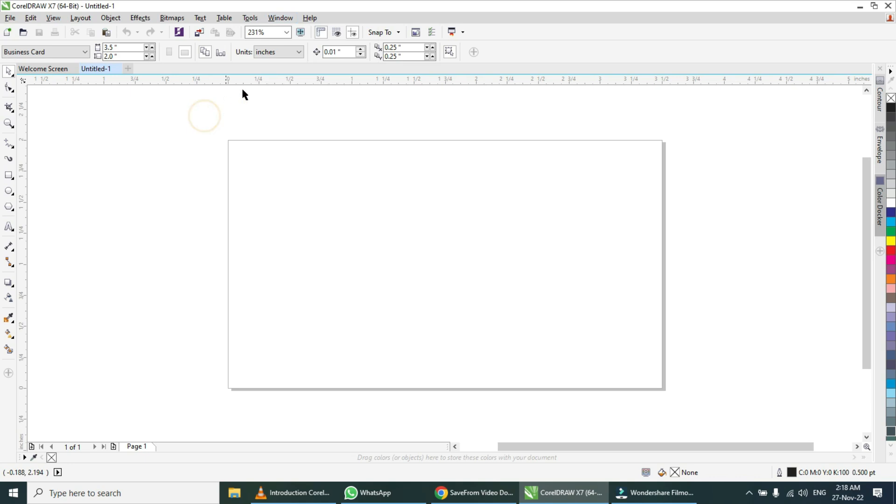
click(310, 19)
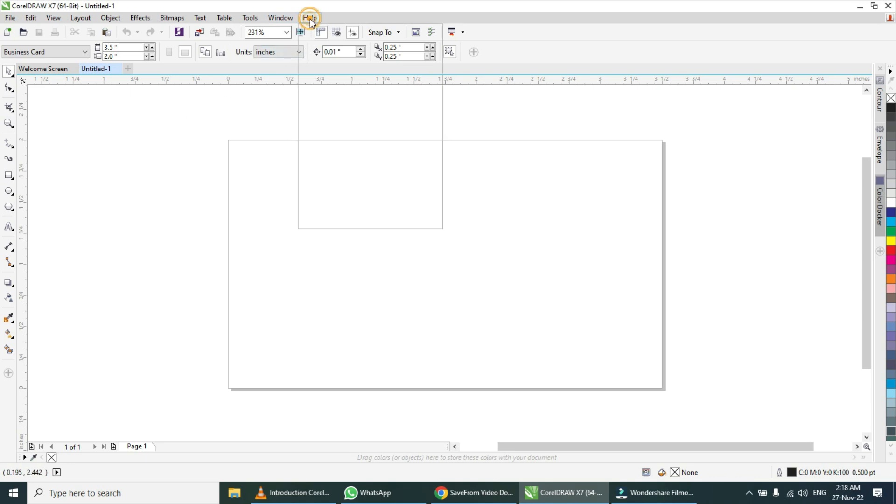
click(472, 171)
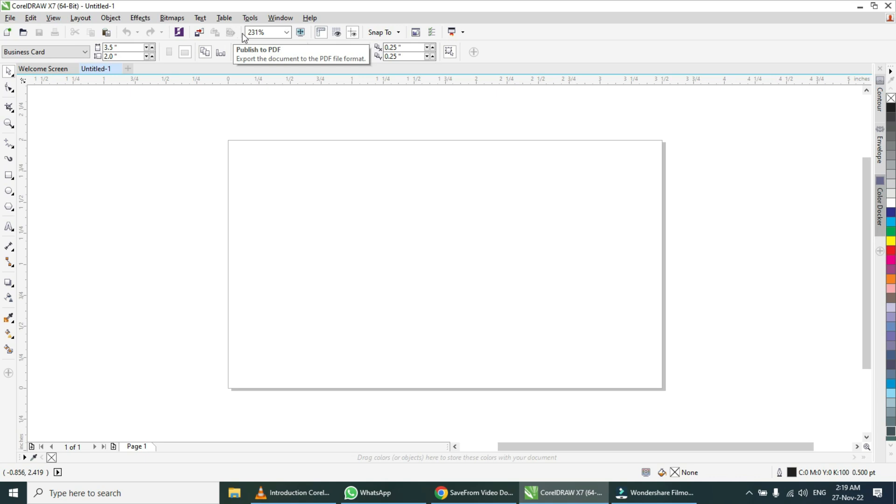
Review the preset zoom levels, then preview the page in full screen and return to the normal view.
click(286, 35)
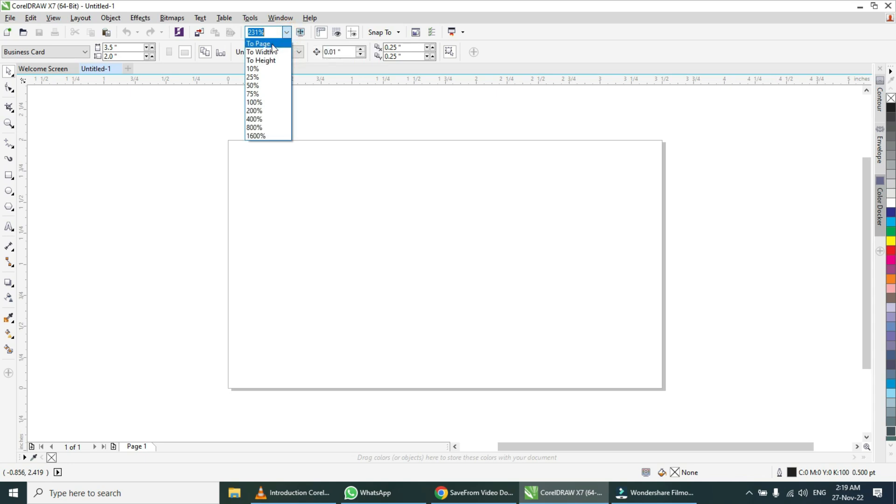
click(310, 95)
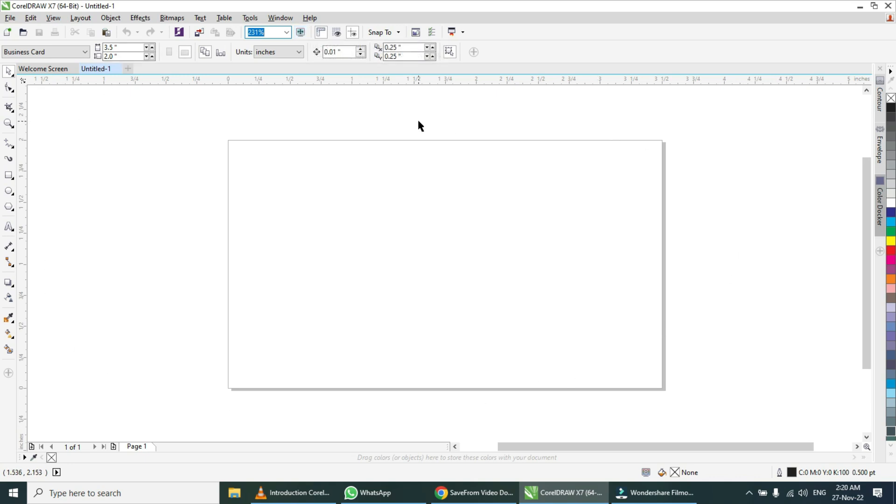
click(393, 116)
key(F9)
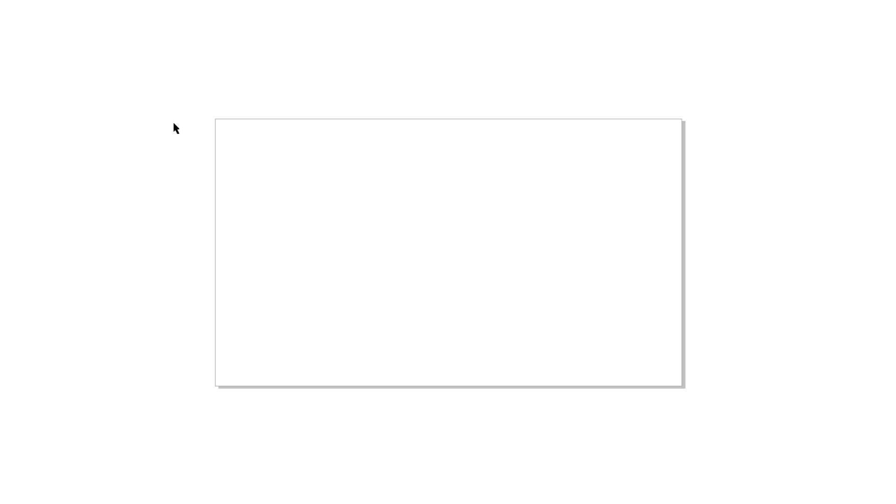
key(Escape)
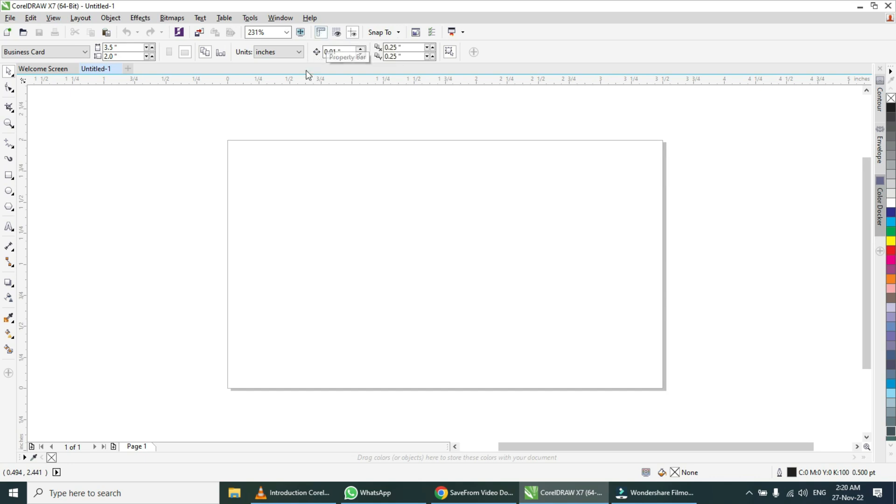
Try the visibility toggles for the rulers, document grid and guidelines, restoring the original display.
click(319, 33)
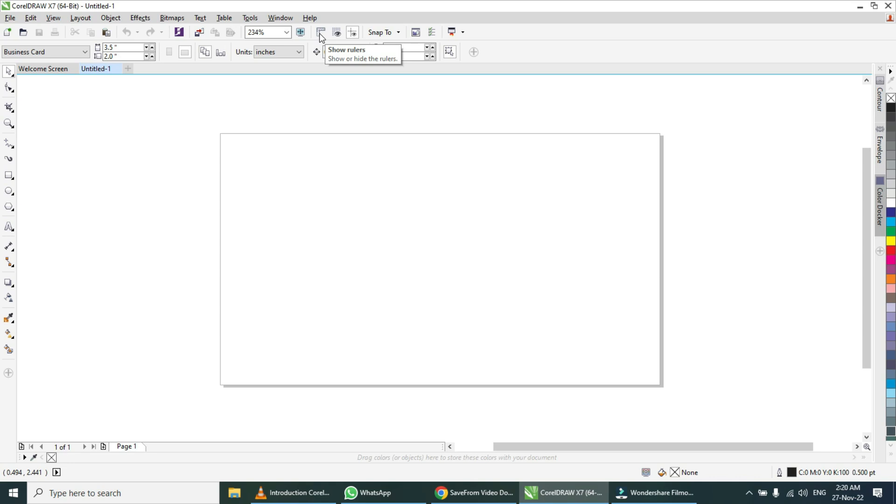
click(319, 32)
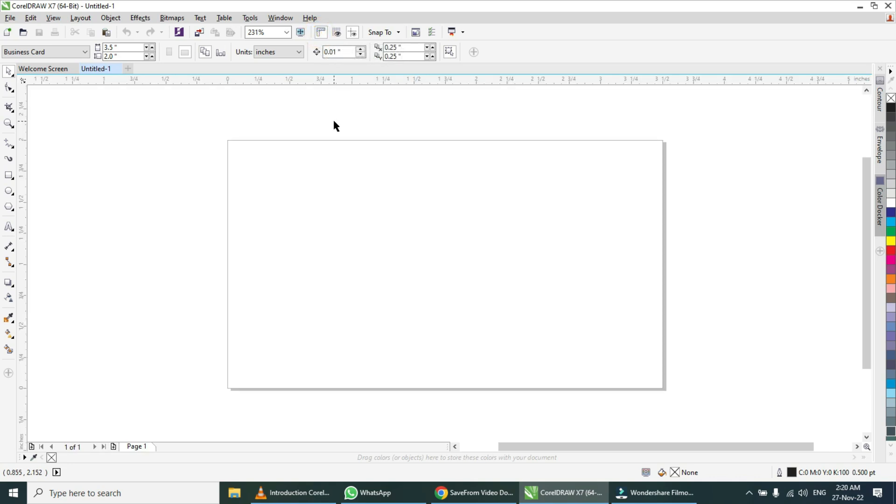
click(336, 33)
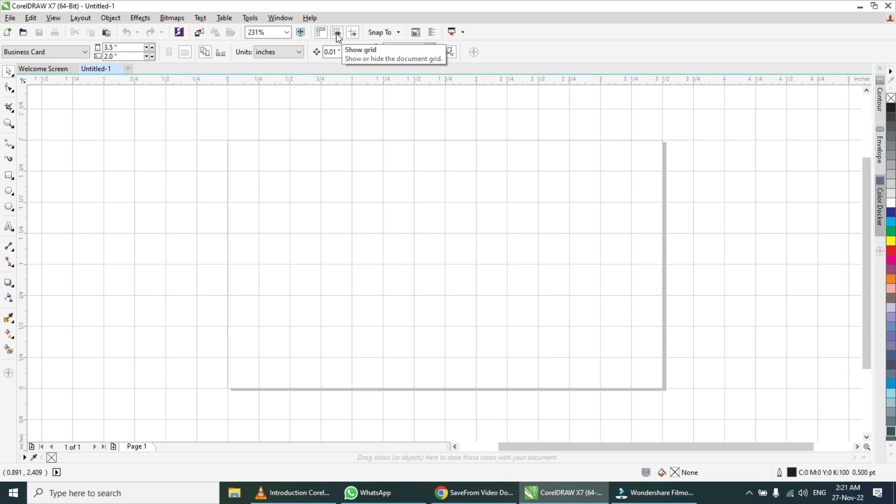
click(336, 33)
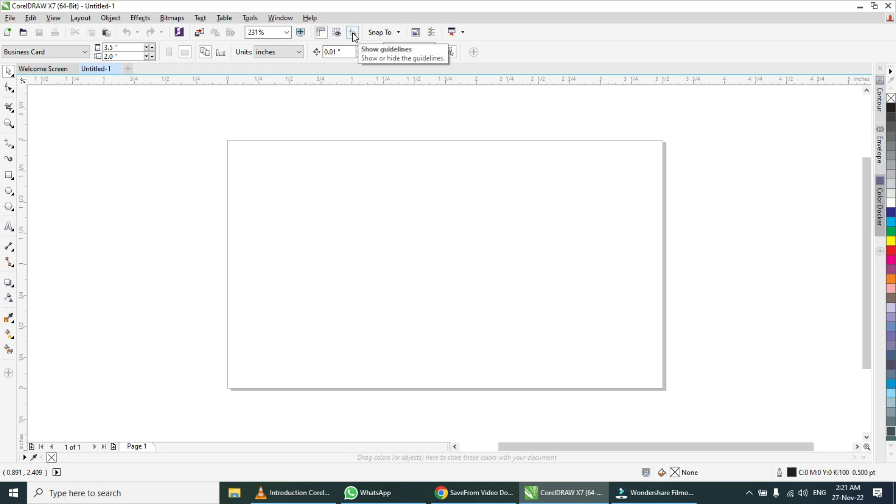
click(351, 32)
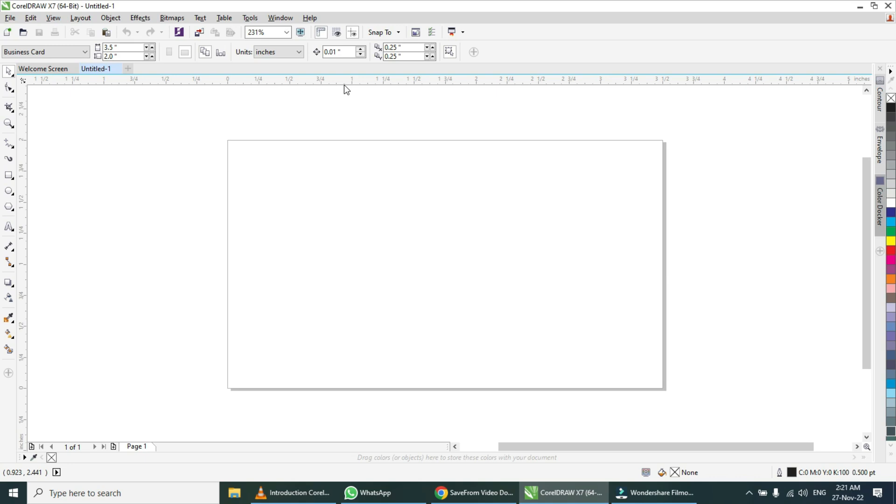
Place horizontal guidelines at about 1.77 and 0.26 inches and vertical guidelines at about 0.3 and 3.19 inches.
drag(345, 85, 345, 169)
drag(345, 169, 346, 168)
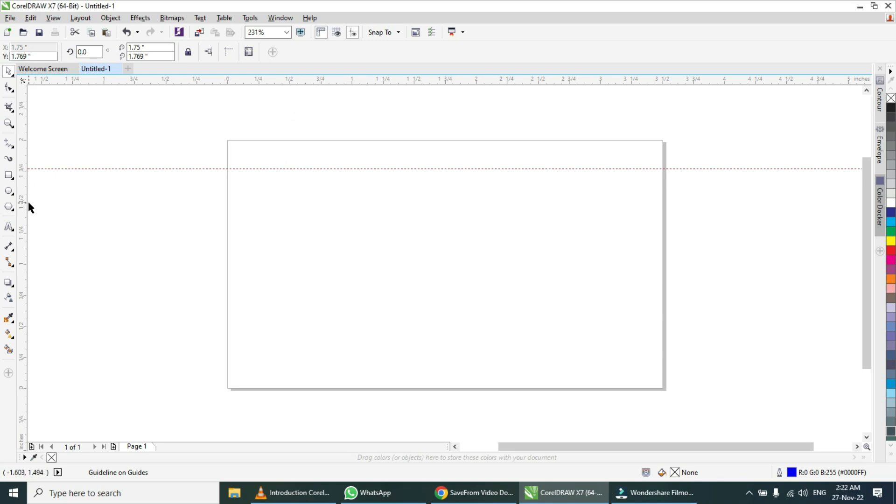
drag(33, 205, 265, 211)
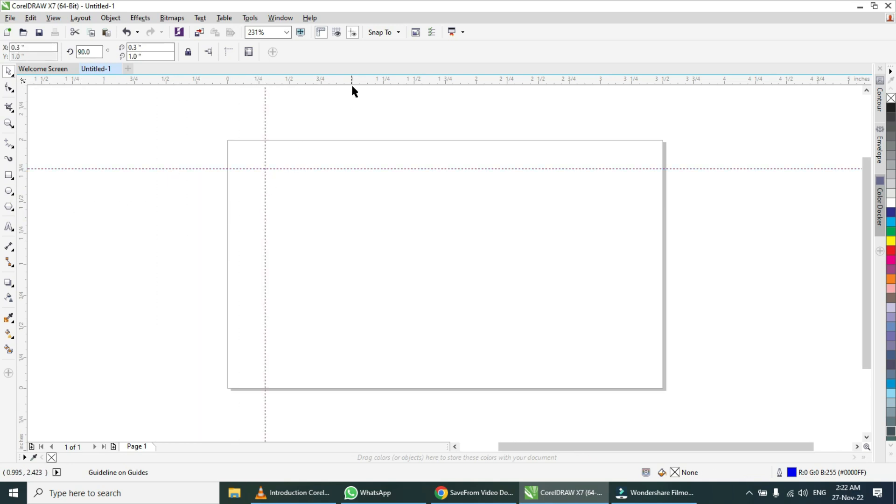
drag(349, 265, 353, 356)
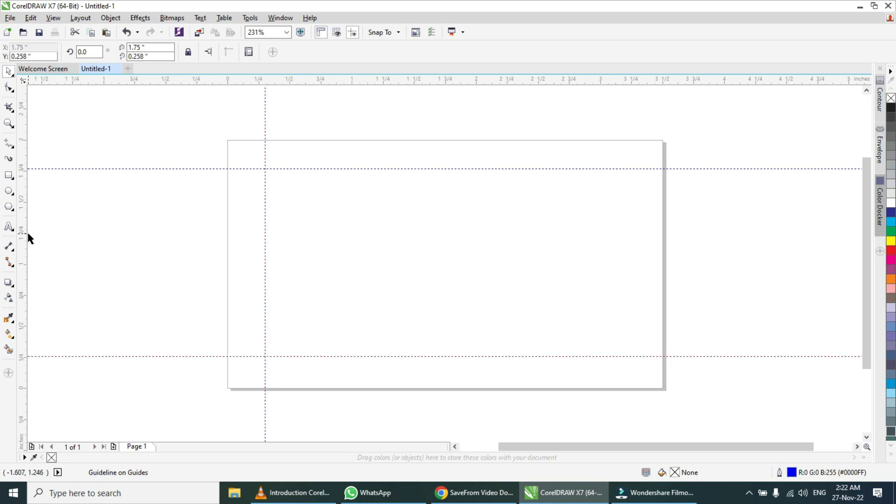
drag(27, 234, 382, 239)
mouse_move(607, 243)
mouse_down()
mouse_move(632, 246)
mouse_move(624, 242)
mouse_up()
click(624, 243)
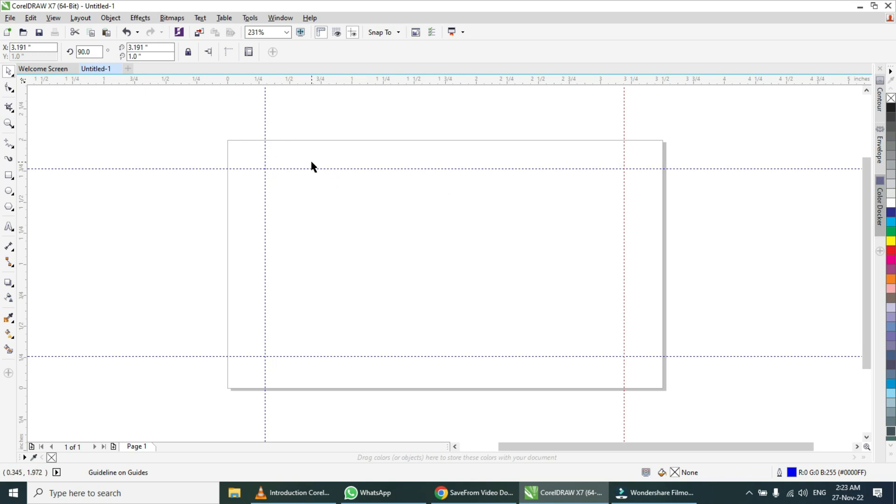
Delete both horizontal and both vertical guidelines from the page.
click(433, 168)
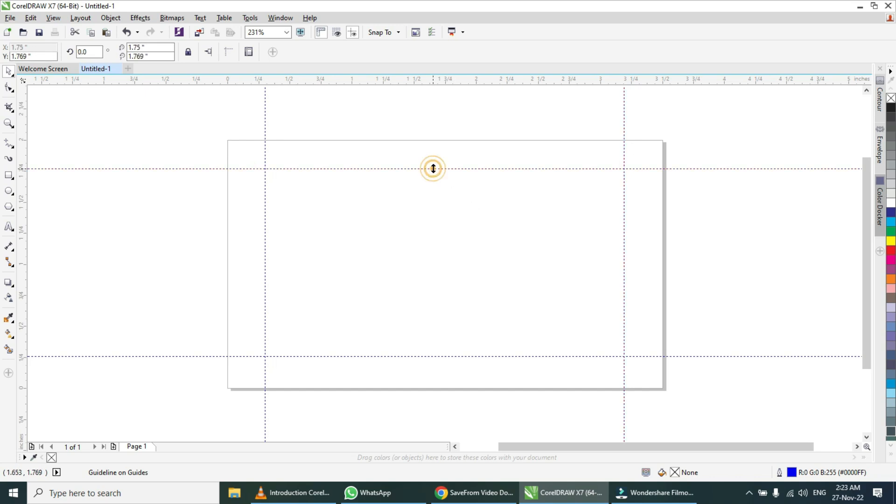
drag(433, 168, 428, 80)
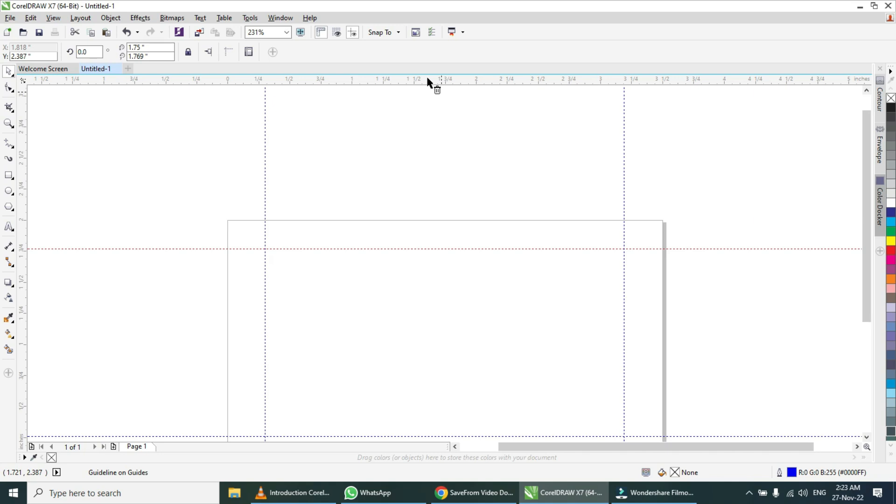
drag(428, 80, 428, 81)
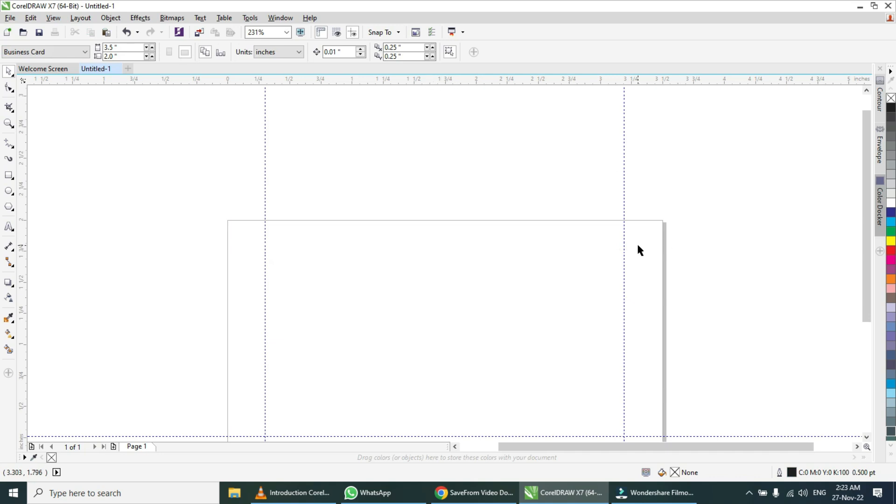
key(F5)
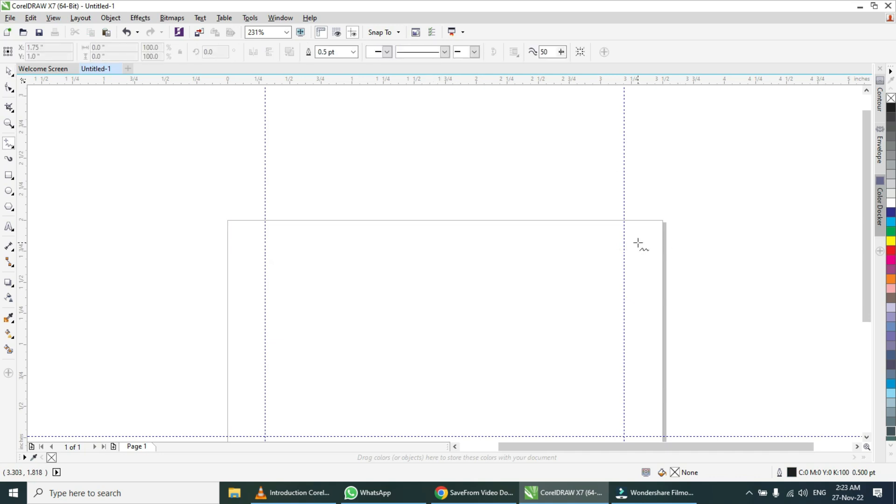
drag(868, 195, 869, 262)
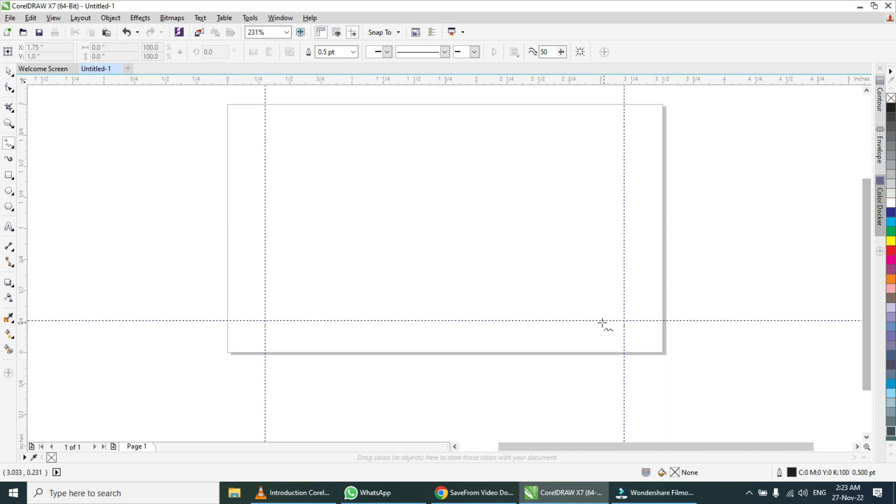
key(space)
drag(598, 320, 509, 82)
drag(625, 161, 24, 174)
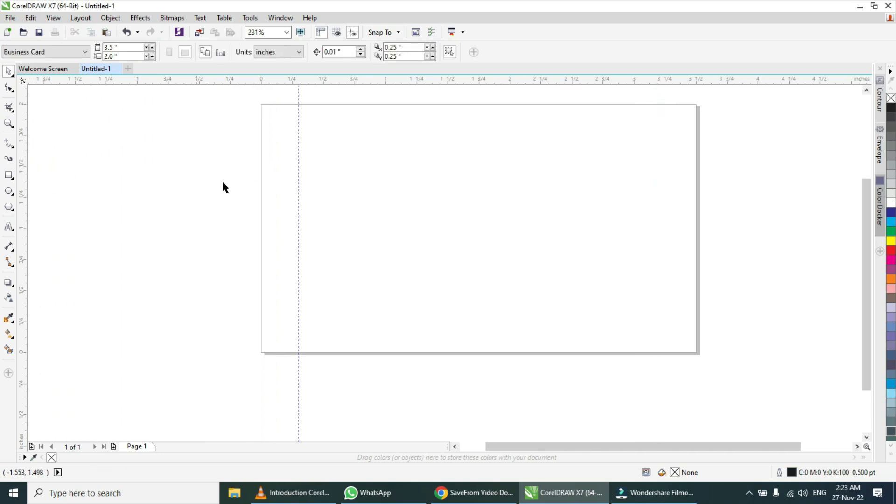
drag(298, 187, 22, 187)
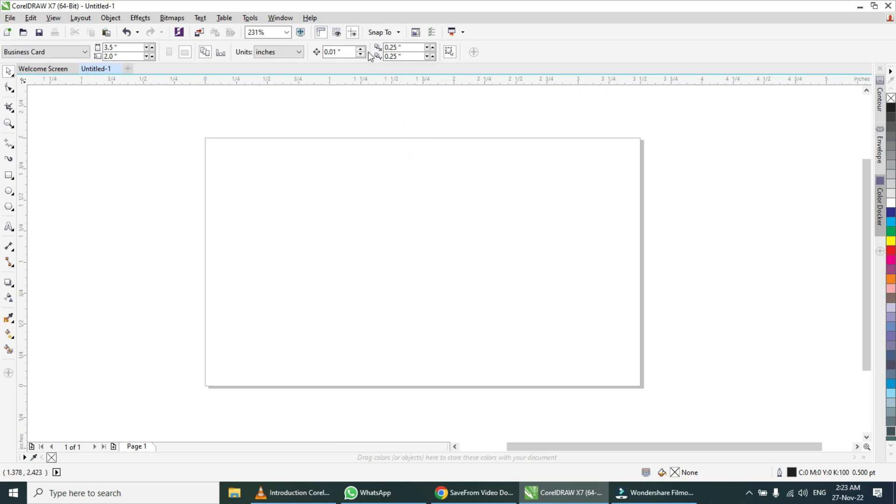
Examine the available methods for snapping objects on the page.
click(387, 34)
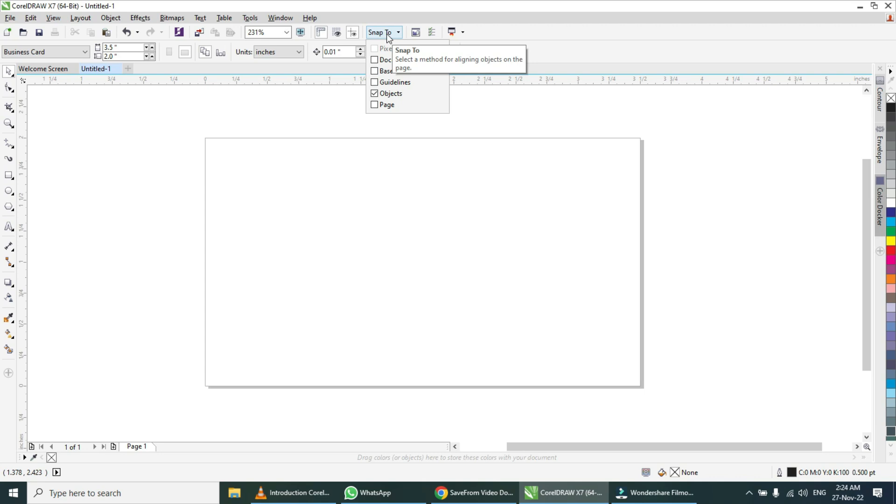
click(414, 151)
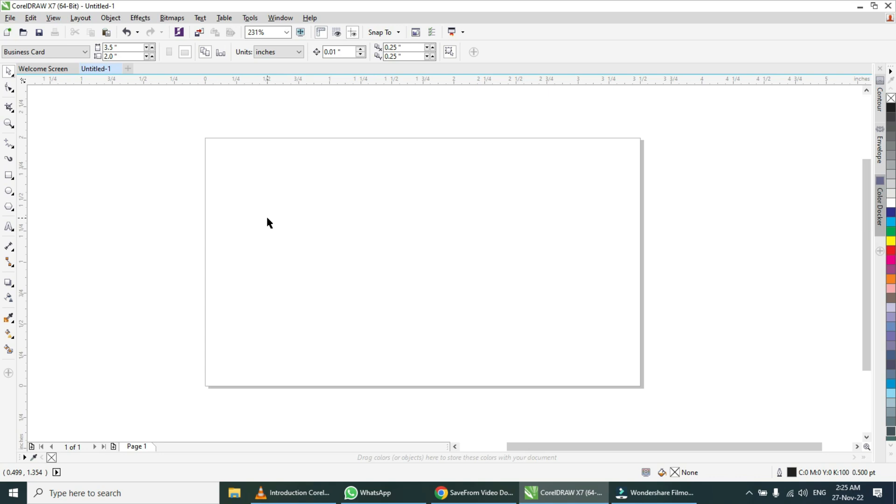
Add two new pages after Page 1.
scroll(267, 218, right, 1)
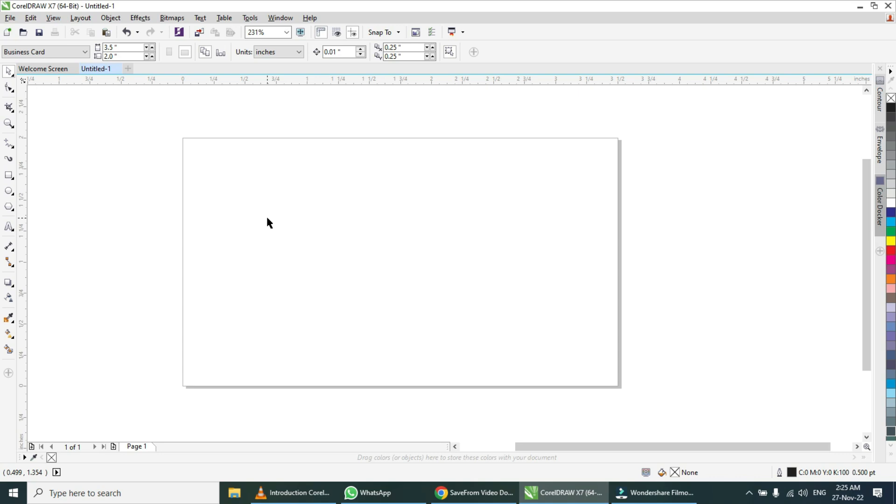
scroll(267, 220, down, 2)
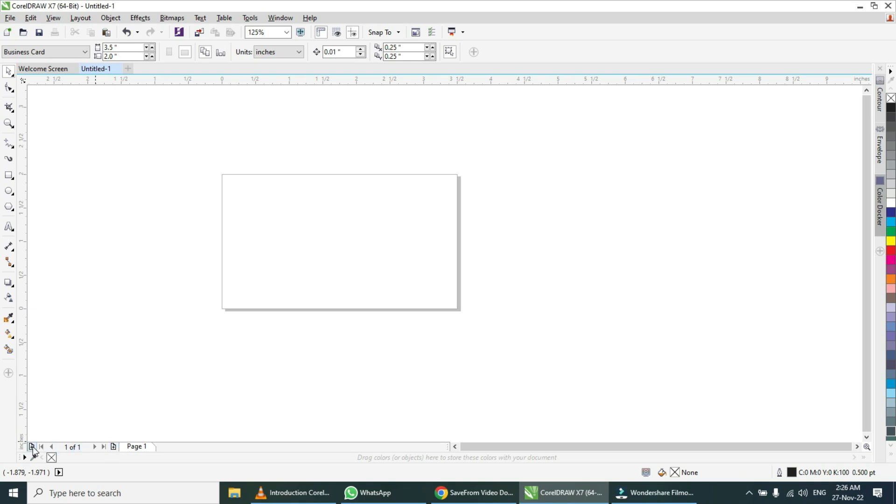
click(114, 446)
click(114, 446)
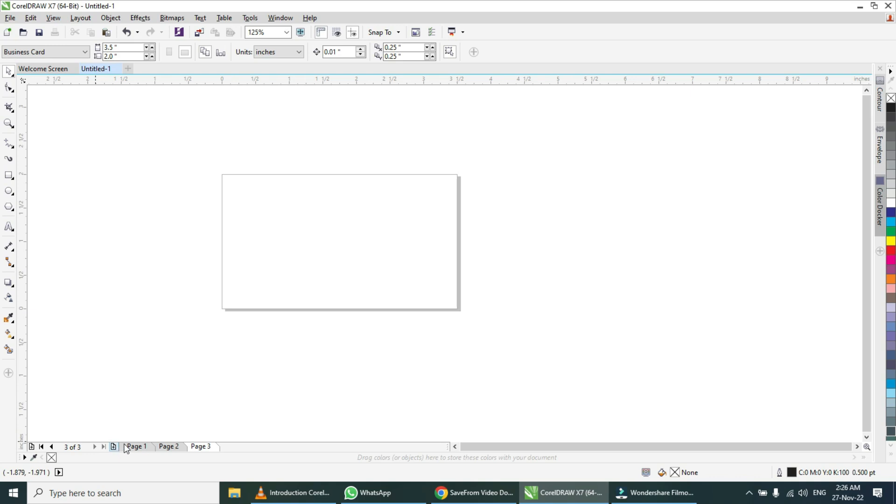
Browse back and forth through Page 1, Page 2 and Page 3, ending on Page 2.
click(136, 447)
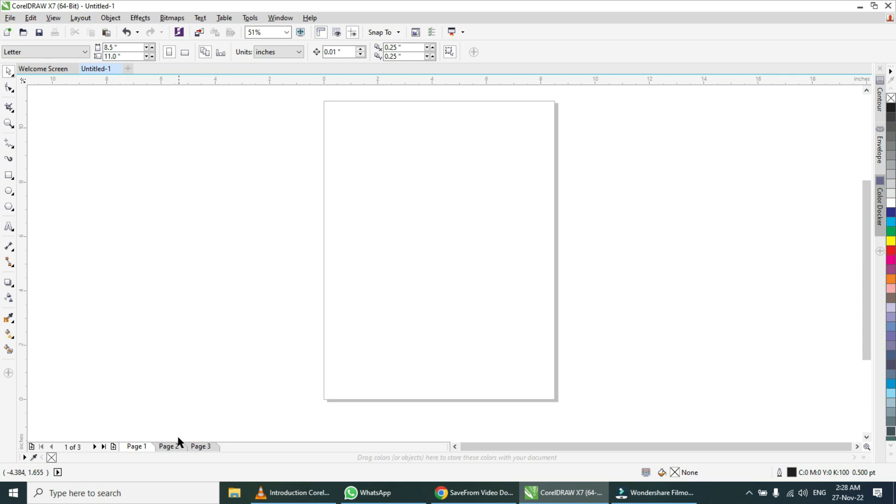
click(169, 447)
click(200, 447)
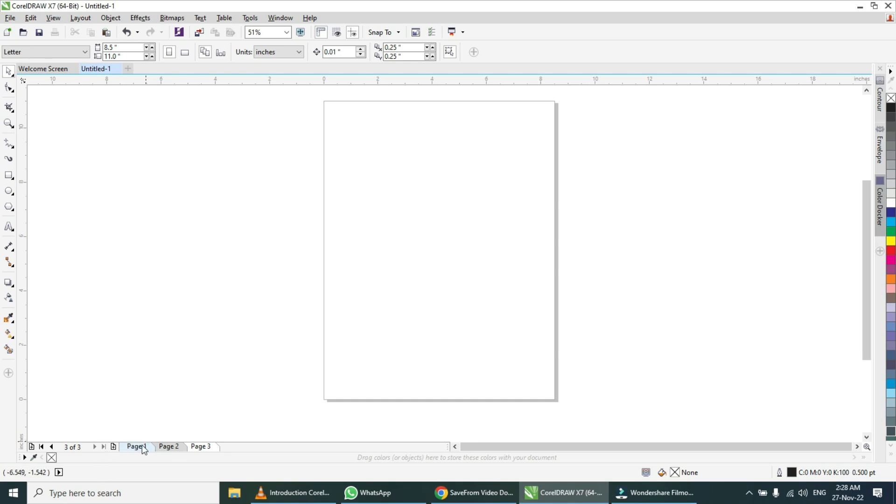
key(Page_Up)
key(Page_Up)
key(Page_Down)
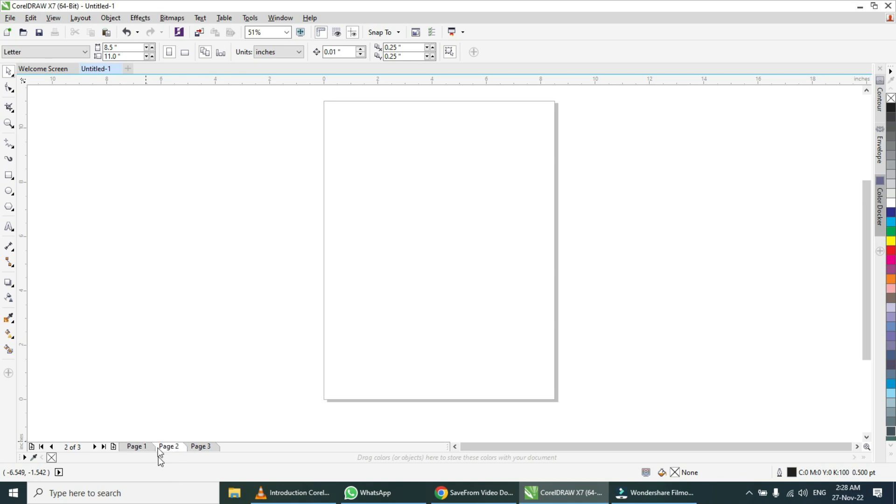
Switch the Letter page size to landscape orientation and check it on Page 1 and Page 2.
click(185, 54)
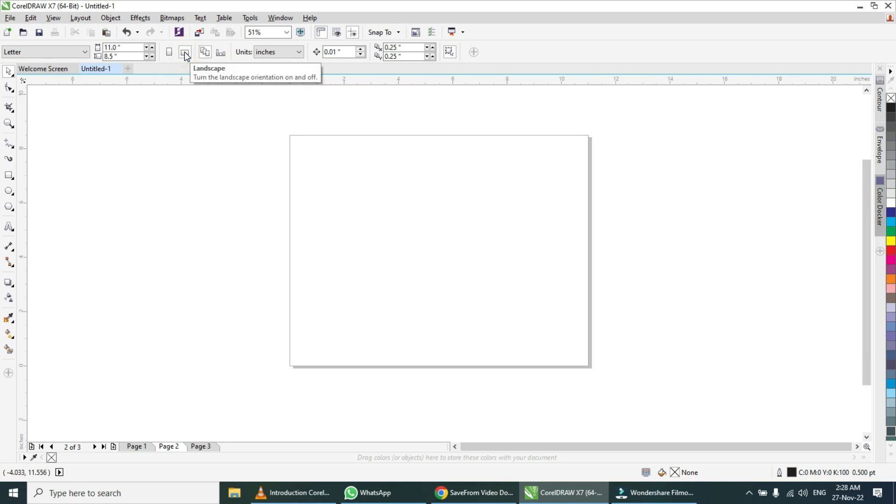
click(148, 448)
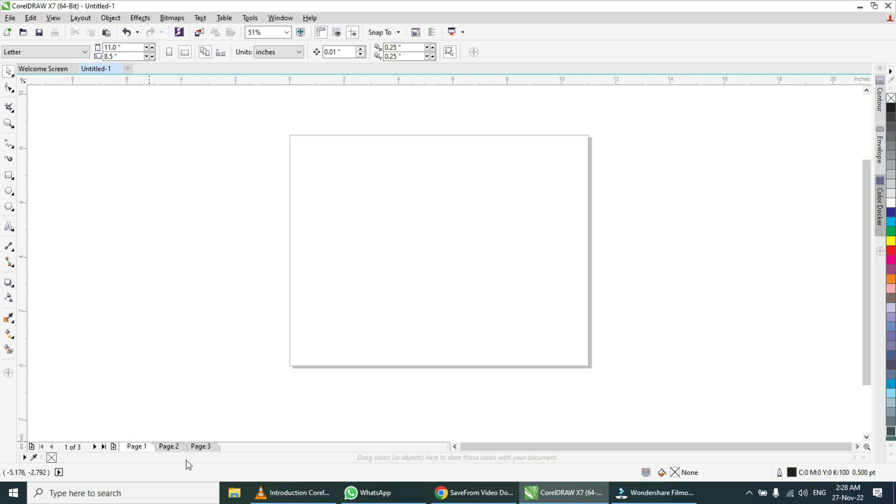
key(Page_Down)
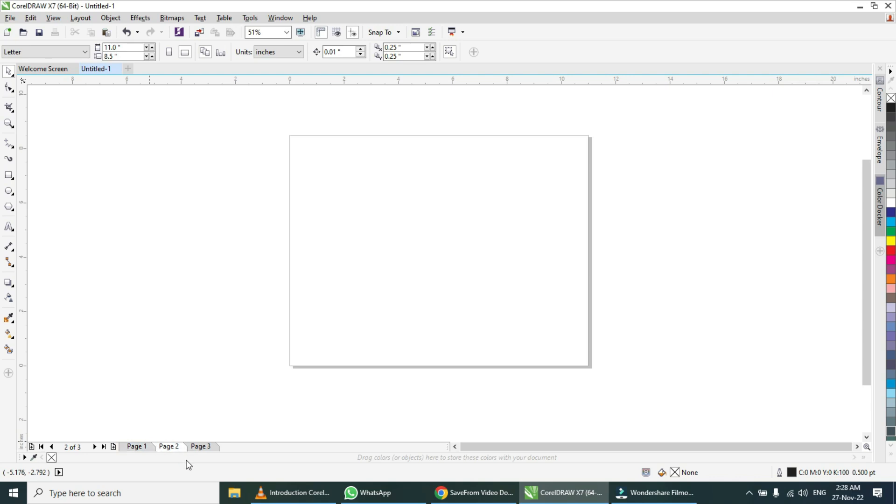
Switch only Page 2 to portrait orientation and compare it with Page 1 and Page 3.
key(Page_Down)
key(Page_Up)
key(Page_Up)
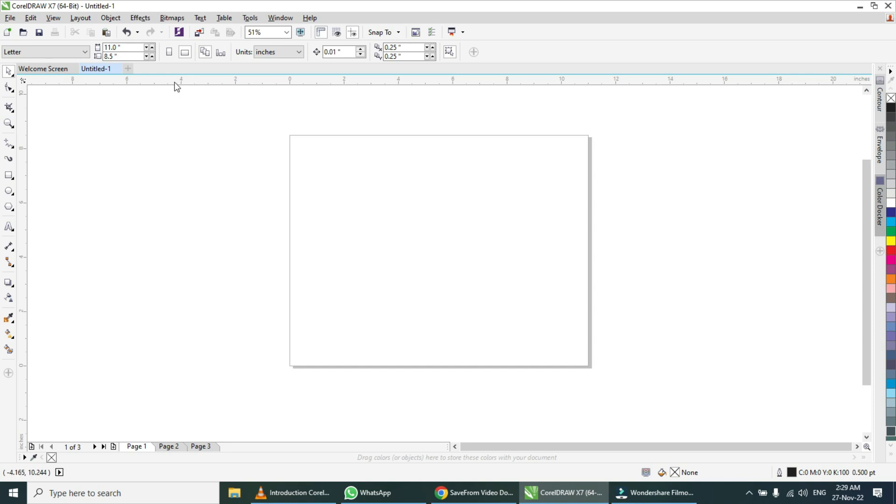
key(Page_Down)
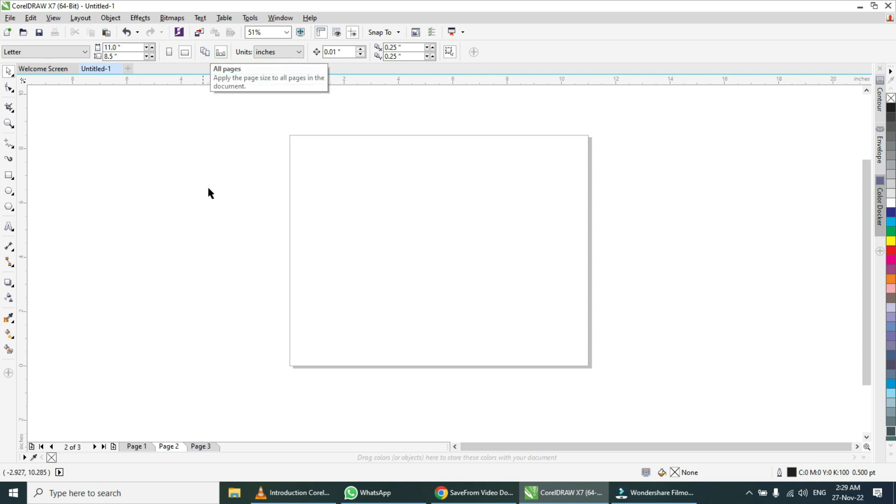
click(346, 196)
click(169, 52)
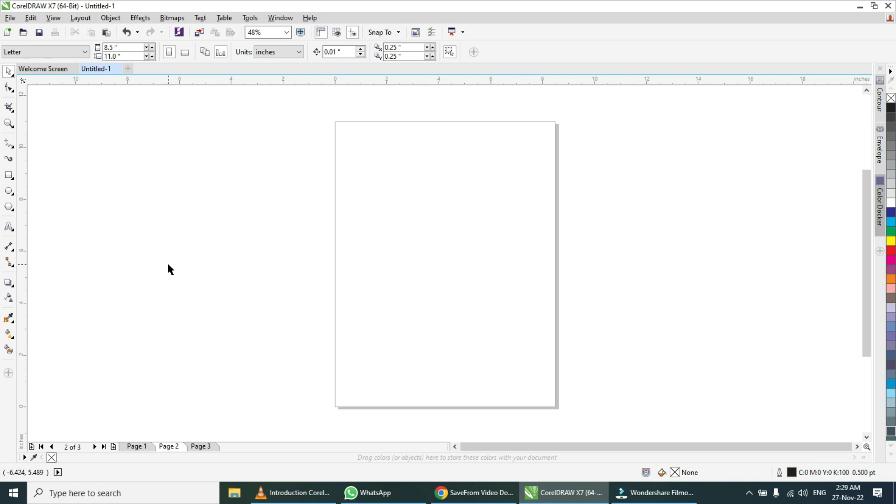
key(Page_Up)
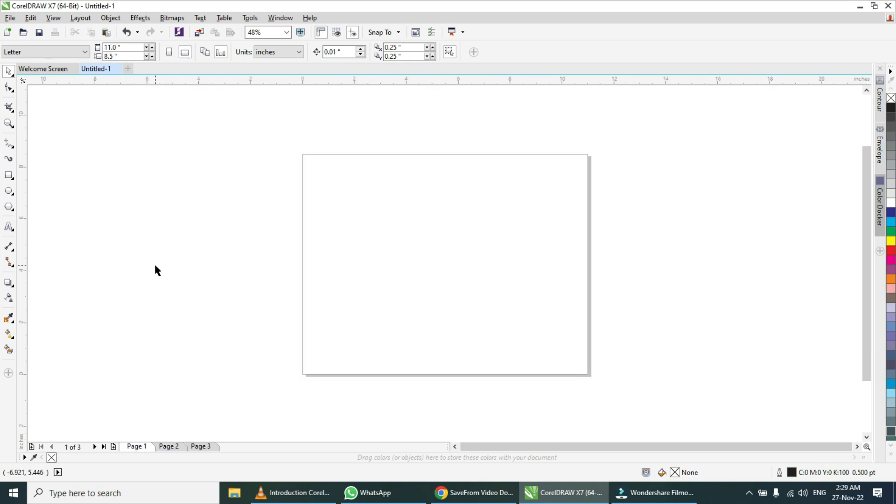
key(Page_Down)
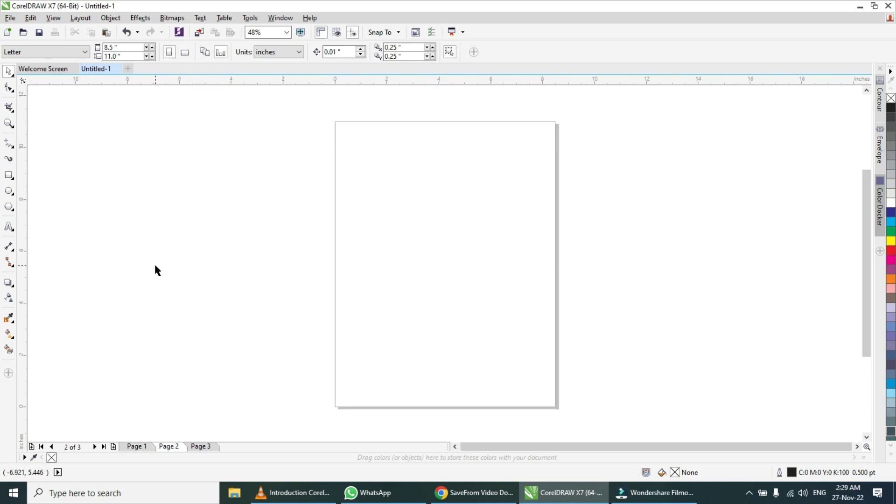
key(Page_Down)
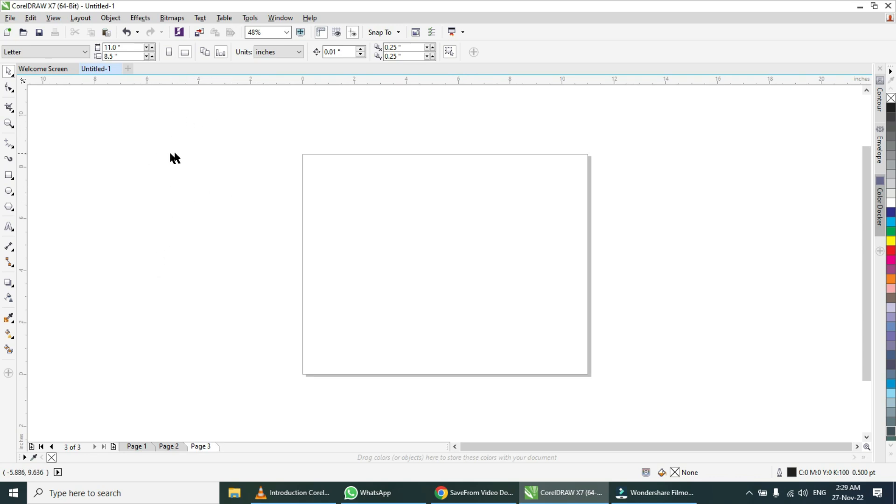
key(Page_Up)
key(Page_Up)
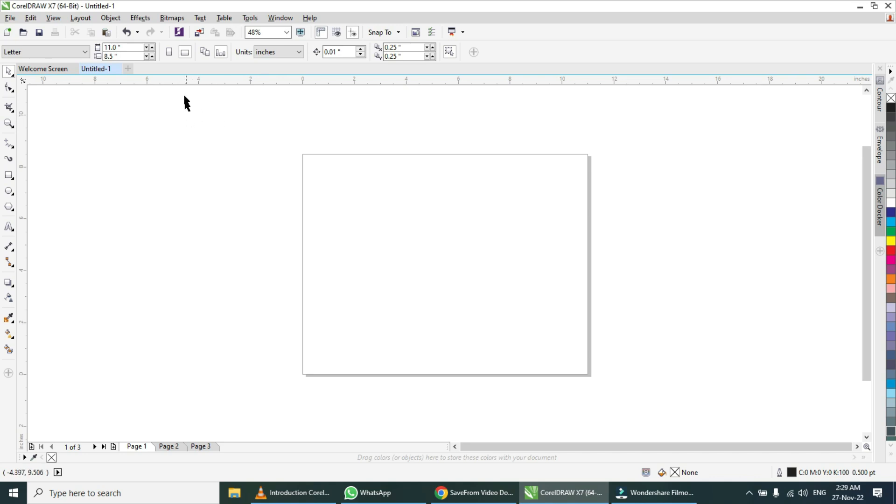
Set Page 1 to portrait orientation, apply the page size to all pages, and check Page 2 before returning to Page 1.
click(221, 55)
click(172, 55)
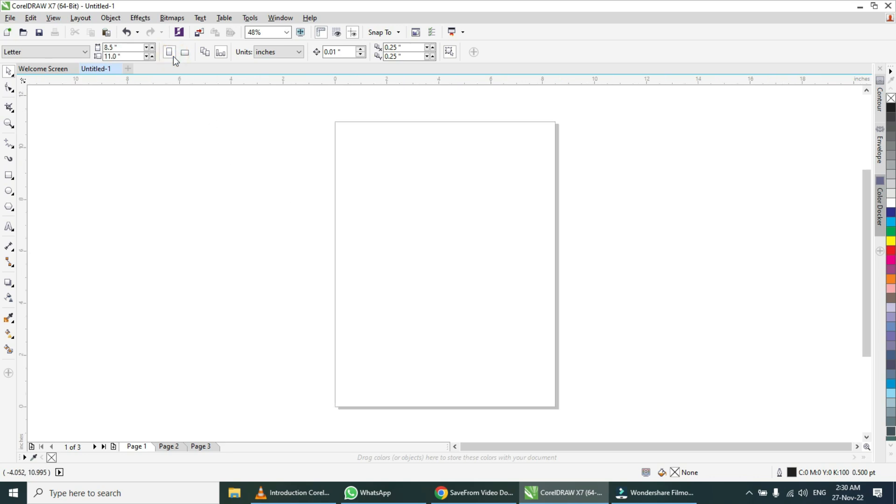
click(205, 52)
click(177, 446)
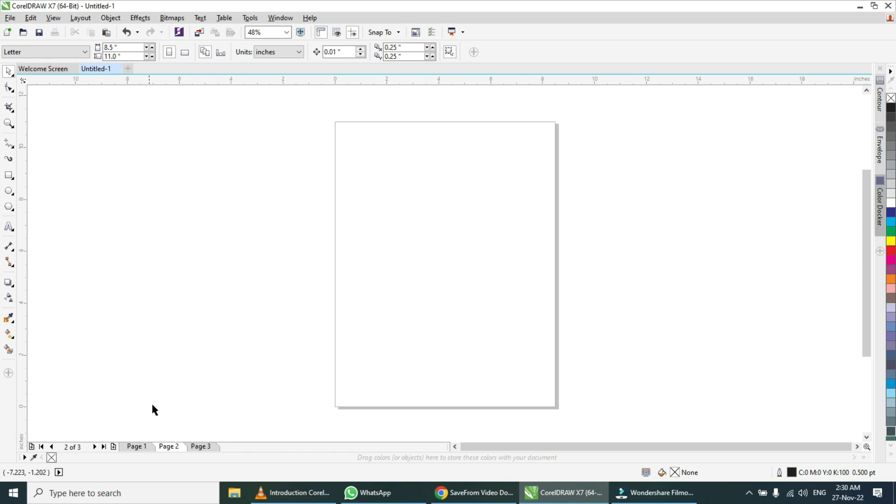
click(136, 446)
click(168, 257)
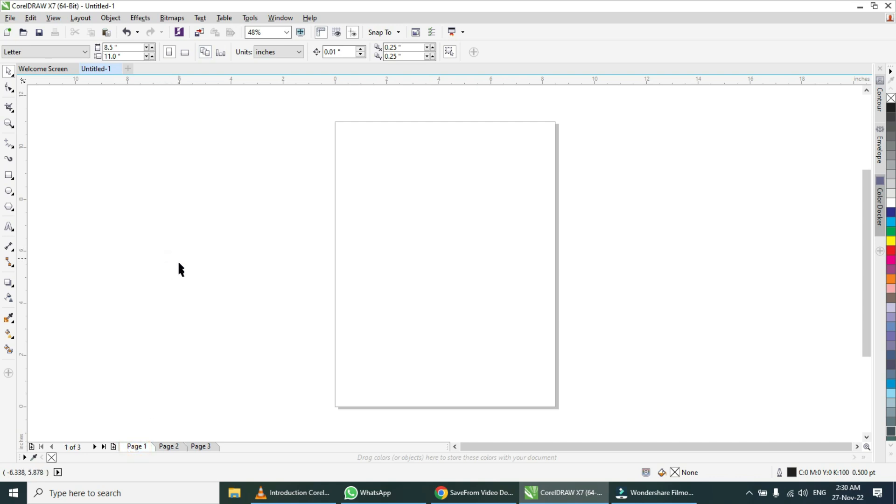
View the available drawing units, keeping inches, and set the pages to landscape orientation.
click(288, 52)
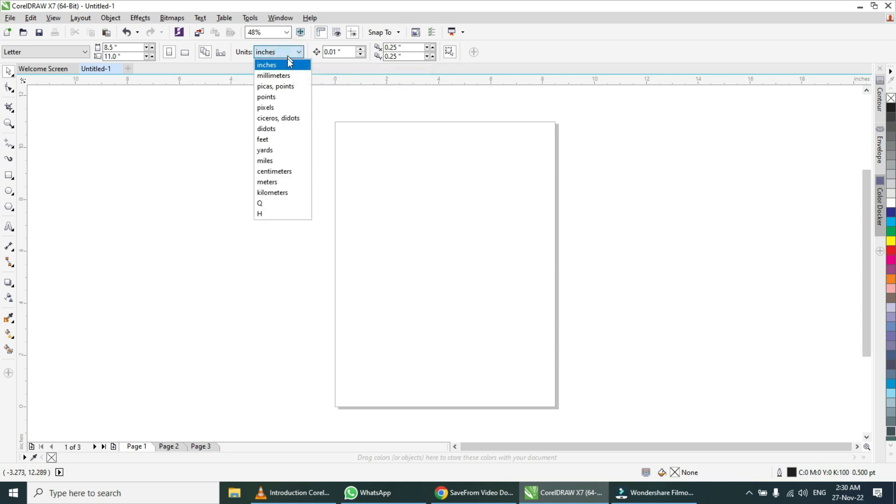
click(328, 101)
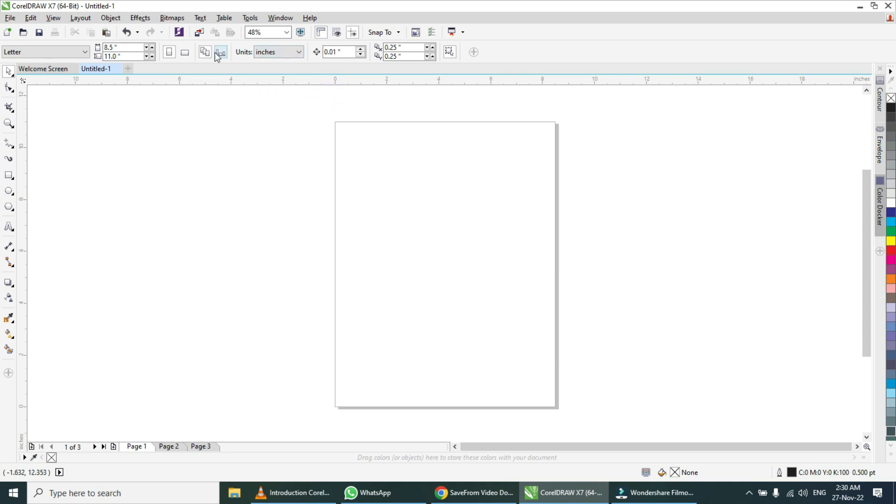
click(185, 52)
click(250, 124)
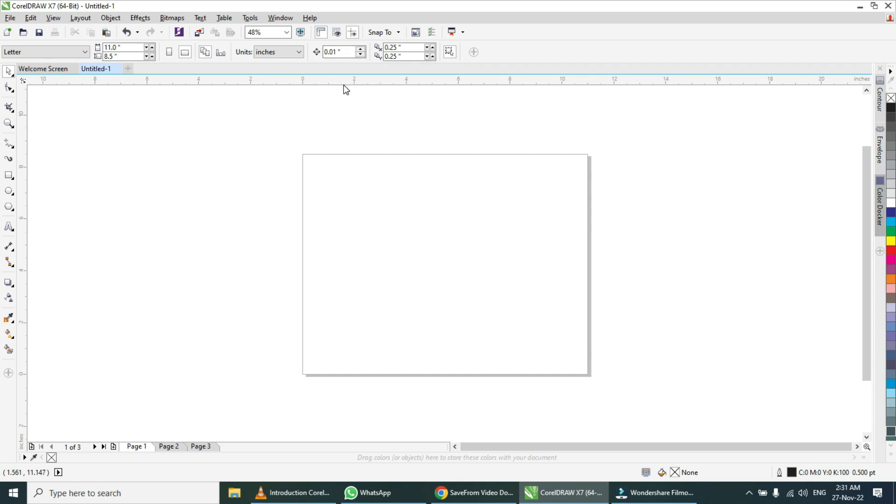
Draw a rectangle about 3.37 by 2.18 inches in the upper-left area of Page 1.
click(327, 51)
click(9, 178)
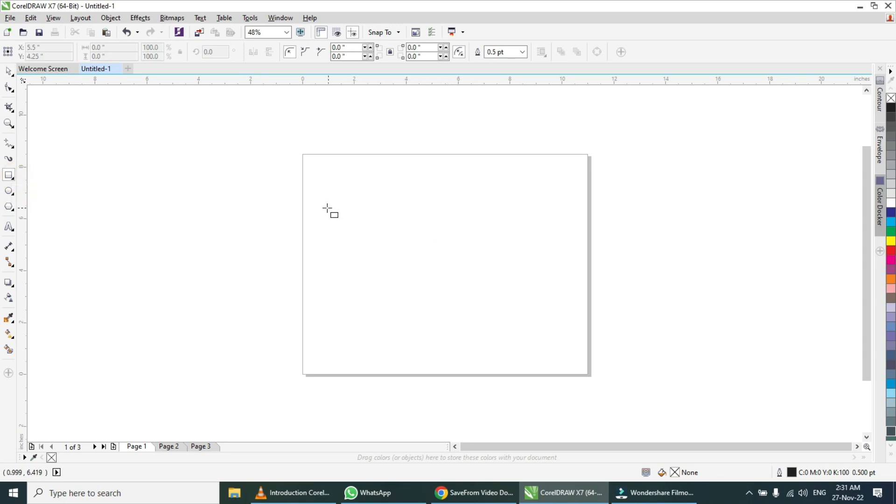
drag(327, 208, 413, 264)
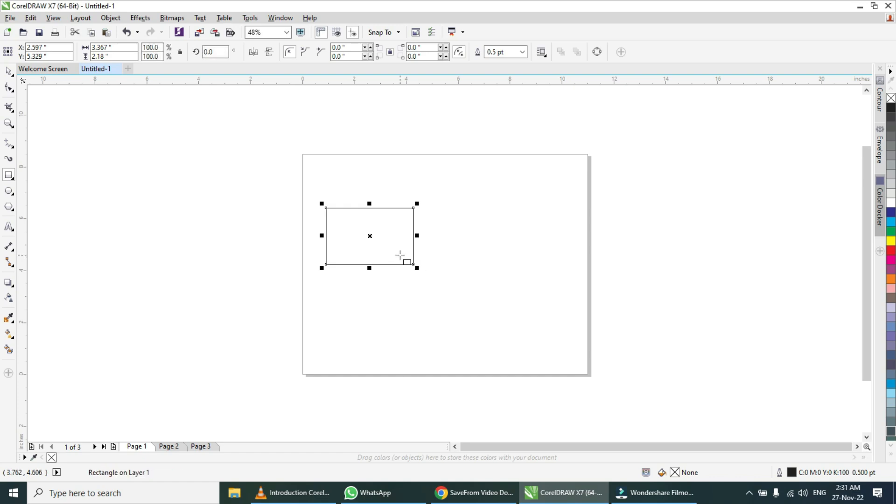
Nudge the rectangle about 0.17 inches to the right in small steps using the existing nudge distance, and deselect it.
key(space)
key(z)
drag(252, 142, 649, 415)
drag(213, 95, 277, 135)
drag(314, 163, 672, 397)
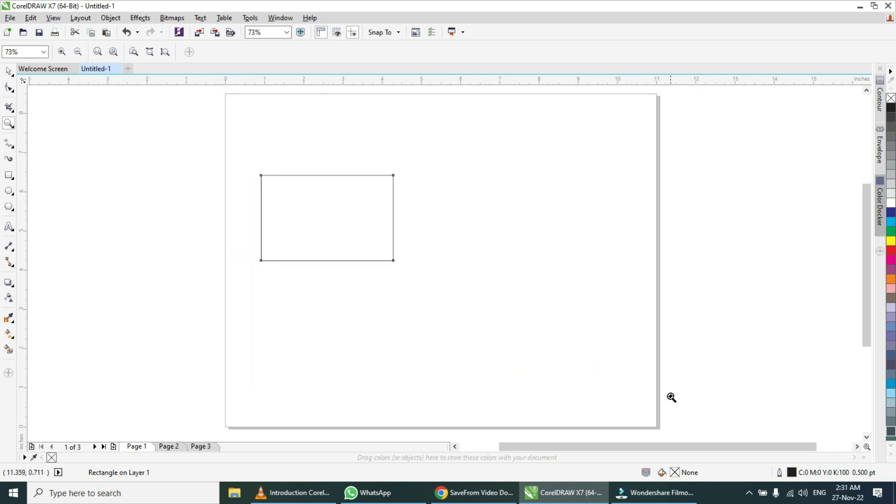
key(space)
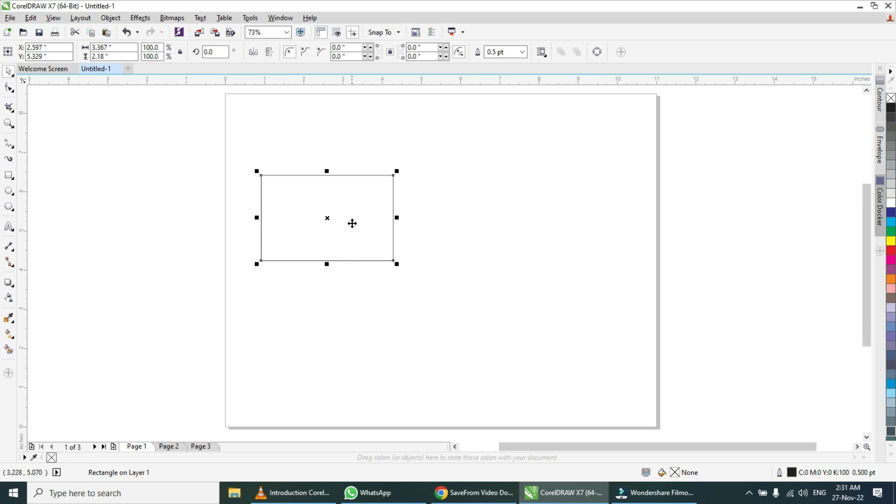
click(328, 213)
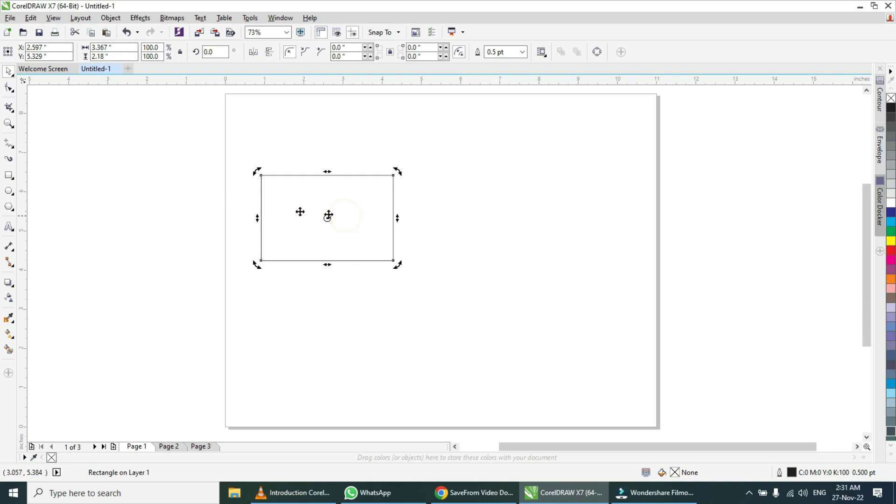
click(311, 206)
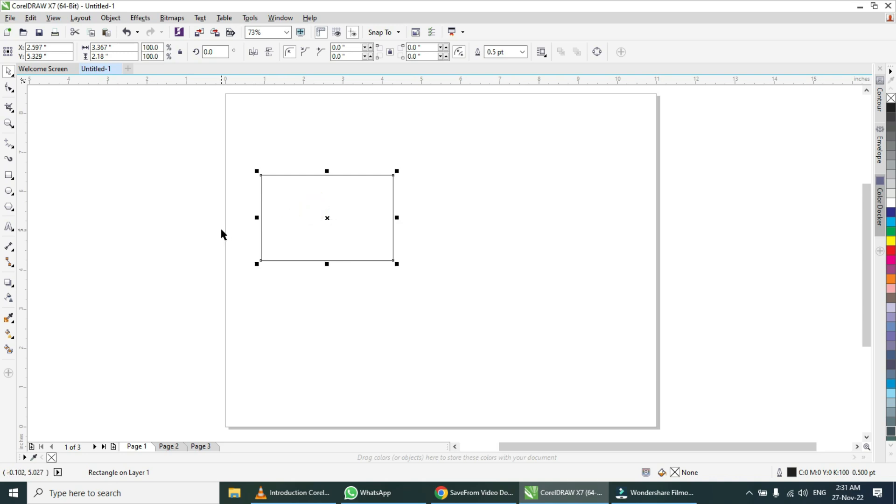
key(Right)
key(Right)
key(Right)
key(Right)
key(Right)
key(Right)
key(Right)
key(Right)
key(Right)
key(Right)
key(Right)
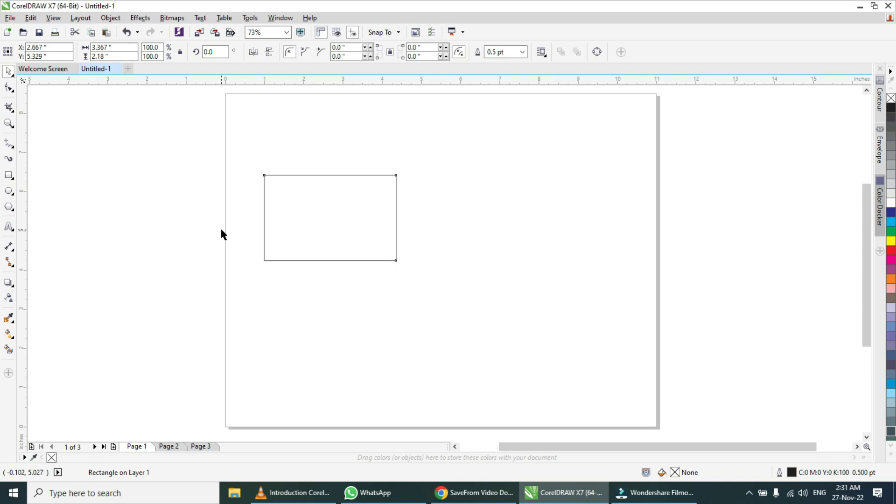
key(Right)
key(Right)
key(Right)
key(Right)
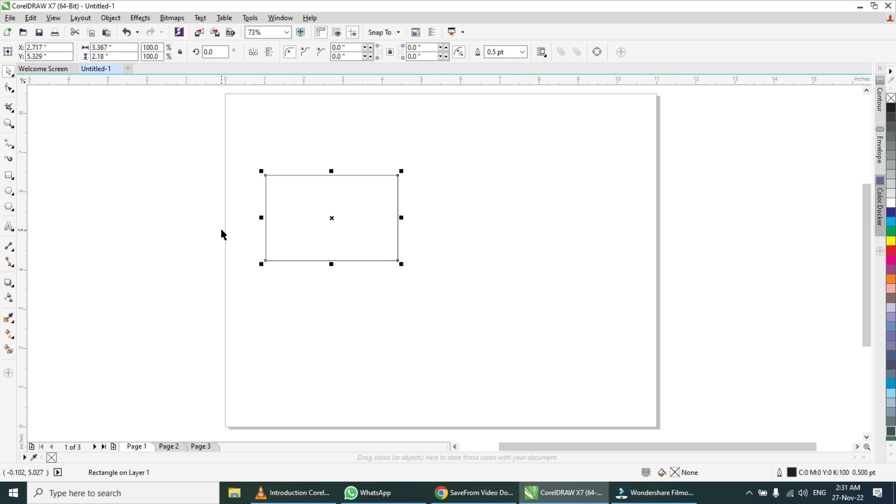
key(Right)
key(Right)
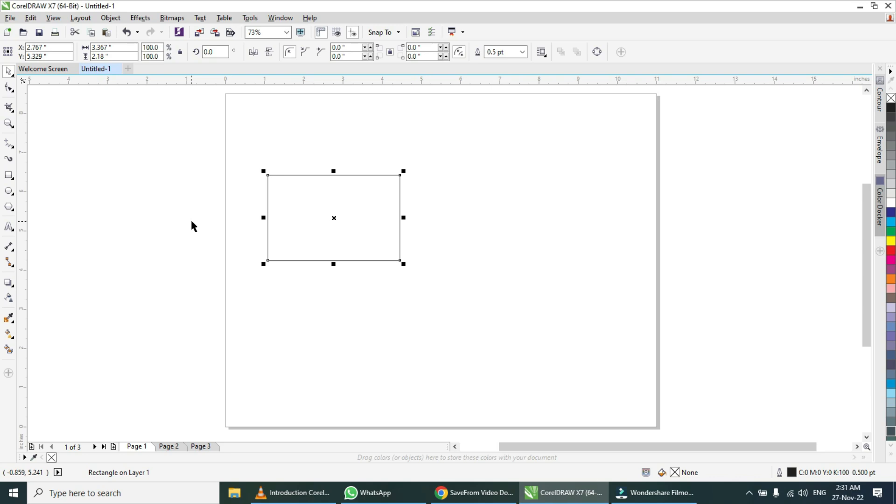
click(191, 222)
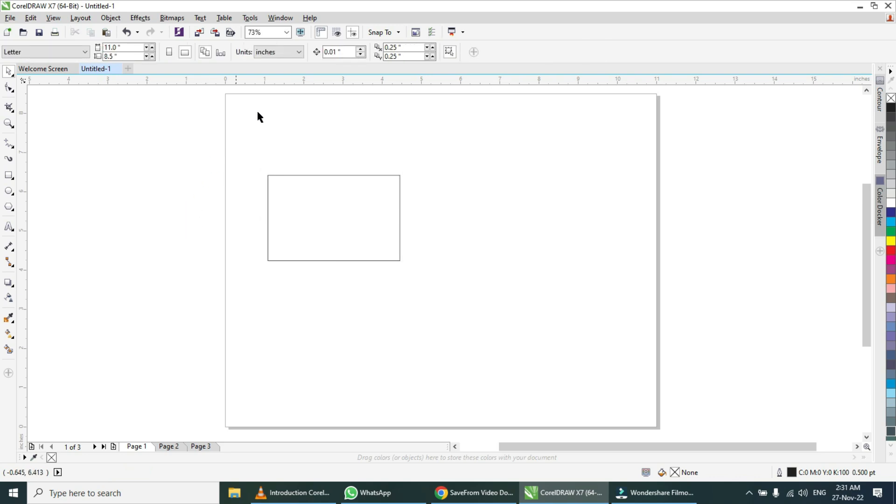
Set the nudge distance to 1.0 inch and nudge the rectangle 6 inches to the right.
click(330, 52)
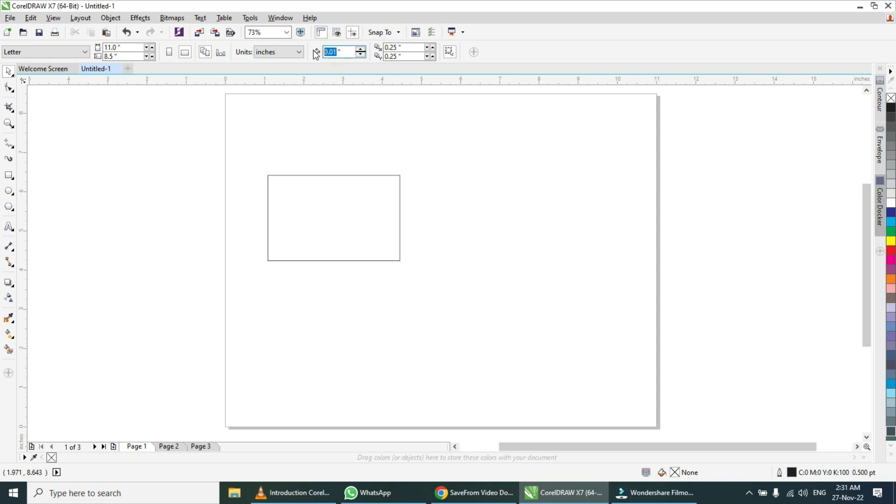
text(1.0)
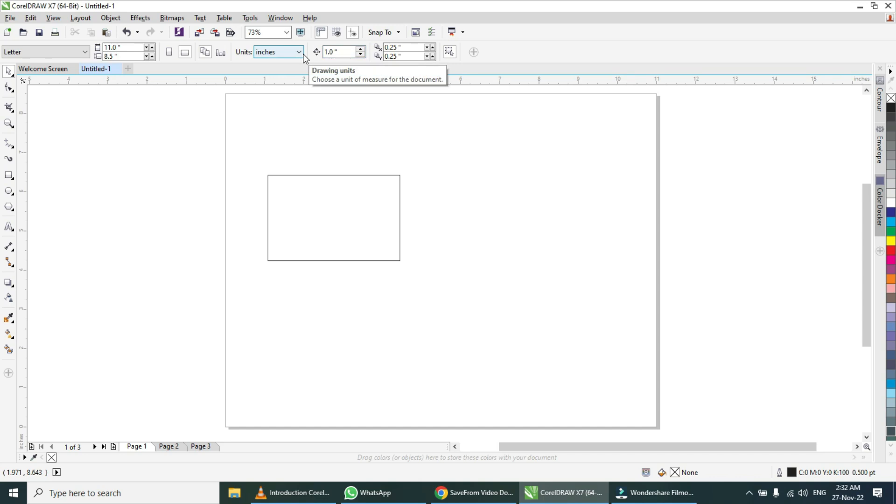
click(170, 168)
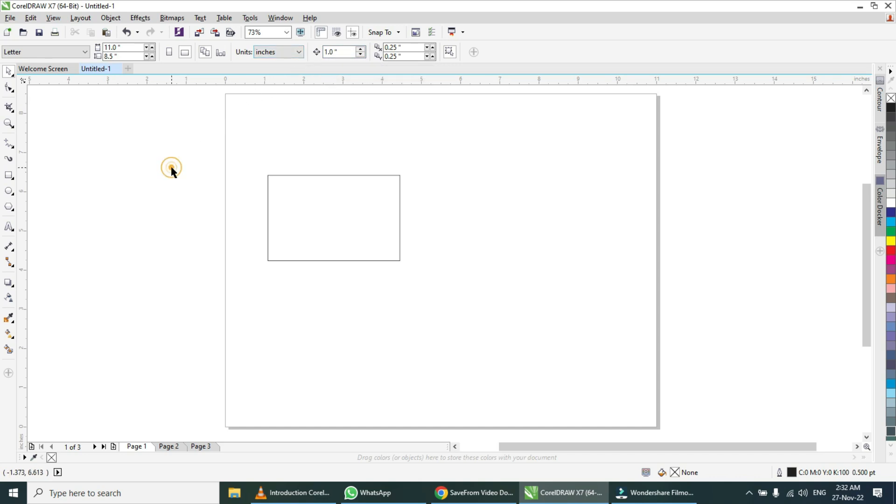
click(300, 203)
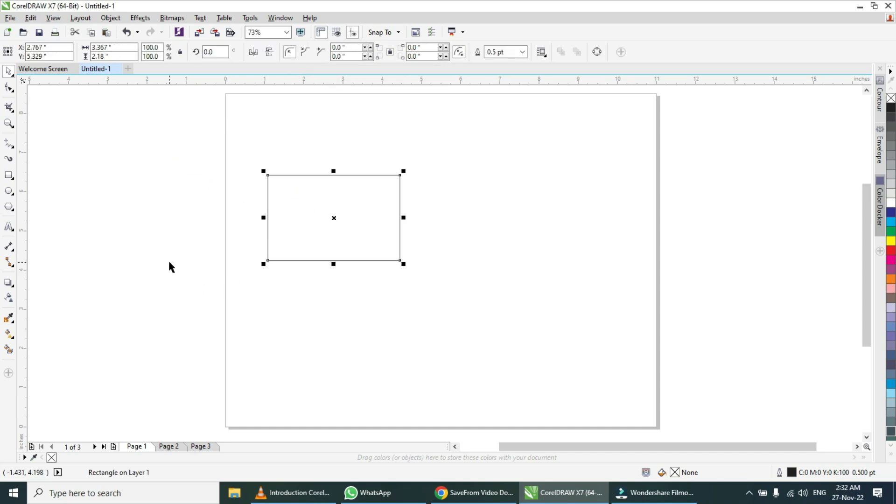
key(Right)
key(Right)
key(Right)
key(Right)
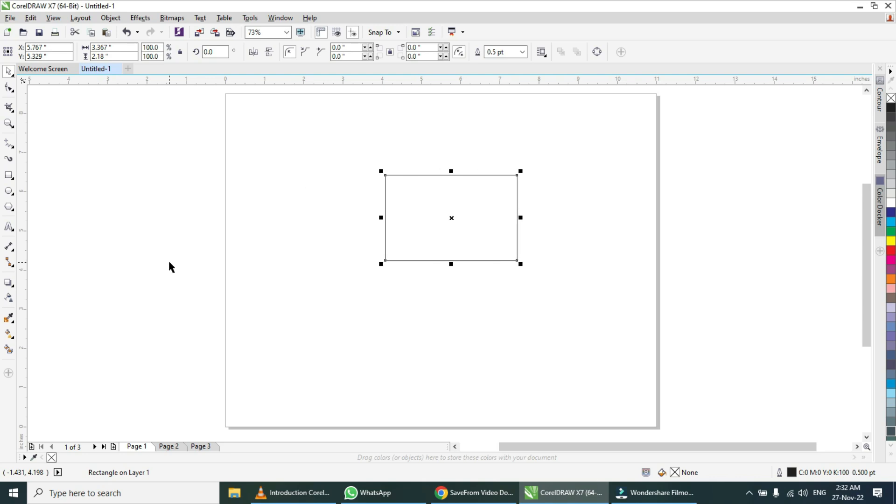
key(Right)
key(Right)
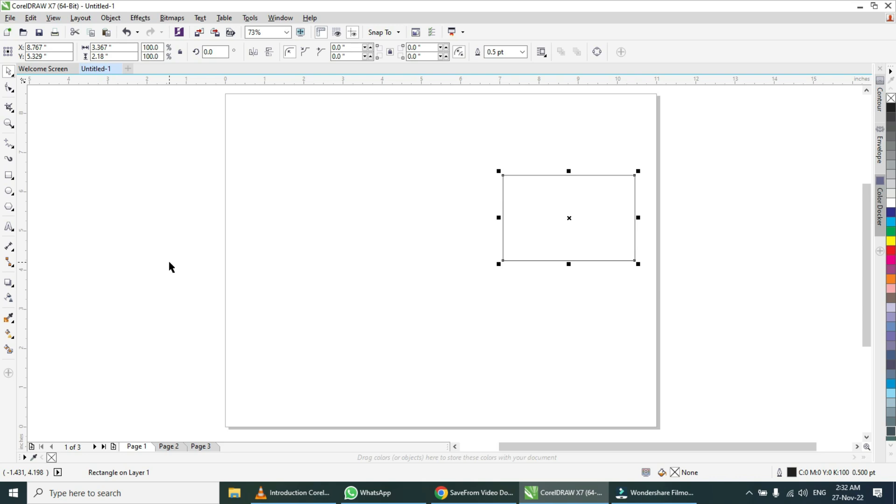
Nudge the rectangle 7 inches back to the left, near the page's left edge, and deselect it.
key(Left)
key(Left)
key(Left)
key(Left)
key(Left)
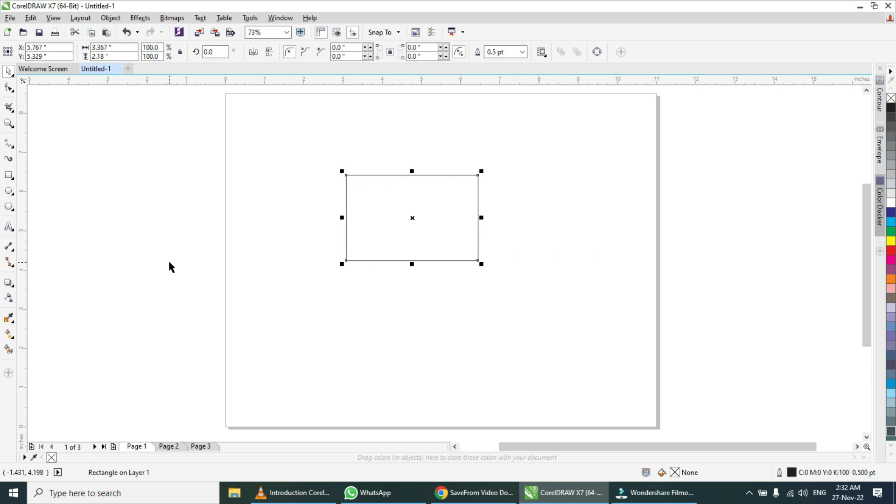
key(Left)
key(Left)
click(169, 263)
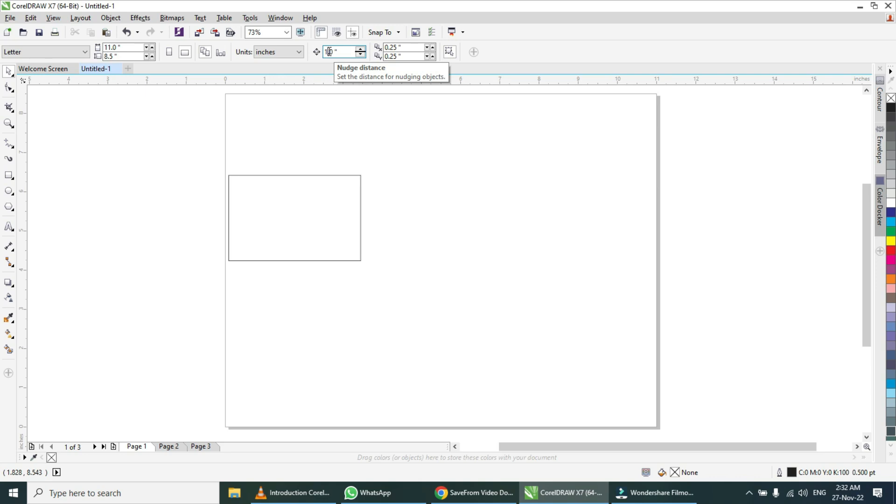
Set the nudge distance to 5 inches, and nudge the rectangle three times to the right and once back to the left.
key(BackSpace)
text(5)
click(182, 178)
click(310, 226)
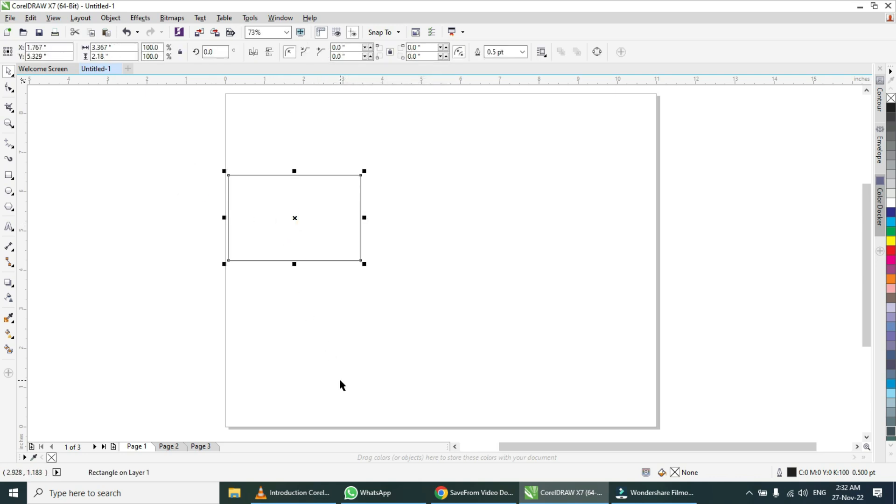
key(Right)
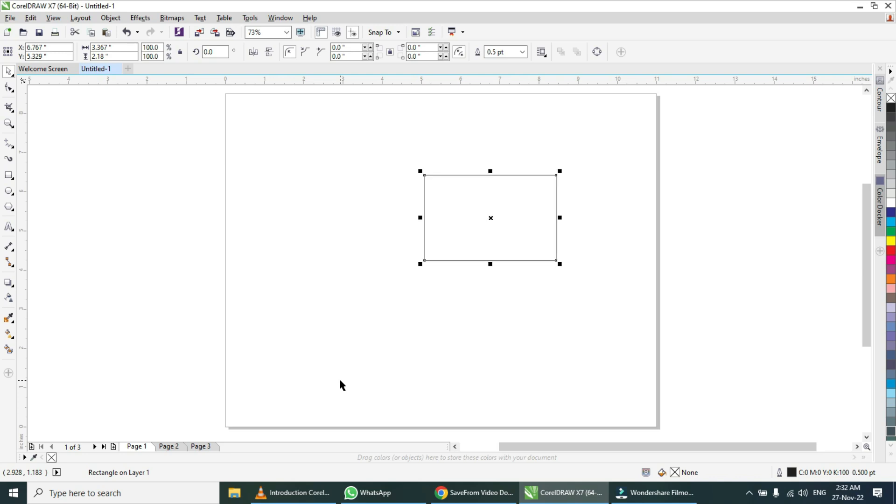
key(Right)
key(Right)
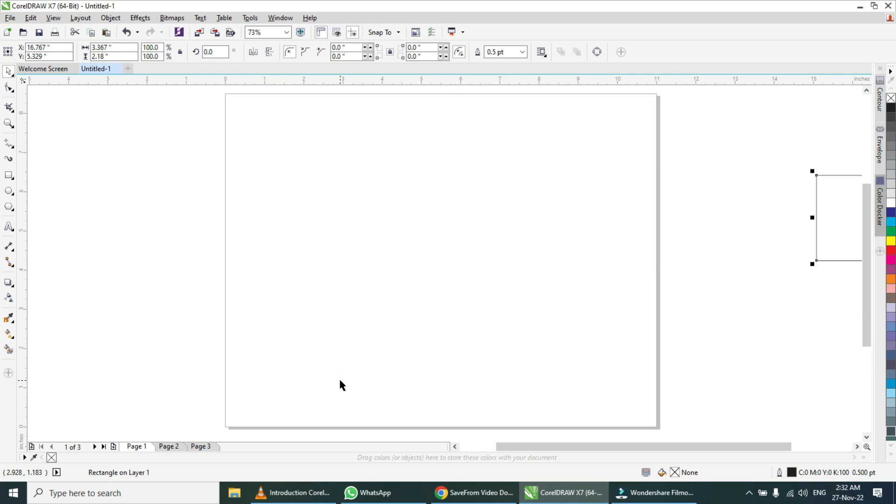
key(Left)
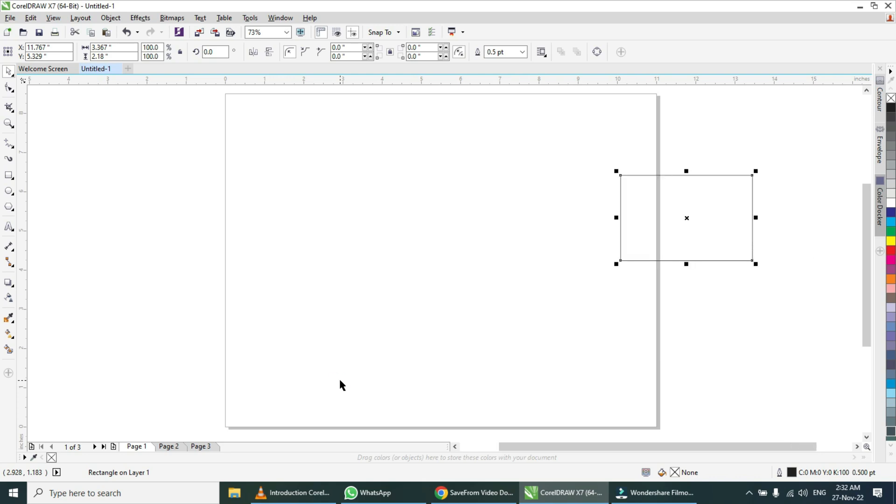
Nudge the rectangle 10 inches back to the left, near the page's left edge, and deselect it.
key(Left)
key(Left)
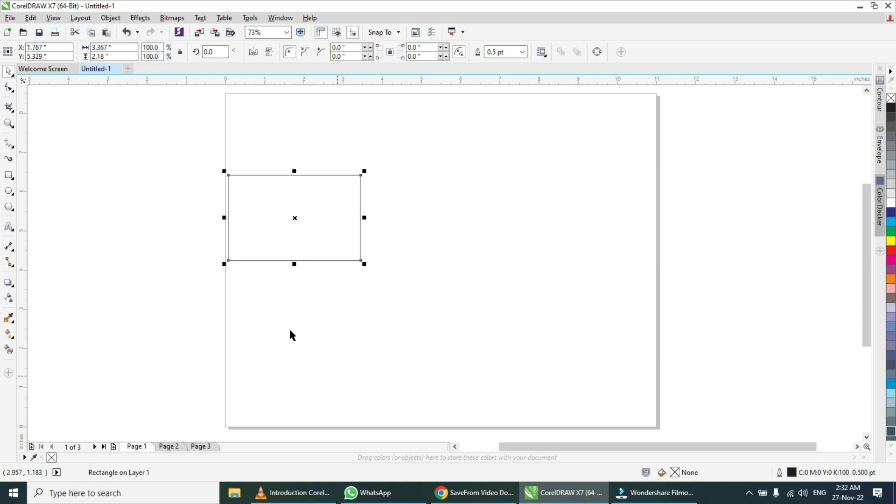
click(178, 259)
click(290, 200)
click(175, 190)
Set the nudge distance back to 1.0 inch.
click(333, 51)
click(326, 51)
key(BackSpace)
text(1.0 ")
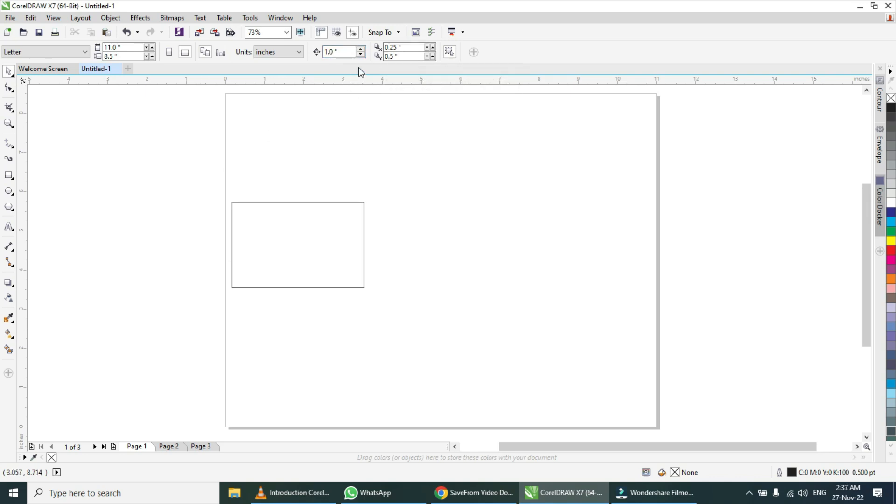
Move the rectangle down to the lower-left area of the page and deselect it.
click(390, 49)
drag(321, 224, 351, 339)
click(185, 228)
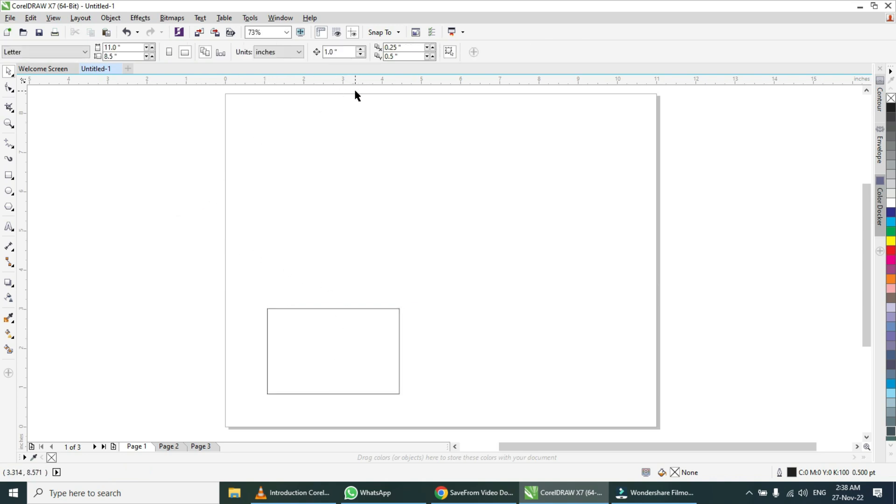
Set the vertical duplicate distance to 0.25 inch and duplicate the rectangle once, accepting a 0.25 inch horizontal and vertical offset.
click(391, 56)
text(2)
click(395, 130)
click(347, 329)
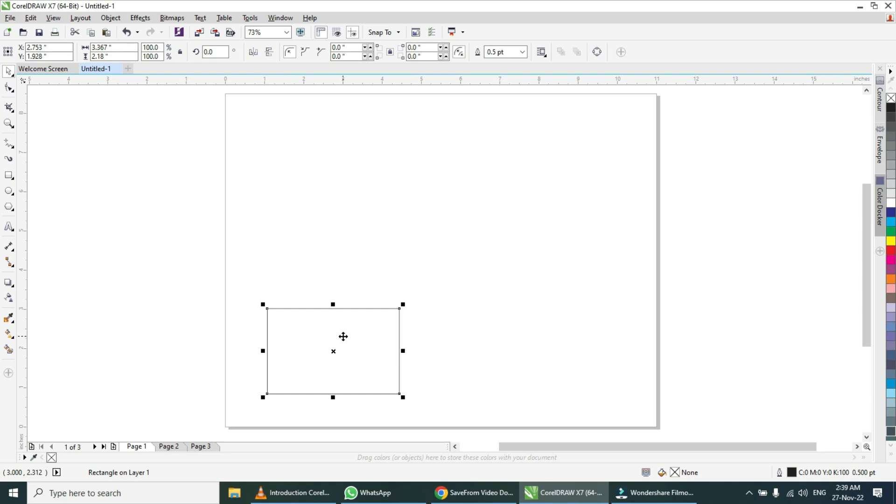
key(ctrl+d)
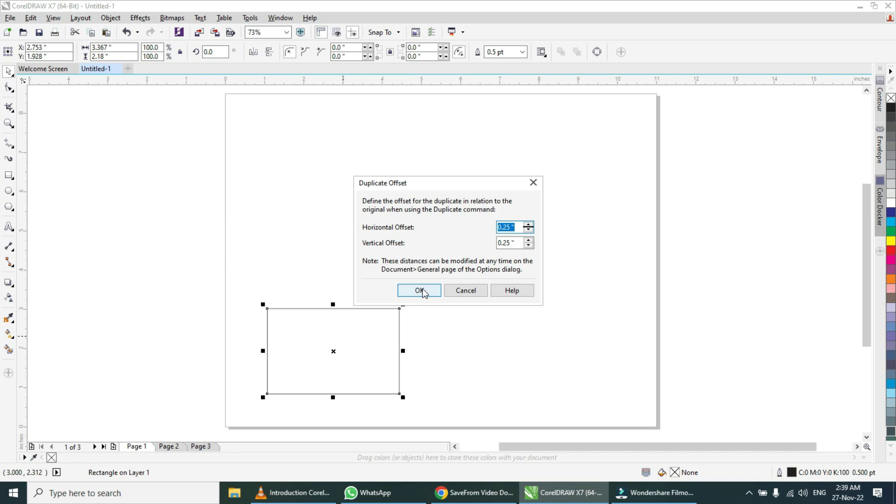
click(420, 290)
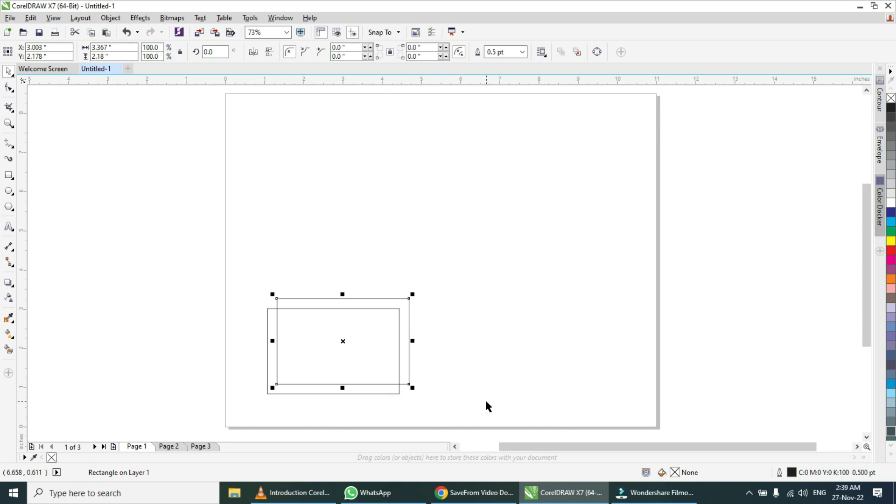
Duplicate the rectangle 20 more times diagonally up to the page's upper-right area, and deselect the last copy.
key(ctrl+d)
key(ctrl+d)
key(ctrl+d)
key(ctrl+d)
key(ctrl+d)
key(ctrl+d)
key(ctrl+d)
key(ctrl+d)
key(ctrl+d)
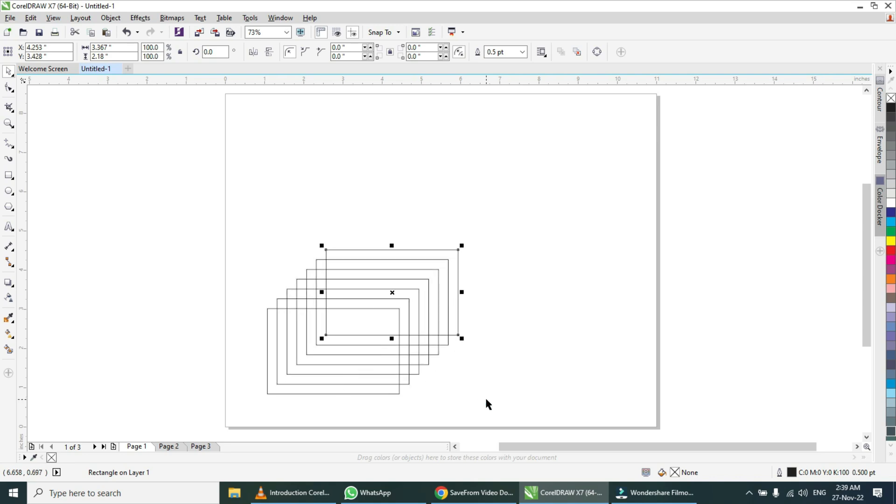
key(ctrl+d)
key(ctrl+d)
key(ctrl+d)
key(ctrl+d)
key(ctrl+d)
key(ctrl+d)
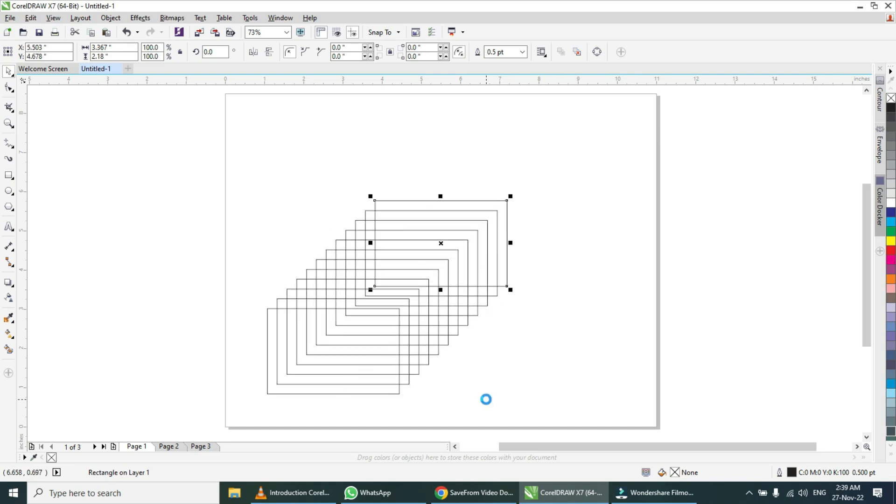
key(ctrl+d)
key(ctrl+d)
key(ctrl+d)
key(ctrl+d)
key(ctrl+d)
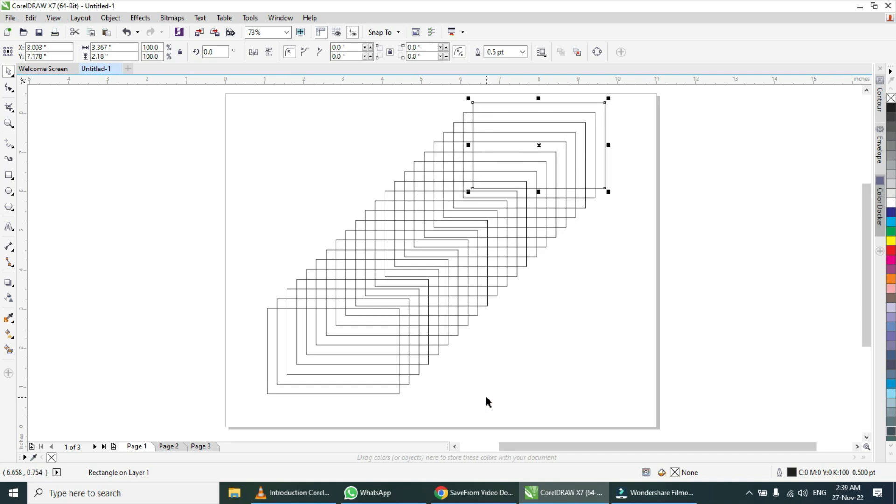
click(486, 397)
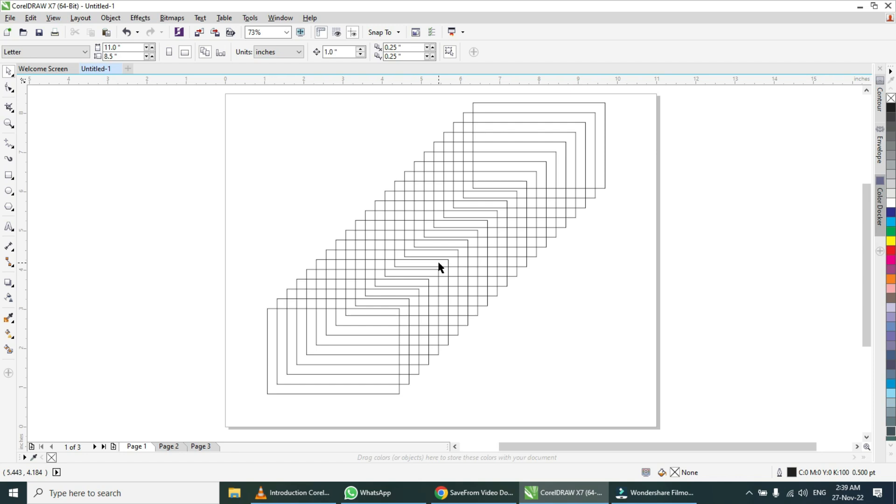
Move the topmost duplicate to the page's lower-right corner and delete all the other rectangles.
click(599, 103)
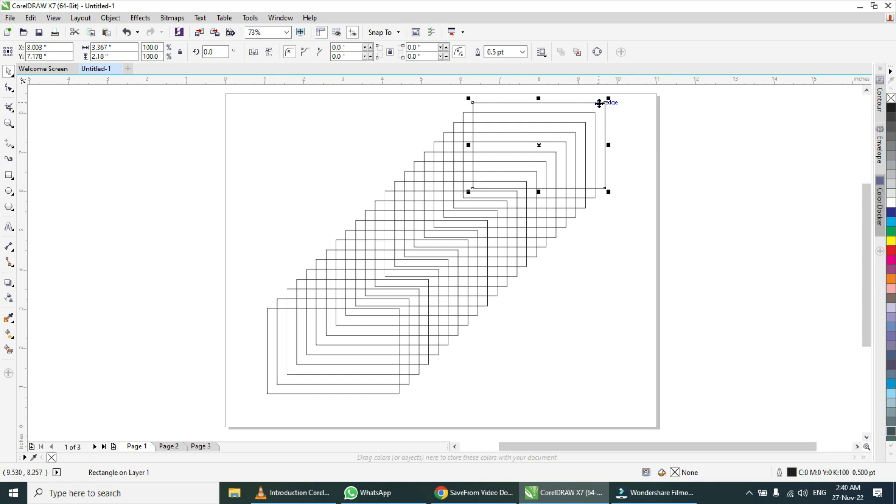
drag(599, 103, 640, 326)
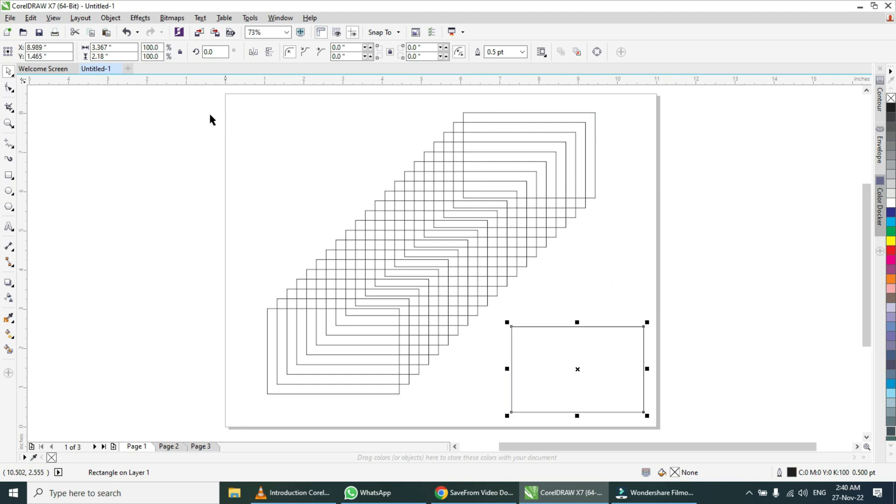
drag(201, 90, 438, 339)
drag(578, 410, 613, 404)
key(Delete)
Move the remaining rectangle up beside the page's left edge and deselect it.
click(576, 374)
drag(569, 362, 294, 220)
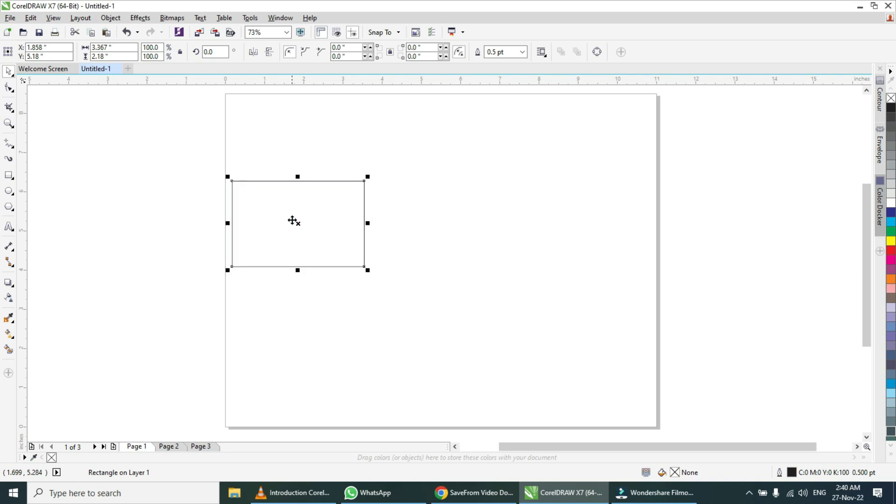
click(208, 172)
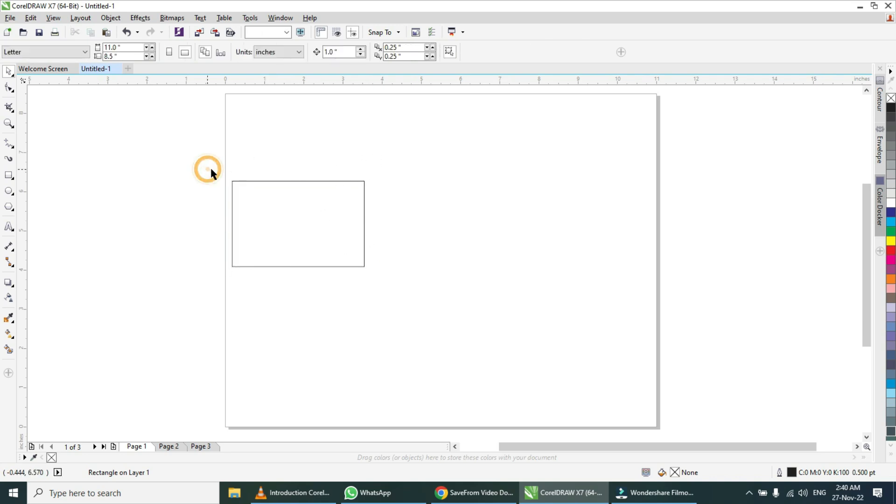
Set the duplicate distance to 0.0 inch horizontally and 0.2 inch vertically.
double_click(397, 46)
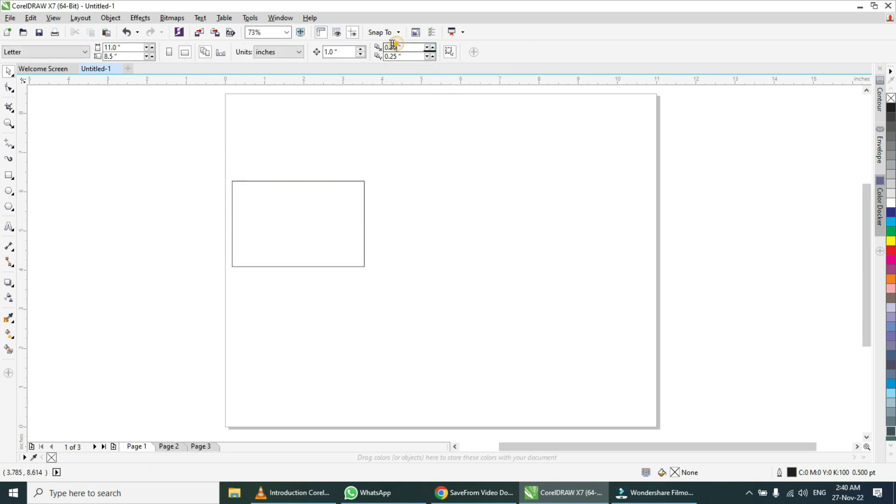
text(0.0)
click(183, 182)
click(395, 56)
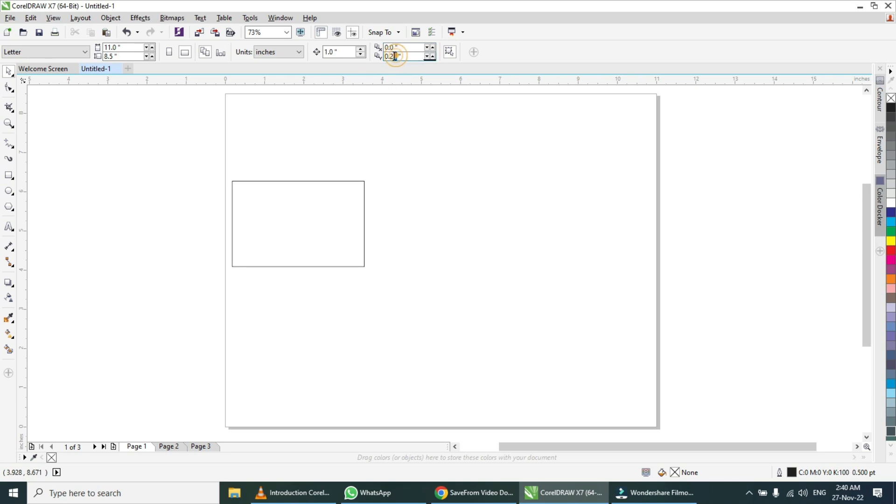
key(BackSpace)
click(187, 169)
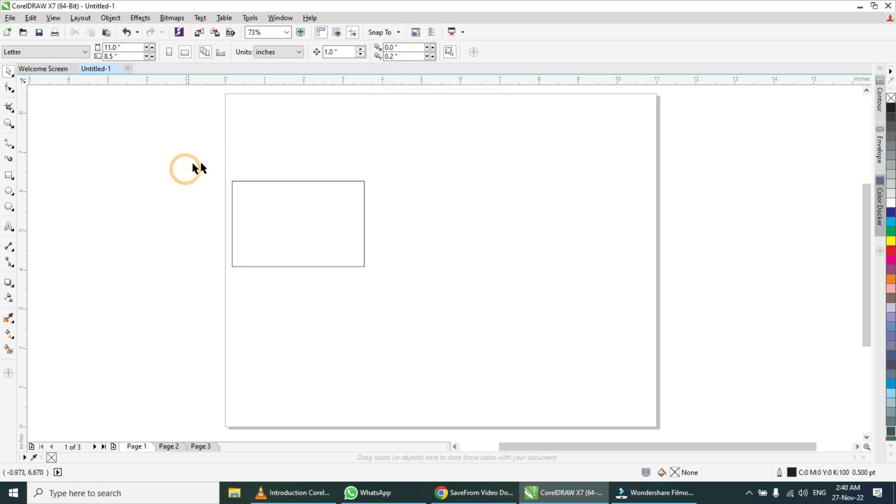
Move the rectangle about 3 inches straight down, near the page's lower-left corner.
click(299, 228)
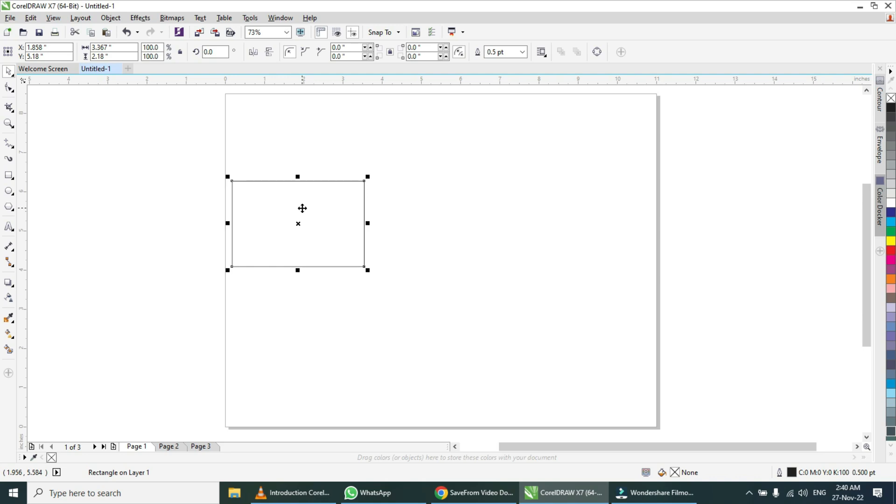
click(271, 206)
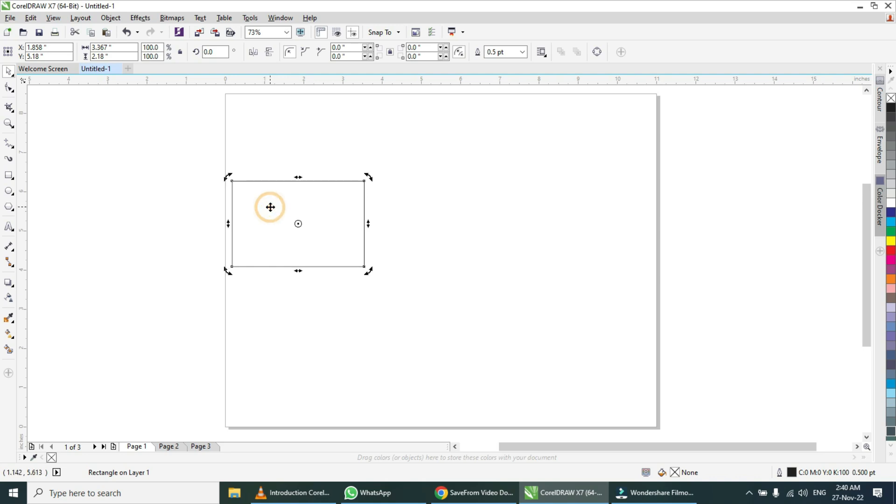
click(293, 212)
drag(302, 208, 300, 344)
Duplicate the rectangle ten times straight upward using the existing duplicate distance, and deselect the last copy.
key(ctrl+d)
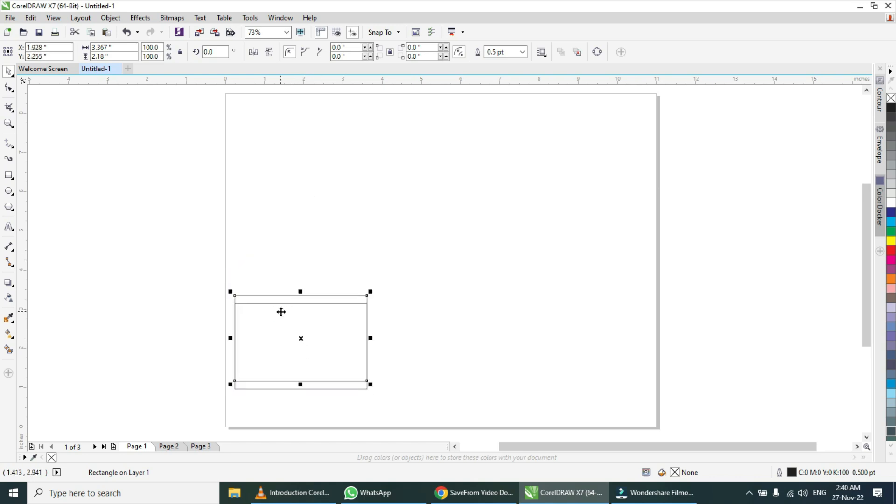
key(ctrl+d)
key(ctrl+d)
key(ctrl+d)
key(ctrl+d)
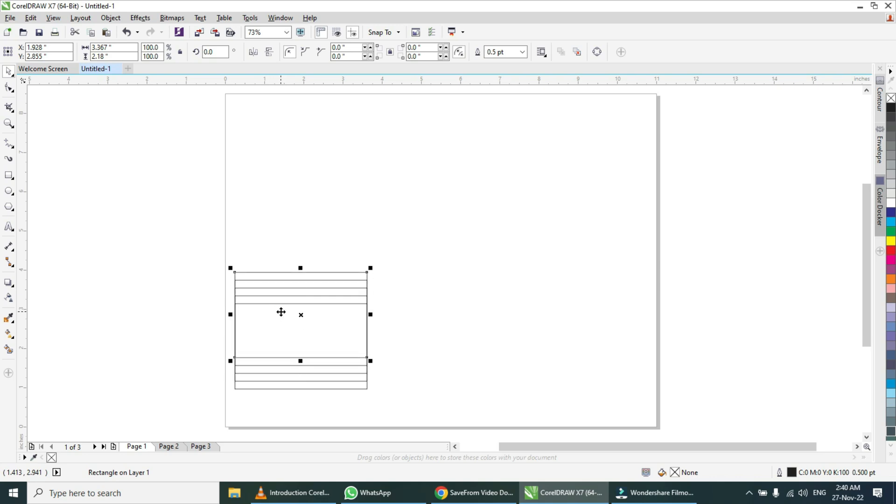
key(ctrl+d)
key(ctrl+d)
key(ctrl+d)
key(ctrl+d)
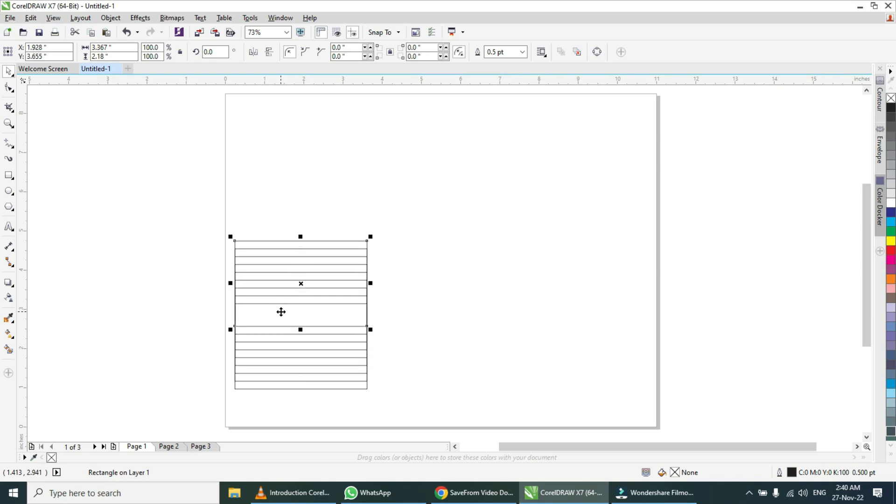
key(ctrl+d)
click(159, 296)
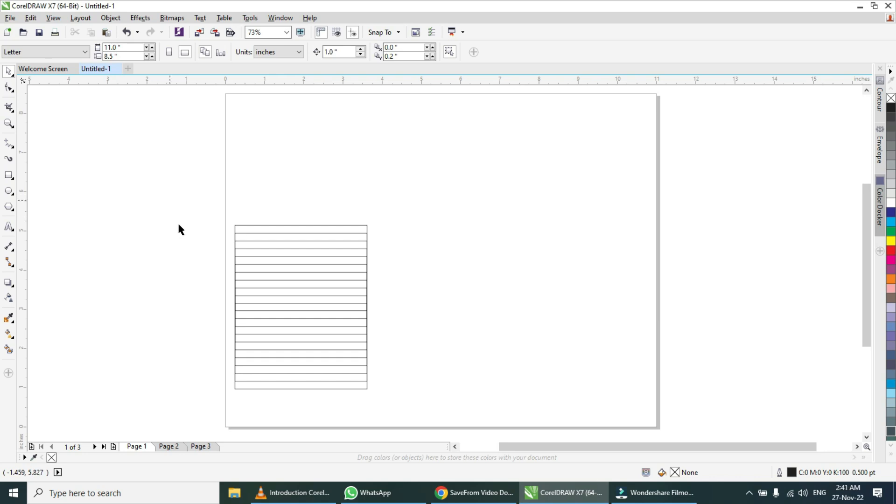
Move the topmost duplicate to the page's upper-left corner and delete the other ten rectangles.
click(265, 228)
click(265, 228)
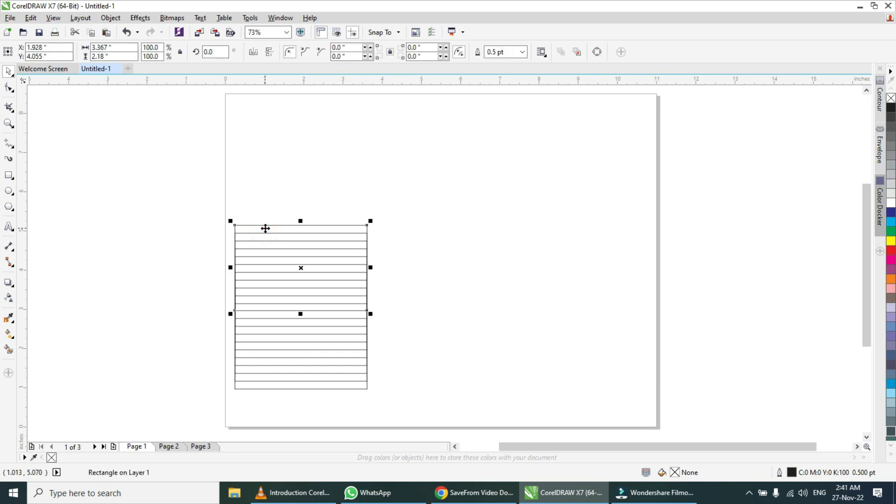
drag(265, 229, 263, 121)
drag(191, 205, 402, 400)
key(Delete)
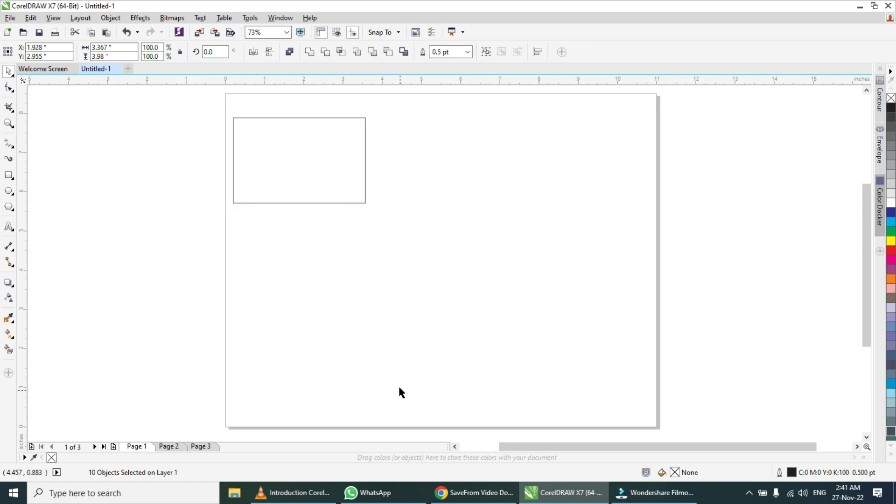
Set the duplicate distance to 0.8 inch horizontally and 0.0 inch vertically.
click(298, 181)
click(177, 186)
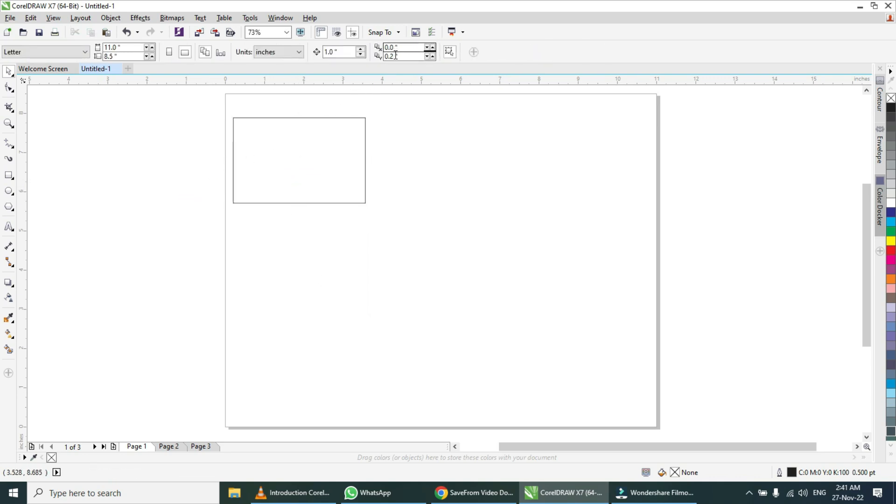
drag(399, 56, 382, 57)
text(0.0)
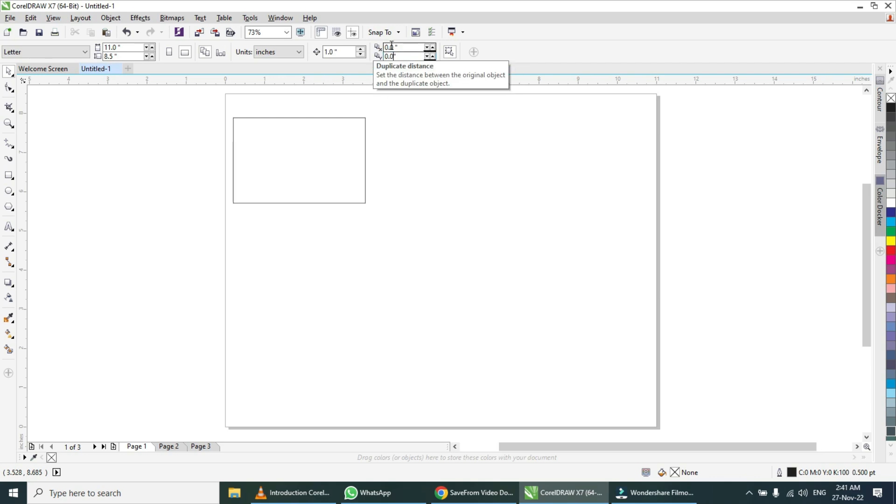
click(390, 46)
text(8)
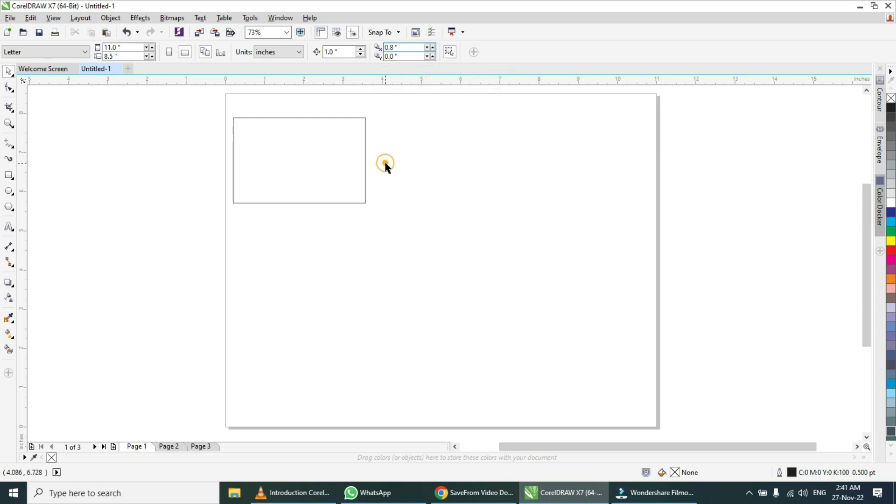
Duplicate the rectangle nine times to the right across the top of the page, and deselect the last copy.
click(317, 159)
click(111, 227)
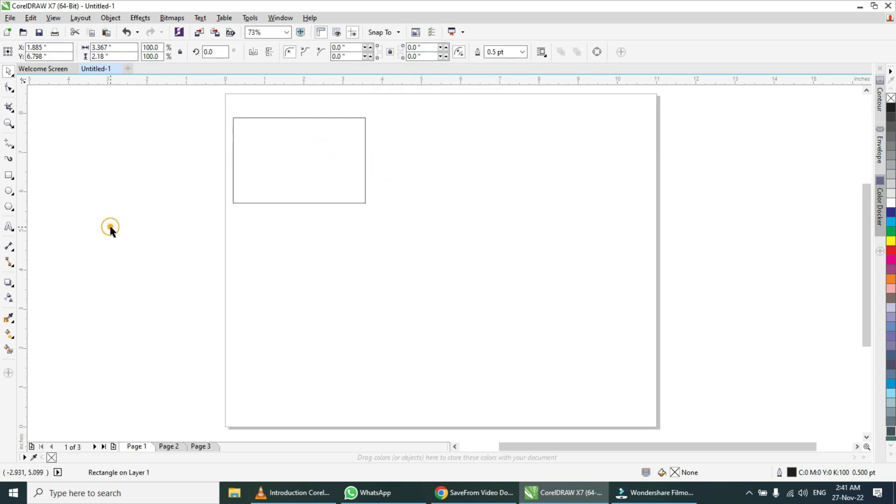
click(259, 189)
key(ctrl+d)
key(ctrl+d)
key(ctrl+d)
key(ctrl+d)
key(ctrl+d)
key(ctrl+d)
key(ctrl+d)
key(ctrl+d)
key(ctrl+d)
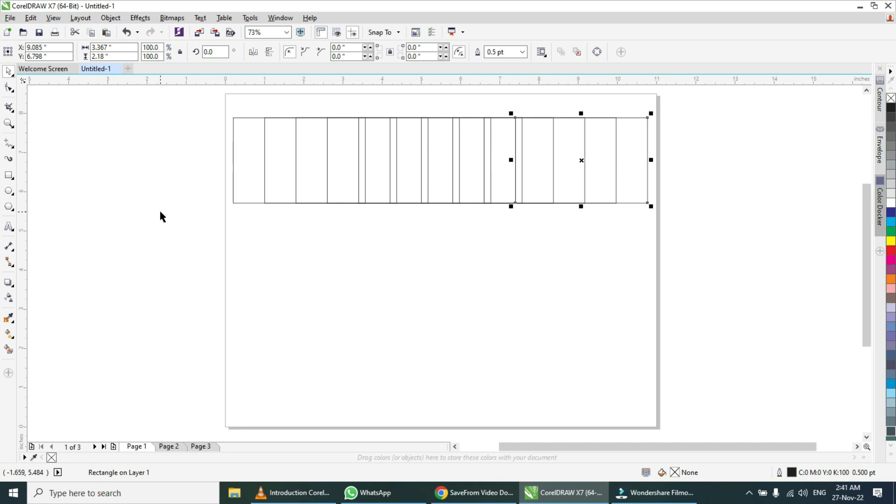
click(214, 259)
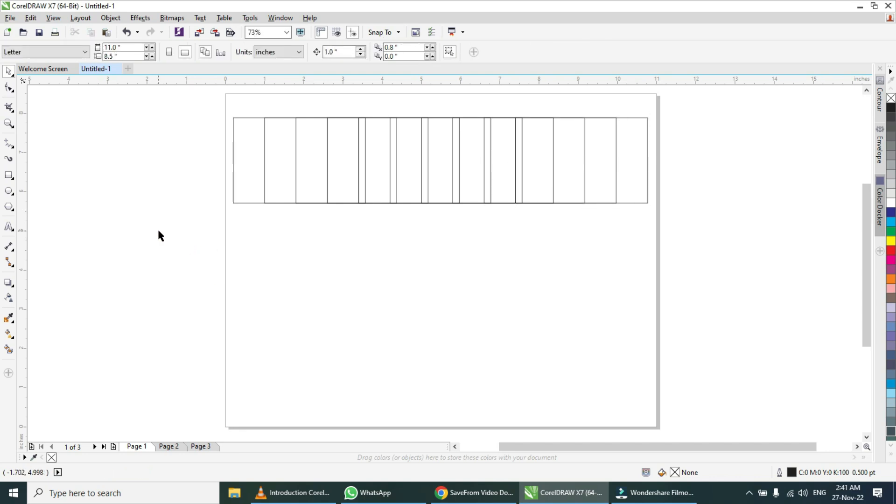
Undo all nine horizontal duplicates of the rectangle and select the original one.
key(ctrl+z)
key(ctrl+z)
key(ctrl+z)
key(ctrl+z)
key(ctrl+z)
key(ctrl+z)
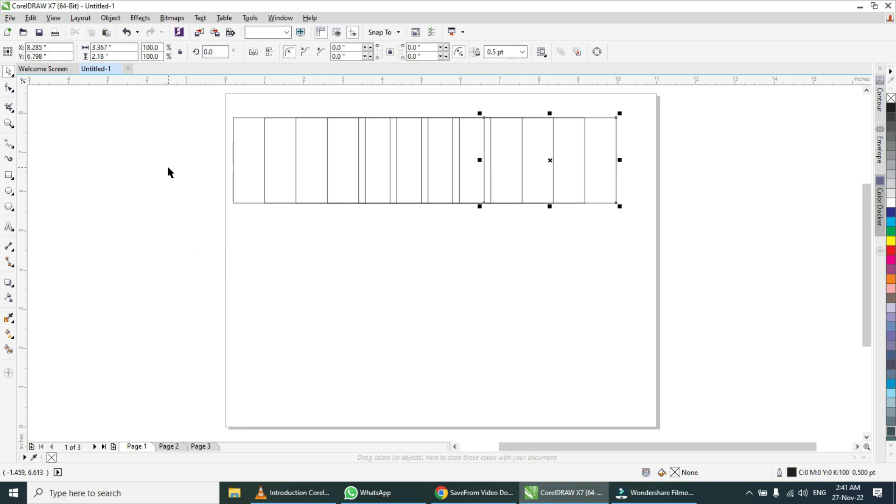
key(ctrl+z)
key(ctrl+z)
key(ctrl+z)
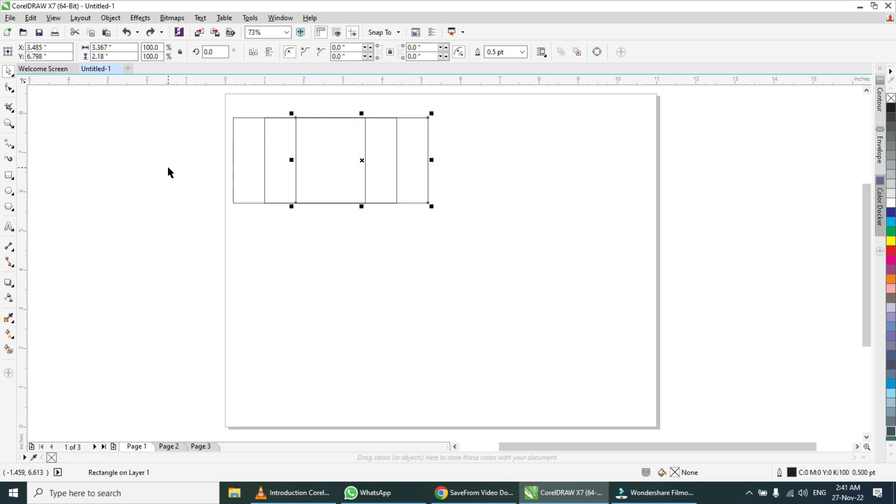
click(168, 168)
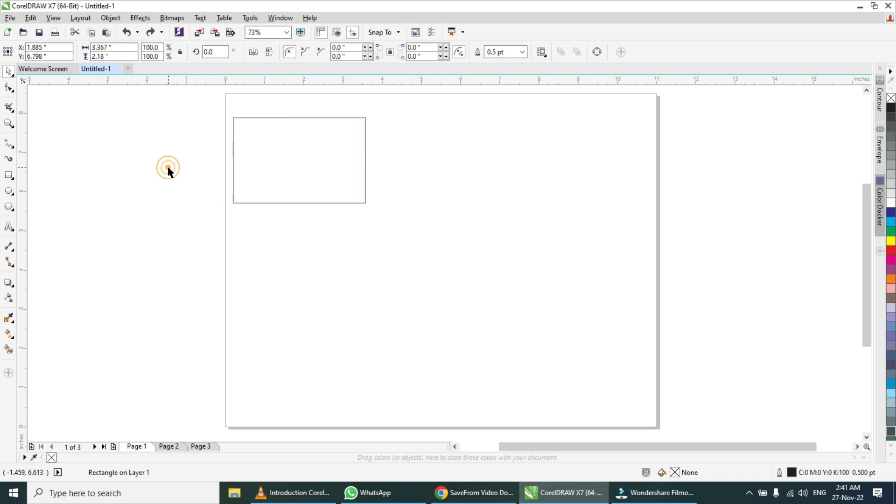
click(300, 156)
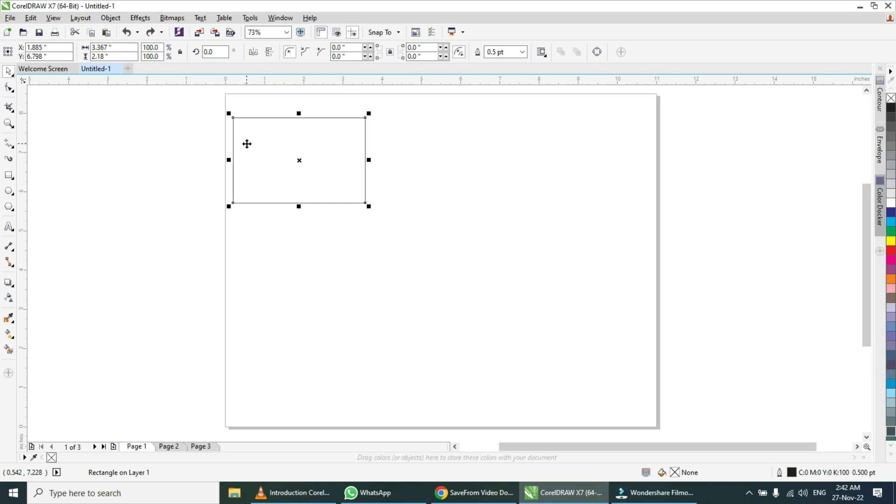
Move the rectangle down to the page's lower-left corner and set the horizontal duplicate distance to 3.5 inches.
drag(274, 161, 274, 358)
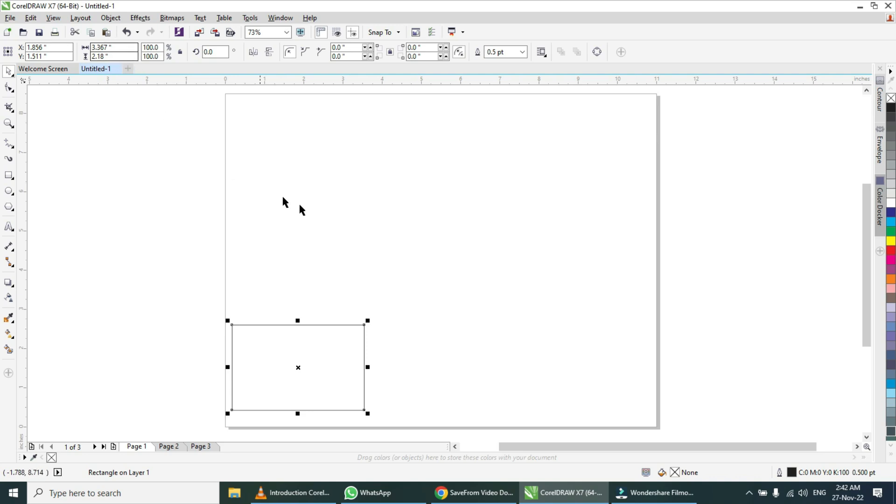
click(194, 172)
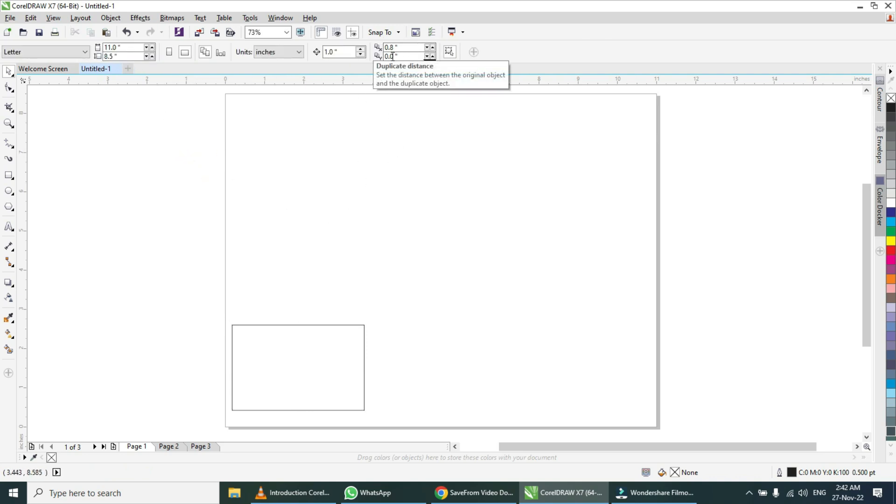
double_click(392, 47)
text(3.5)
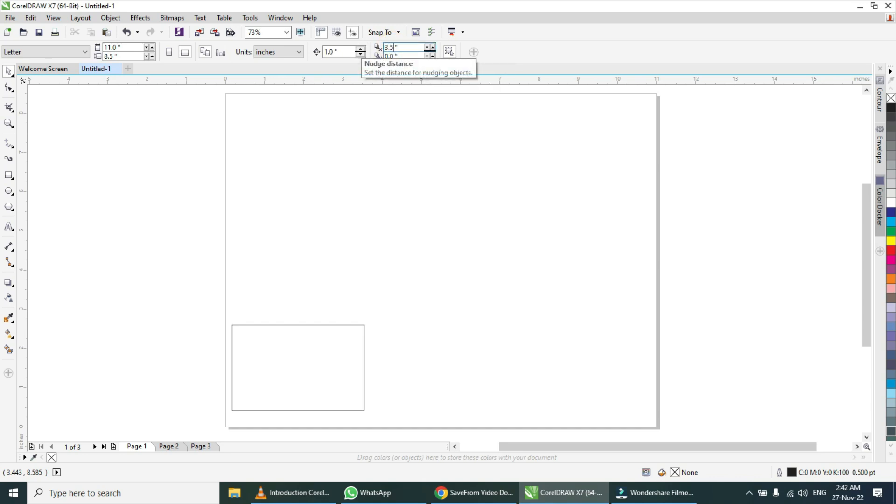
click(159, 233)
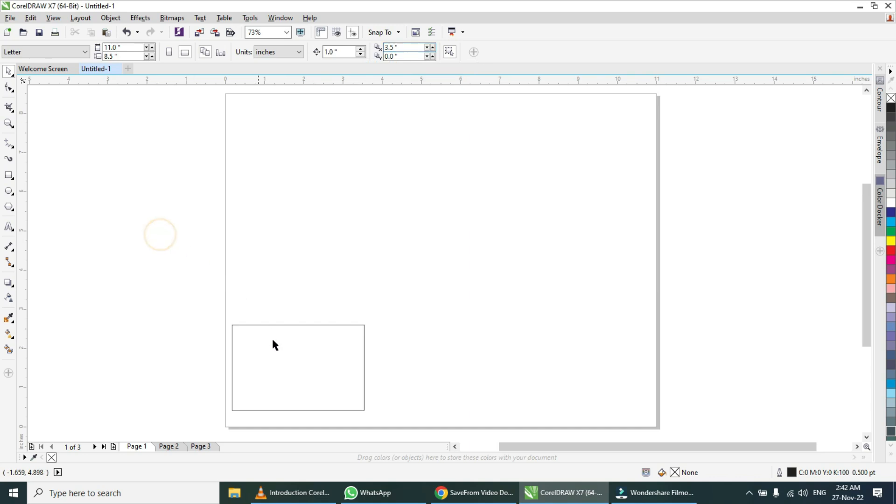
Duplicate the rectangle twice to the right to form a row of three along the page's lower edge.
click(280, 365)
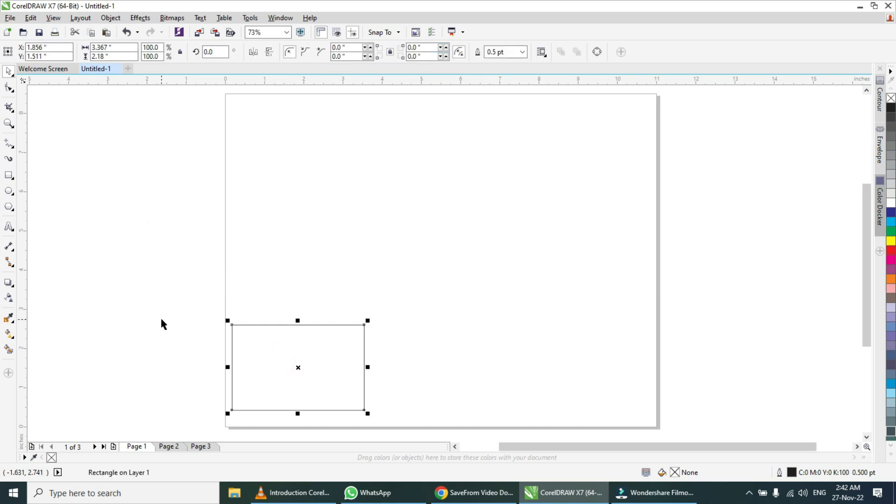
key(ctrl+d)
key(ctrl+d)
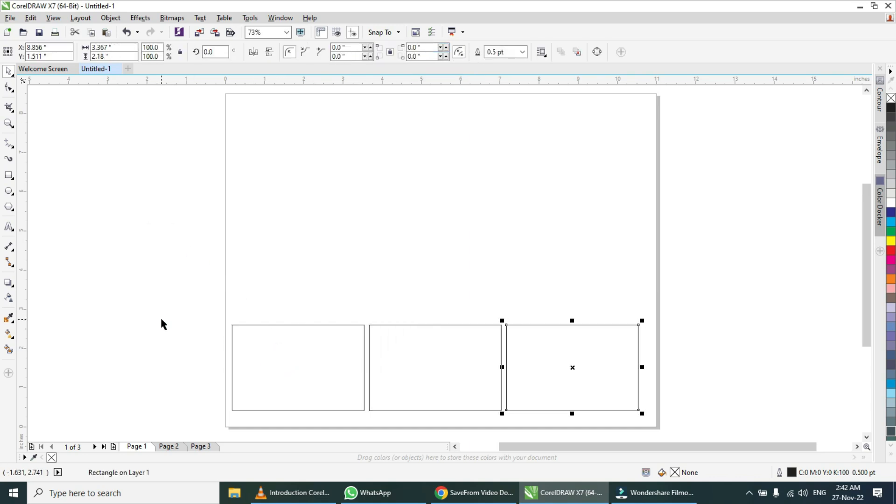
click(161, 314)
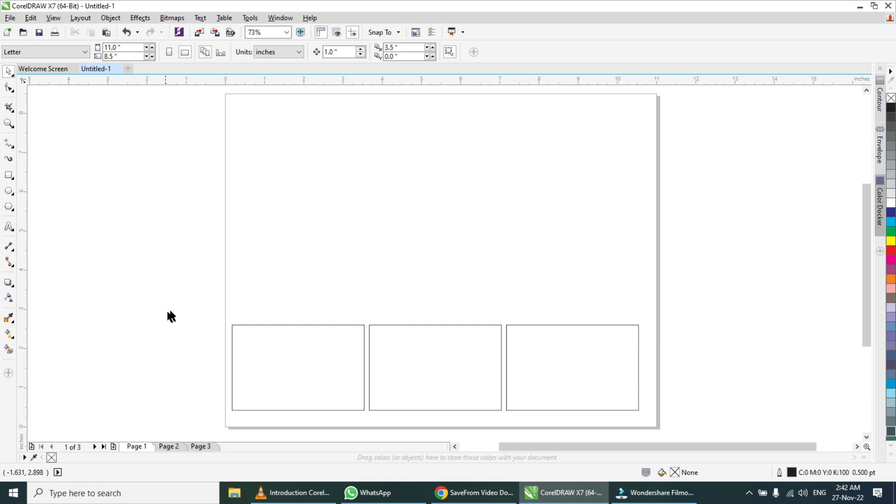
Check the size of the row's first rectangle and set the vertical duplicate distance to 2.21 inches.
drag(204, 310, 668, 420)
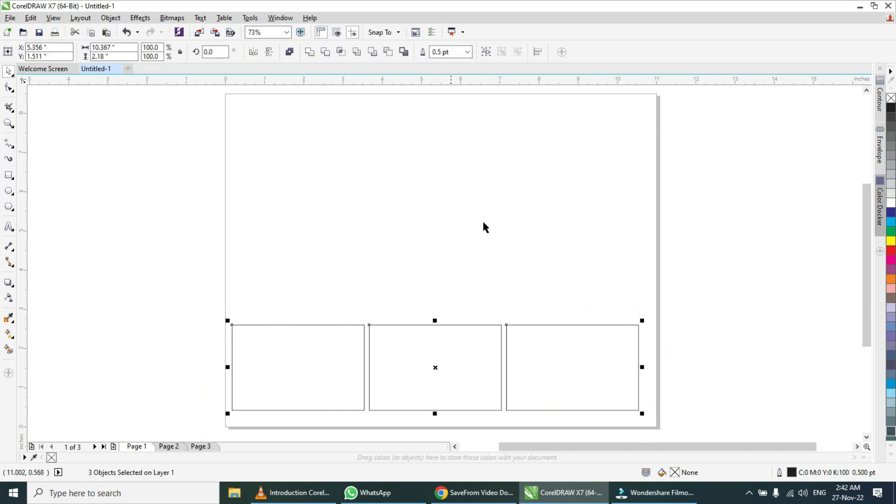
click(169, 329)
click(270, 349)
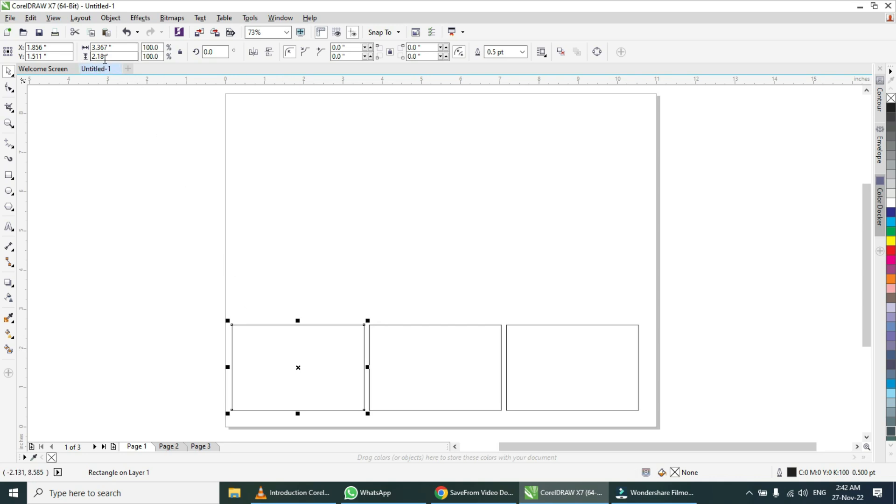
click(196, 302)
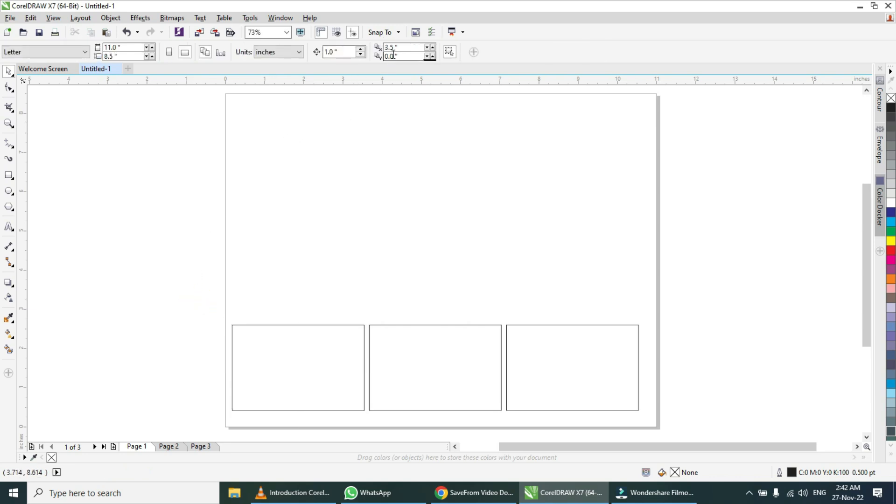
double_click(395, 56)
text(2.21)
click(139, 228)
Try duplicating the row of three rectangles twice with both offsets active, and undo the two duplications.
drag(208, 313, 661, 420)
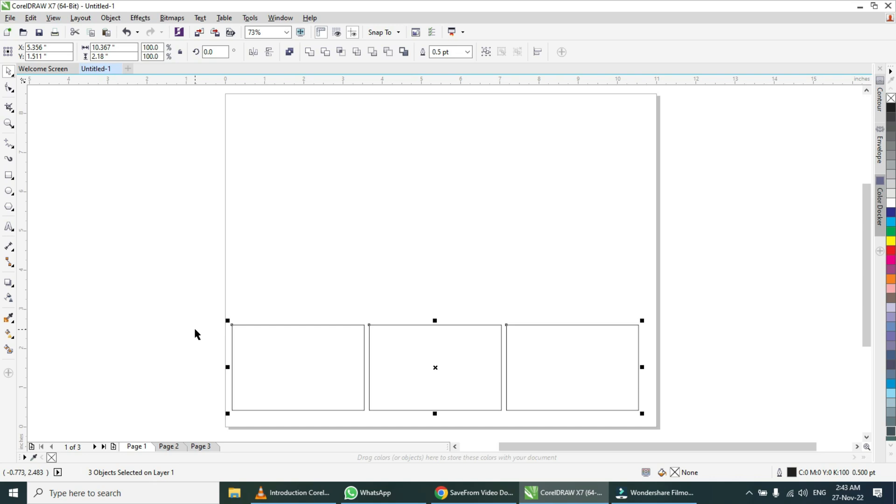
key(ctrl+d)
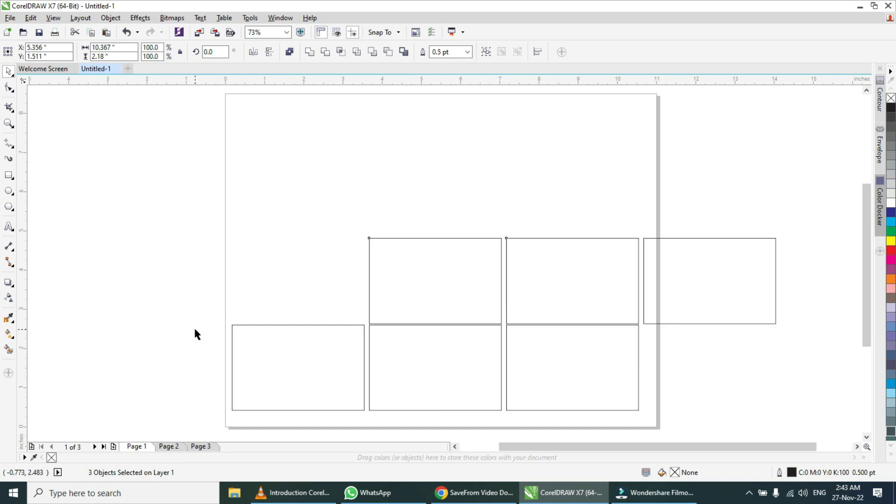
key(ctrl+d)
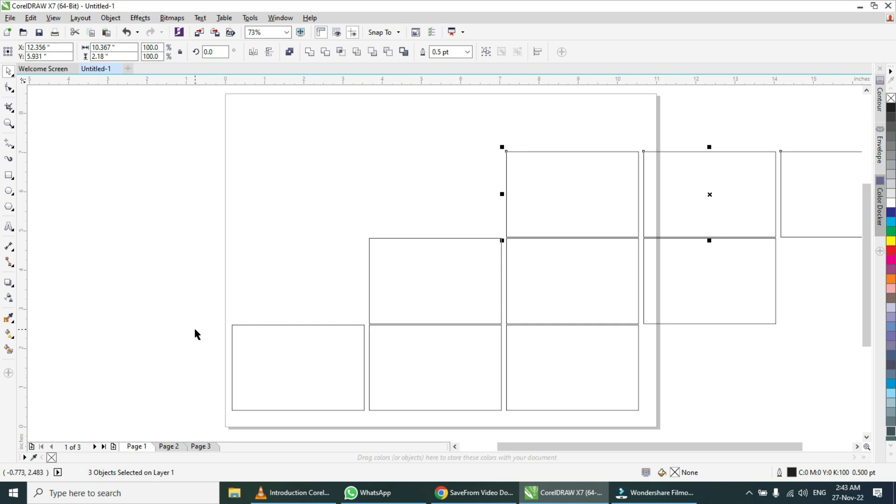
key(ctrl+z)
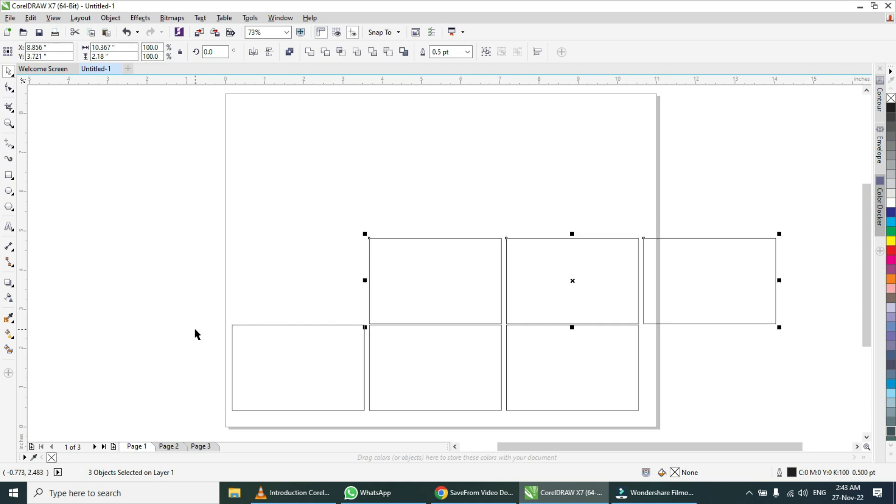
key(ctrl+z)
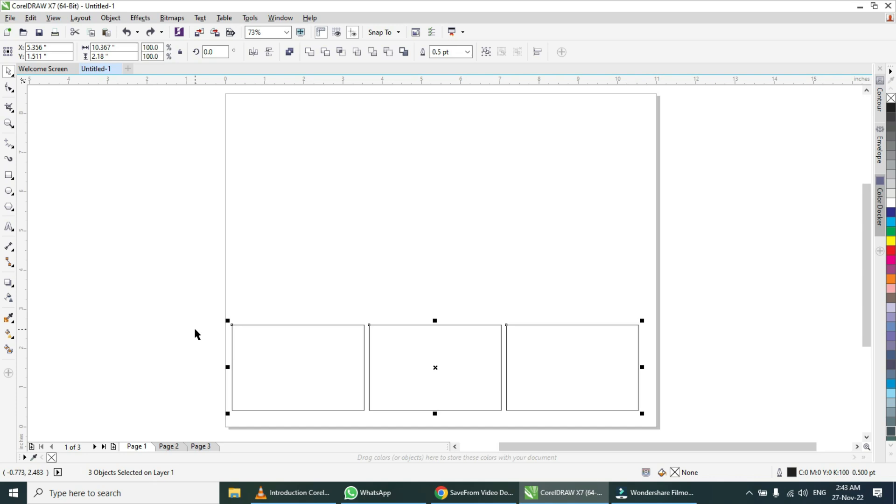
Set the horizontal duplicate distance to 0.0 inches.
click(197, 251)
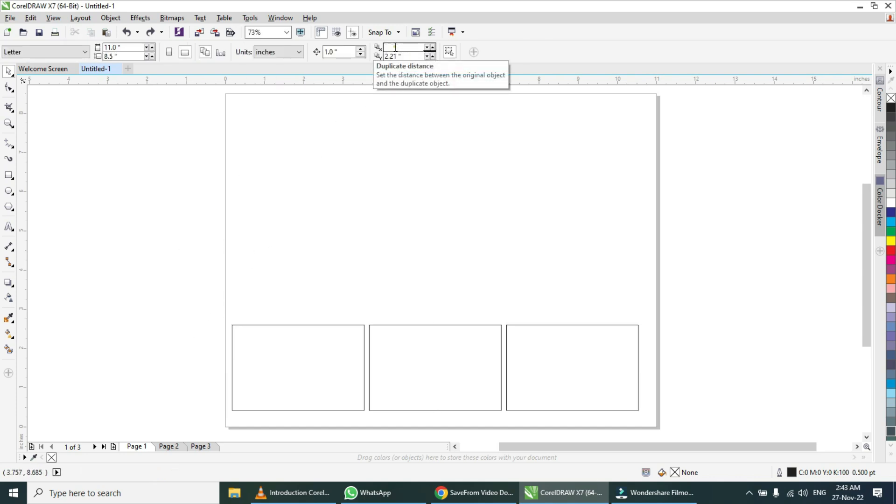
text(3.5)
key(Return)
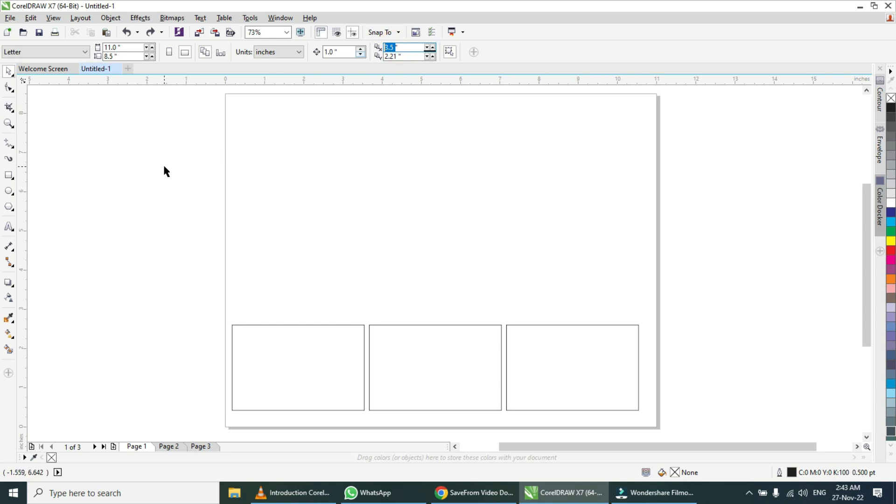
text(0.0)
key(Return)
Select the row of three rectangles and duplicate it three times straight upward.
drag(200, 304, 662, 419)
key(ctrl+d)
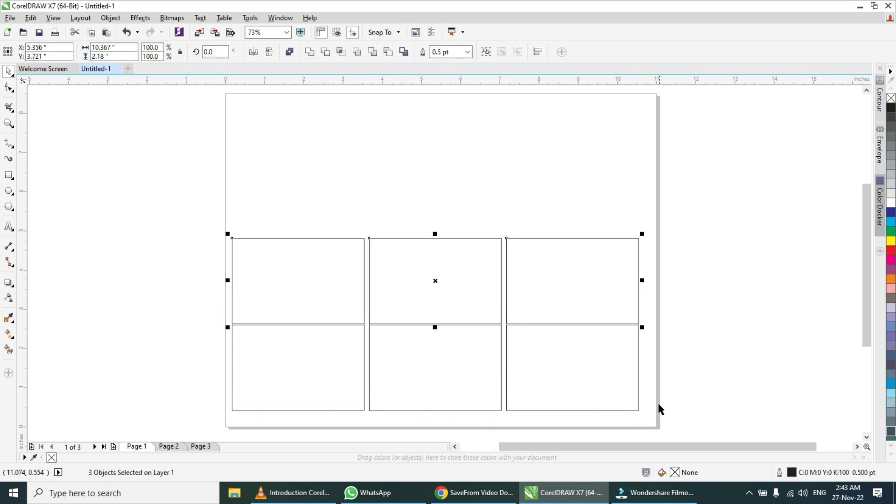
key(ctrl+d)
key(ctrl+d)
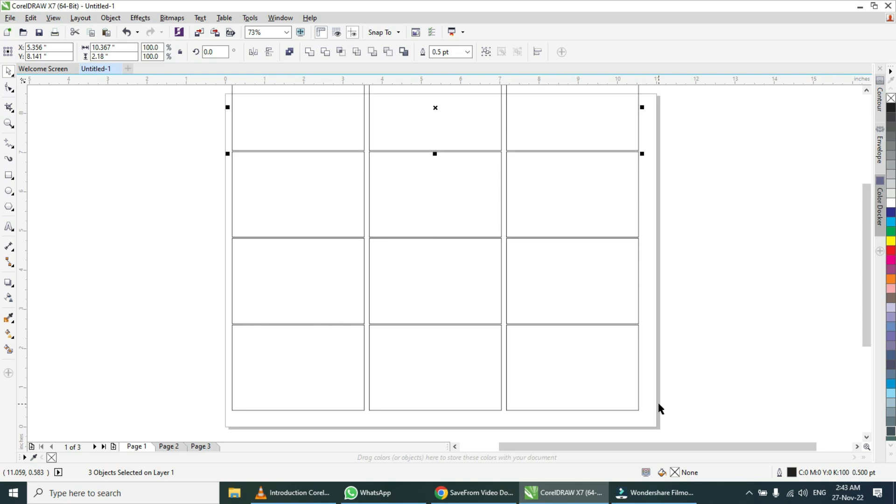
click(678, 375)
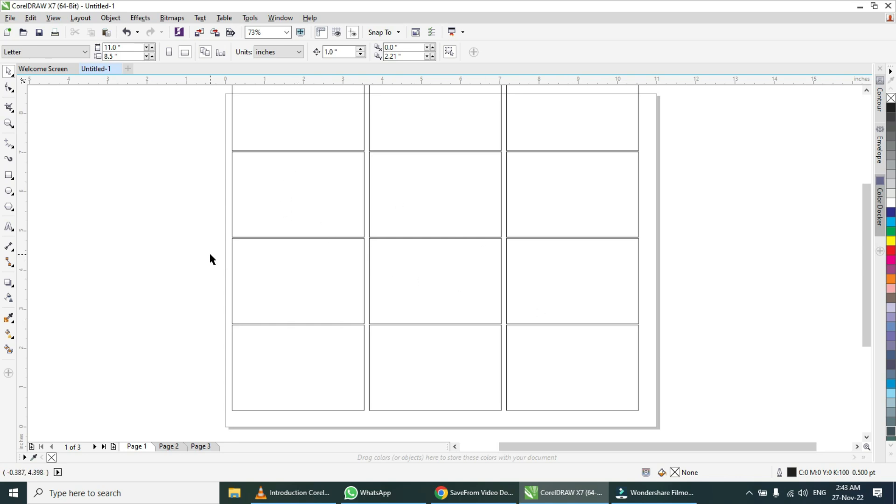
Undo the three upward duplications so only the bottom row of rectangles is left.
key(ctrl+z)
key(ctrl+z)
key(ctrl+z)
key(ctrl+z)
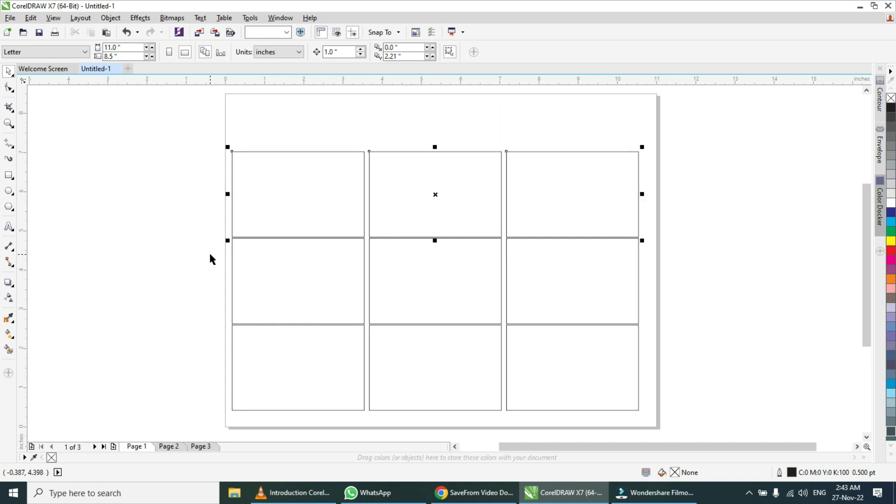
Change the vertical duplicate distance to 2.28 inches.
click(186, 230)
click(397, 56)
key(BackSpace)
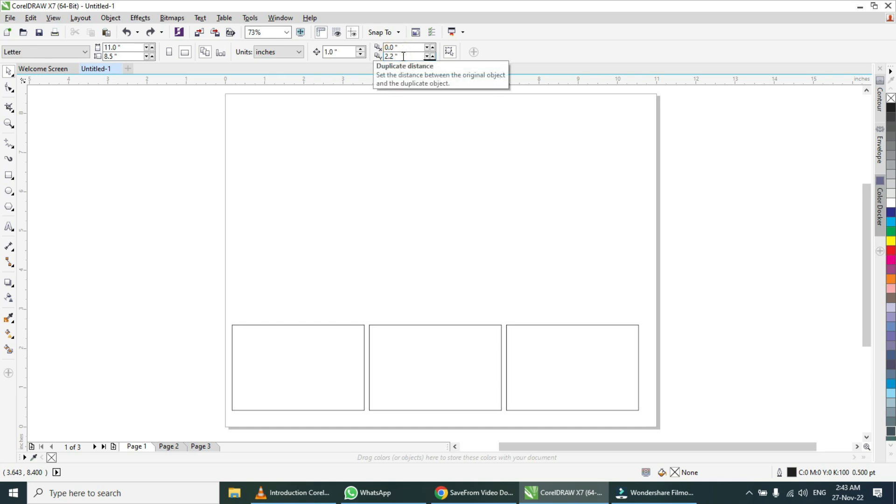
text(8)
click(160, 200)
Shift the row of three rectangles closer to the page's lower edge and duplicate it three times upward.
drag(214, 311, 657, 420)
drag(613, 386, 619, 398)
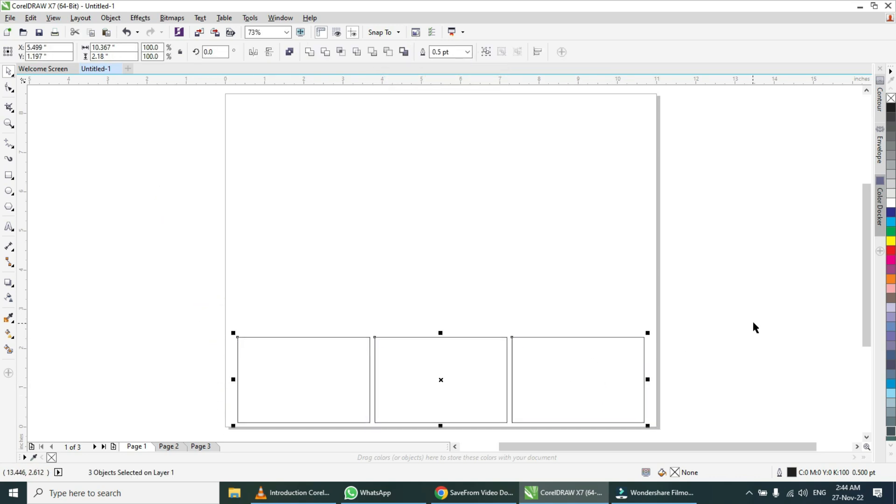
key(ctrl+d)
key(ctrl+d)
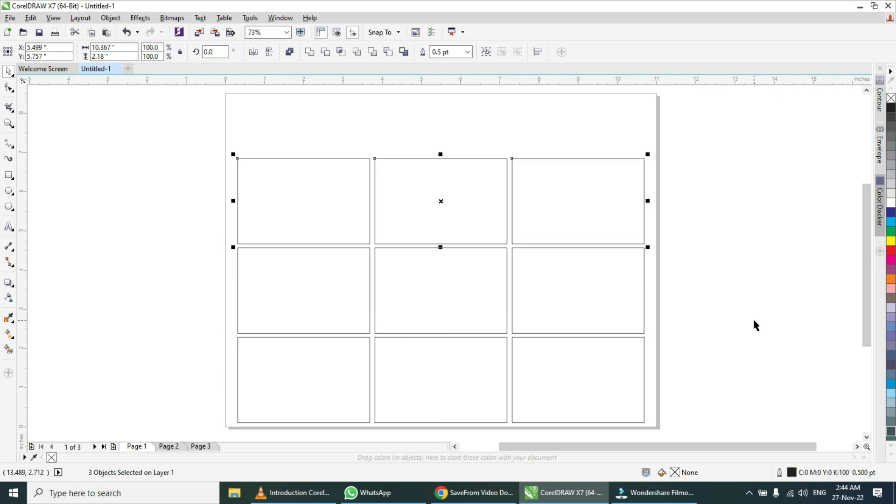
key(ctrl+d)
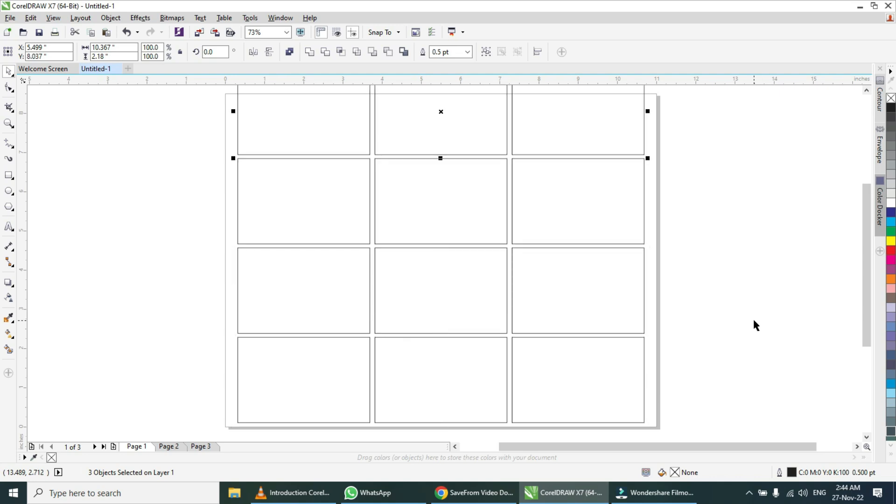
click(738, 297)
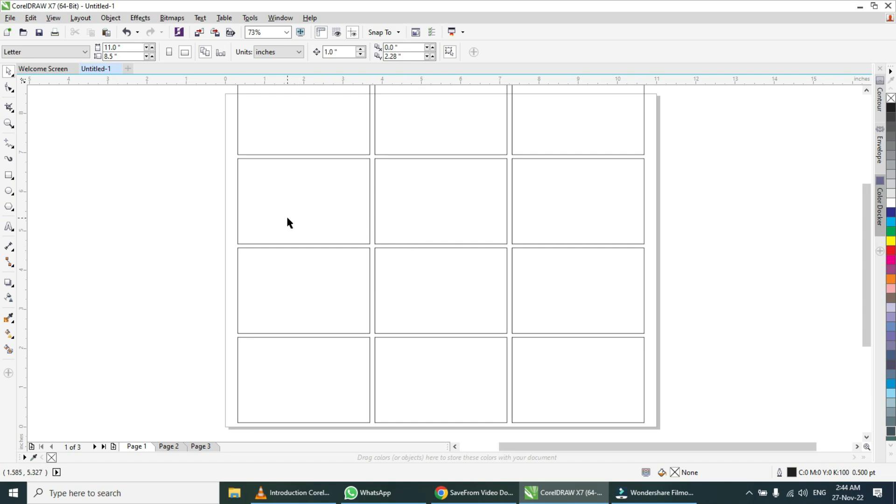
Undo the three copies of the shifted row and deselect the remaining three rectangles.
key(ctrl+a)
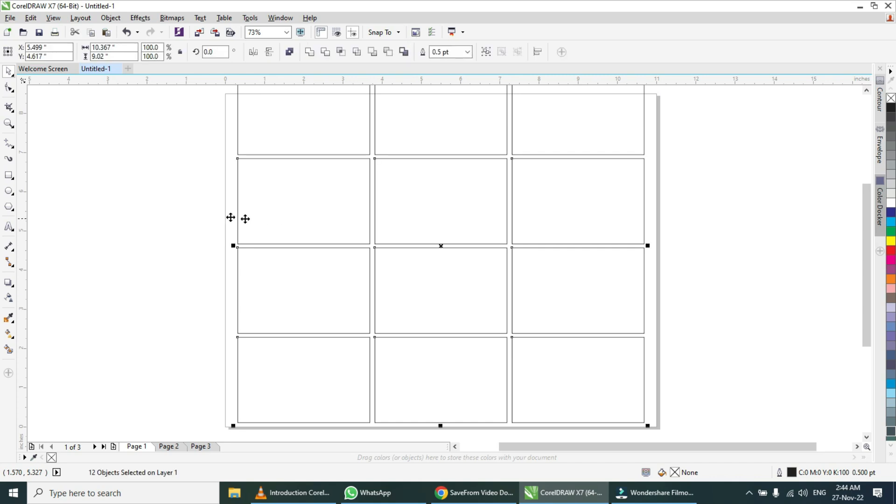
click(202, 215)
key(ctrl+z)
key(ctrl+z)
key(ctrl+z)
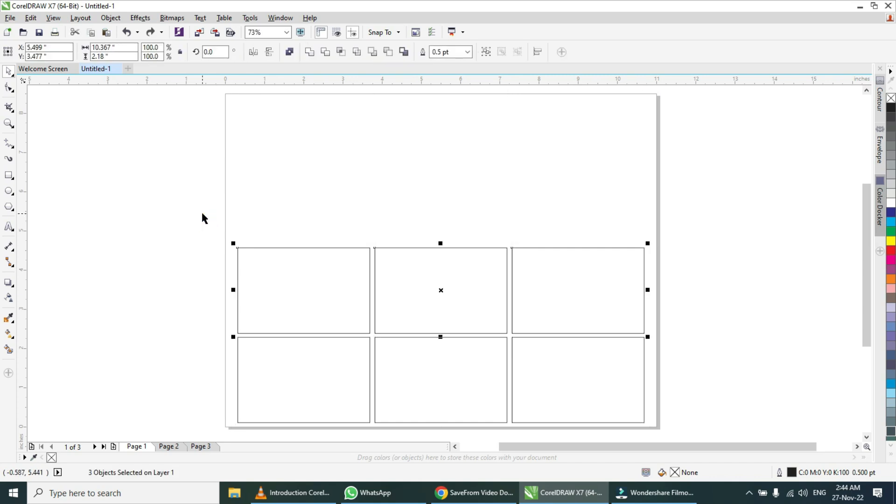
click(310, 356)
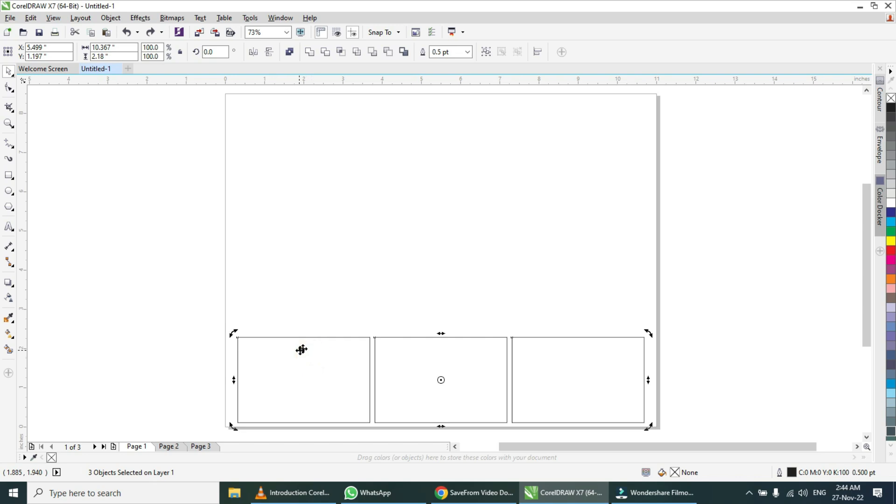
click(328, 293)
Move the row's first rectangle up to the middle of the page, centred at about X 5.67, Y 5.40 inches.
drag(303, 370, 388, 181)
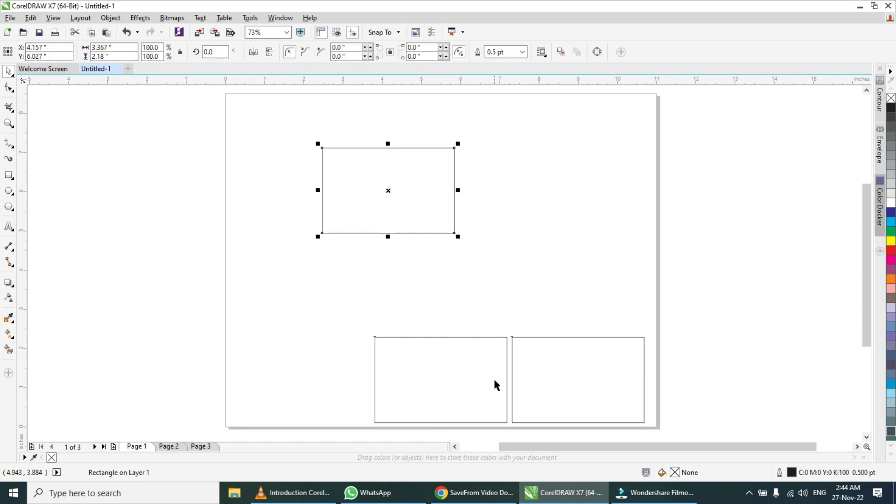
click(303, 299)
drag(386, 148, 333, 202)
click(317, 343)
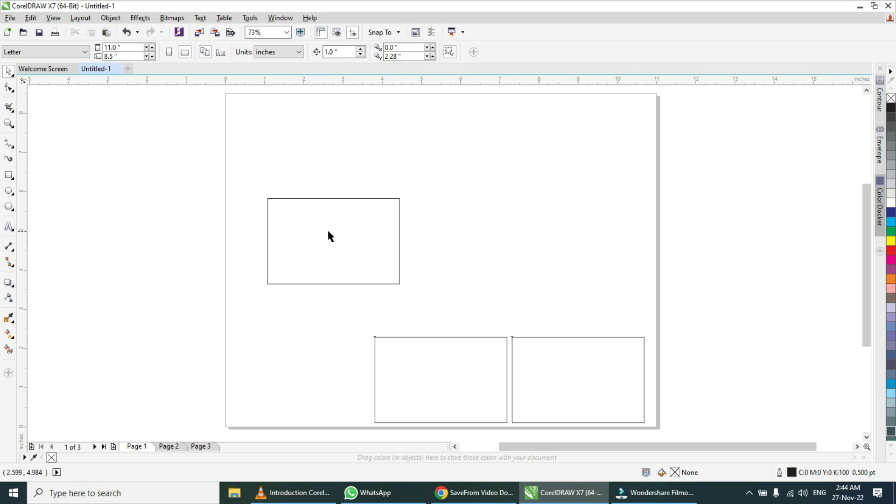
drag(332, 239, 447, 214)
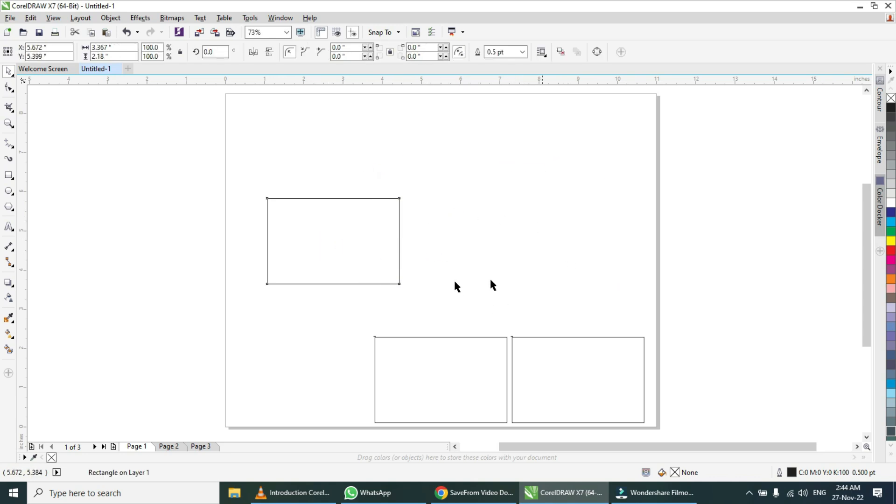
Move the other two rectangles up to the page's left and right sides, and the central one down near the lower edge.
drag(481, 374, 347, 272)
drag(589, 370, 599, 239)
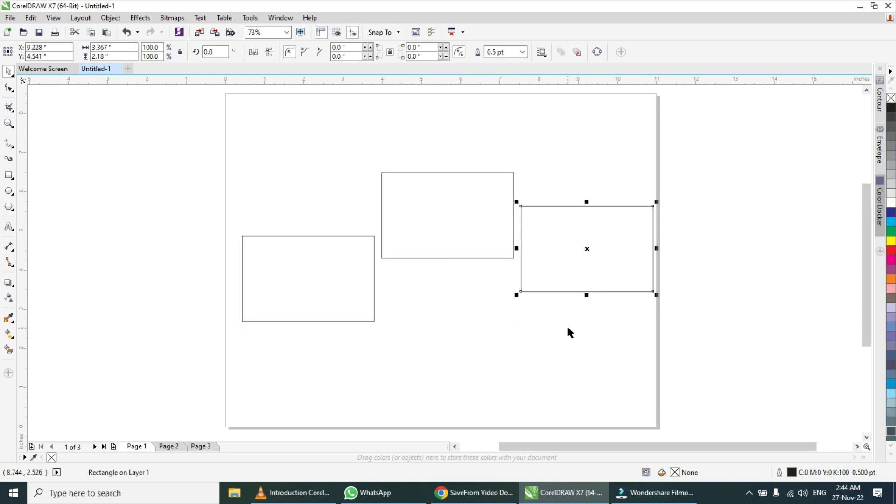
click(540, 320)
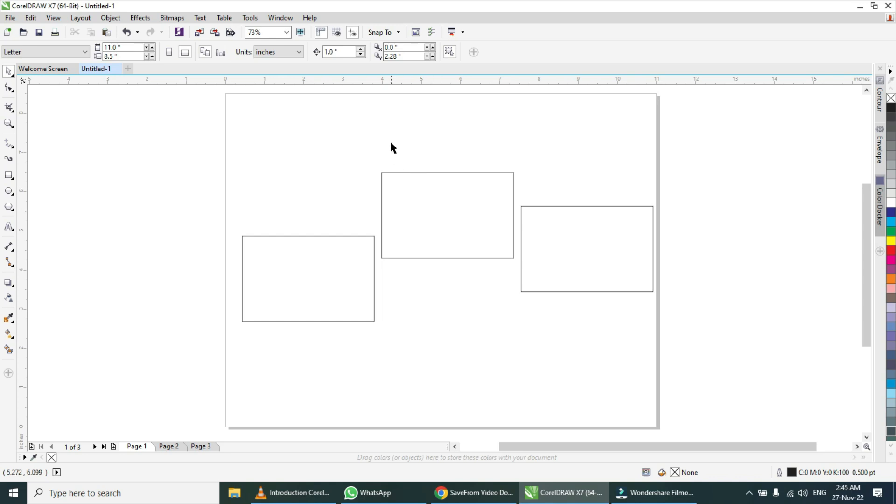
drag(444, 200, 450, 350)
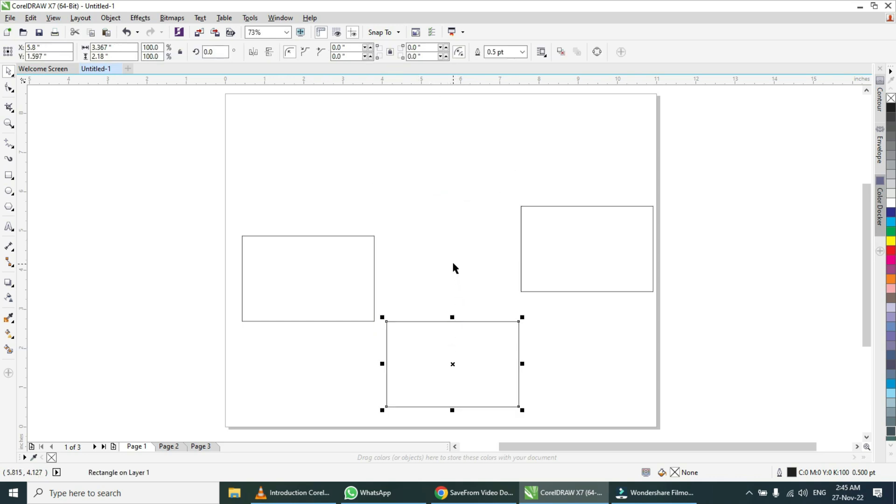
Turn off treating all objects as filled and try to select the three rectangles from their empty interiors.
click(432, 126)
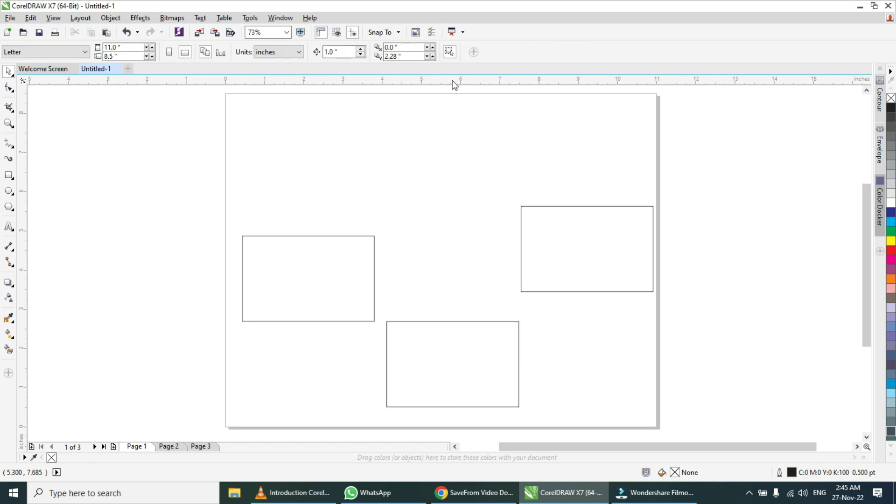
click(450, 52)
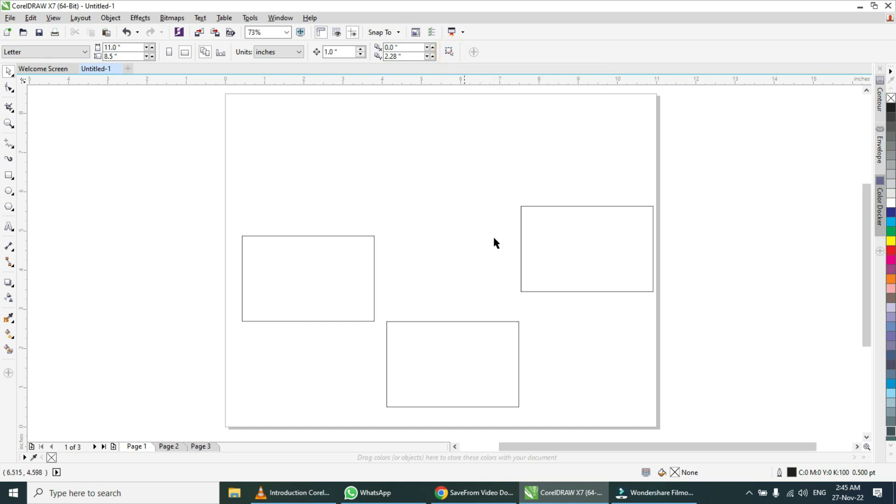
click(615, 252)
click(590, 240)
click(595, 253)
drag(588, 248, 532, 224)
click(330, 280)
click(308, 271)
click(467, 354)
click(456, 362)
click(444, 378)
Move the rectangles by their outlines: right one to the page's upper left, left one to the upper right, lower one beneath the upper-left one.
drag(550, 206, 294, 108)
drag(317, 236, 560, 117)
drag(473, 321, 364, 216)
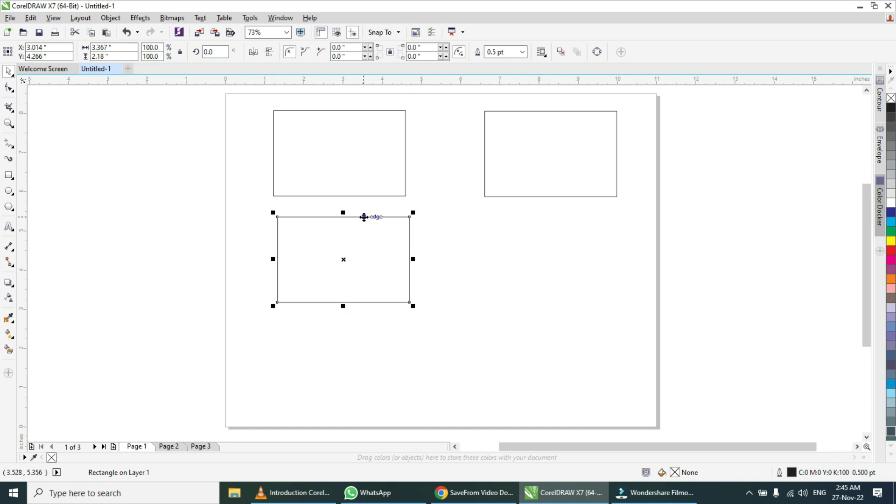
click(372, 338)
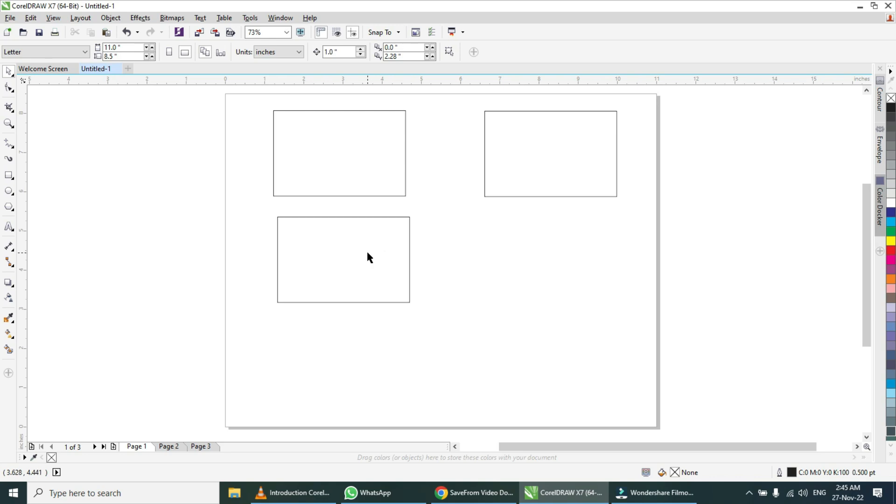
Fill the lower rectangle with blue and move it by its interior to about X 2.97, Y 4.07 inches.
click(357, 217)
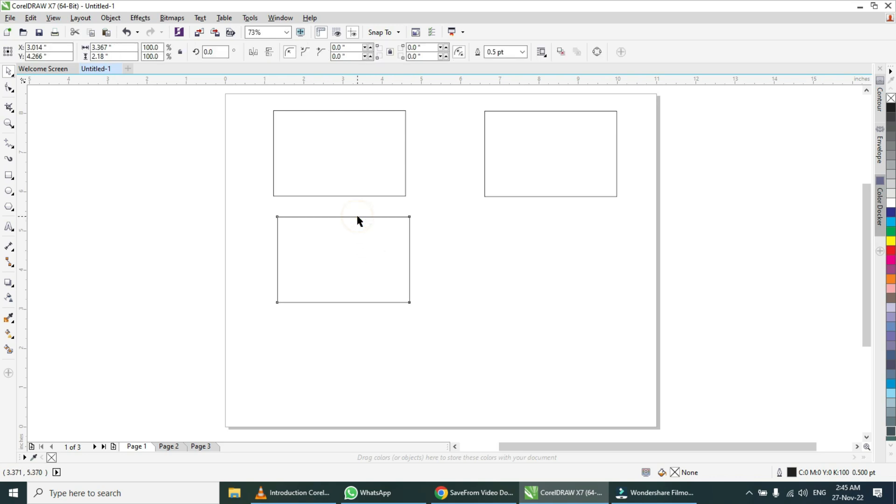
click(892, 214)
click(413, 321)
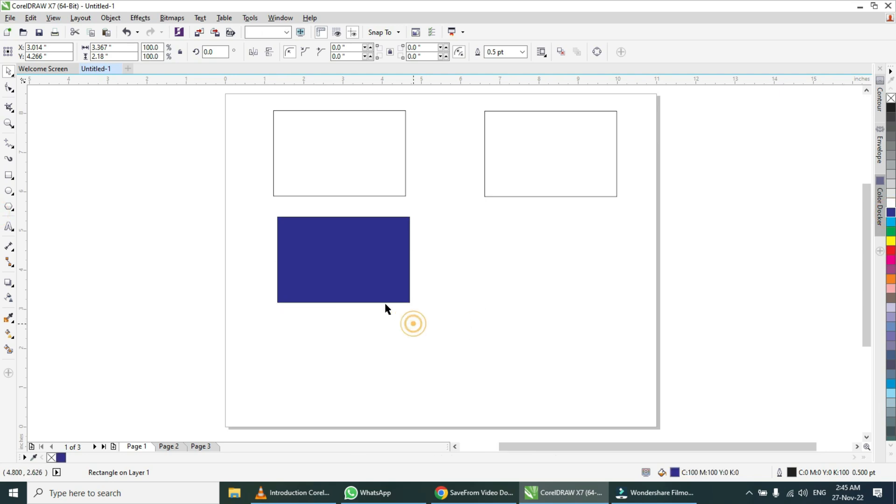
drag(350, 251, 359, 270)
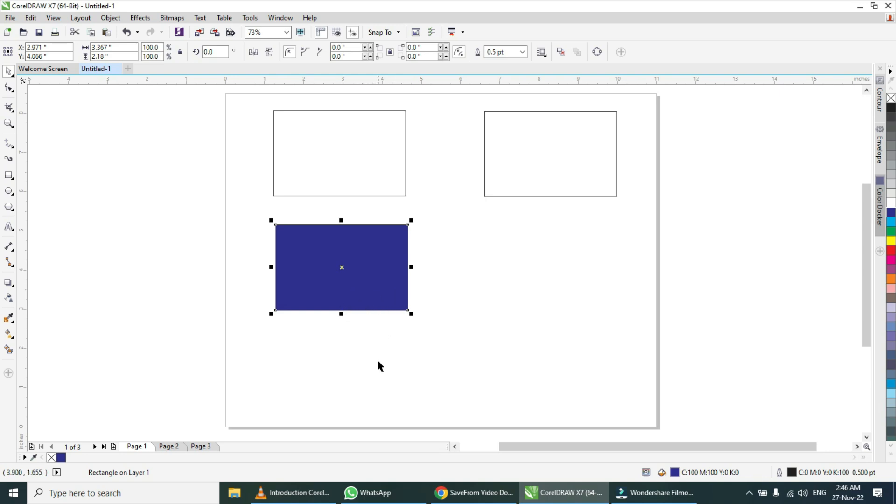
click(361, 283)
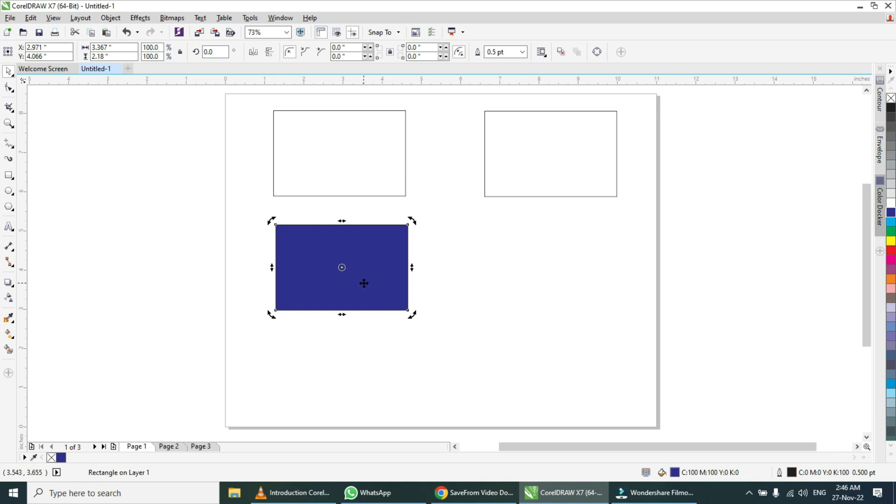
Remove the rectangle's blue fill, then move it by its outline to below the upper-right rectangle.
click(891, 98)
click(516, 279)
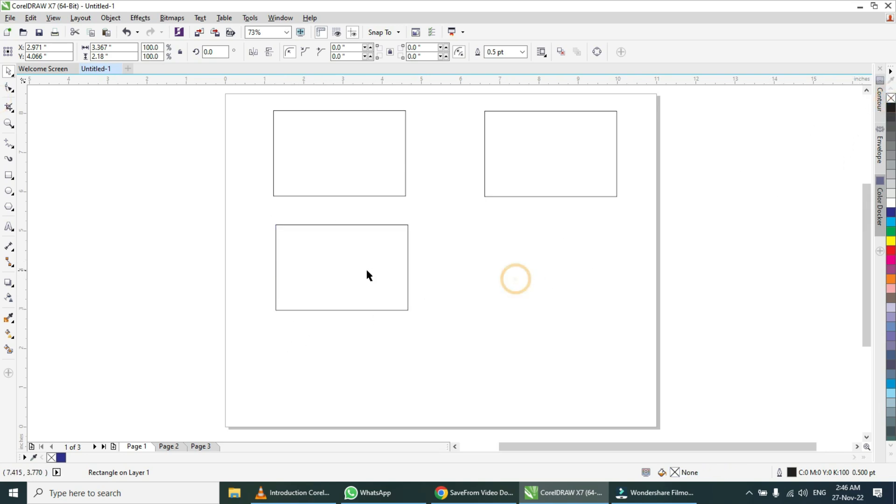
click(366, 269)
drag(333, 260, 359, 280)
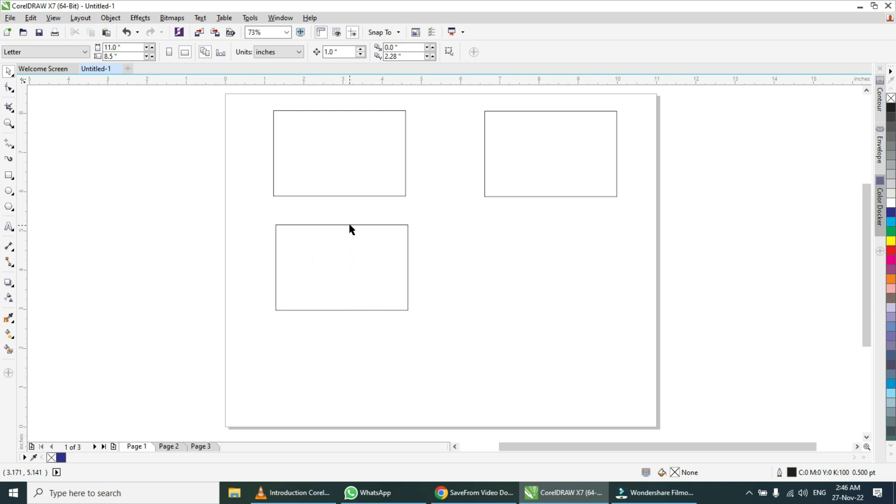
drag(351, 226, 543, 264)
Treat all objects as filled again and rearrange the rectangles by their interiors, with one at the page's left, one upper centre and one below it.
click(362, 336)
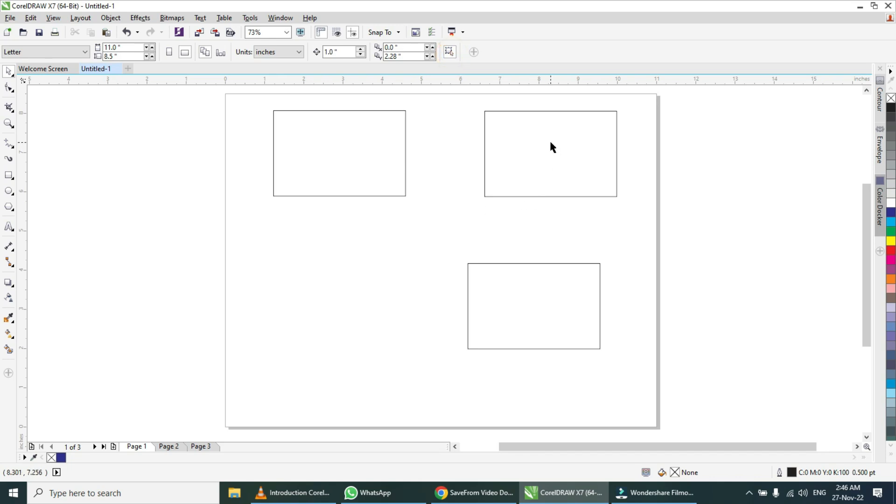
drag(550, 140, 304, 278)
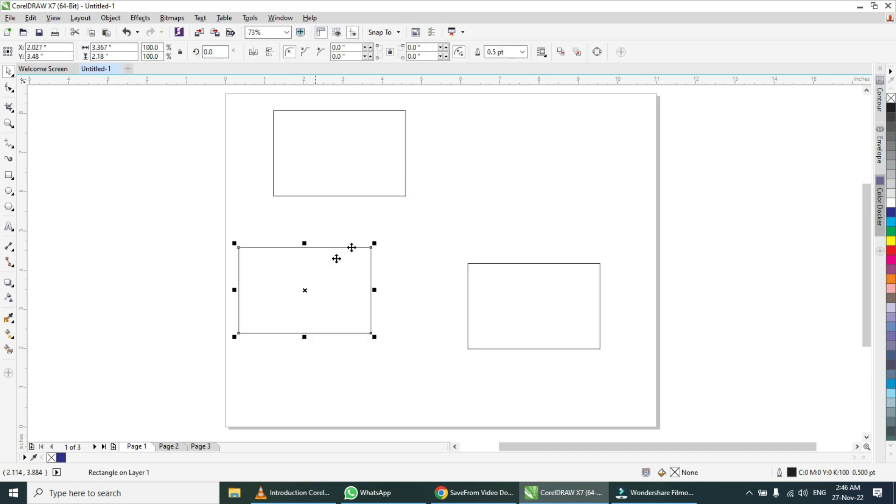
drag(367, 168, 491, 208)
drag(533, 299, 494, 292)
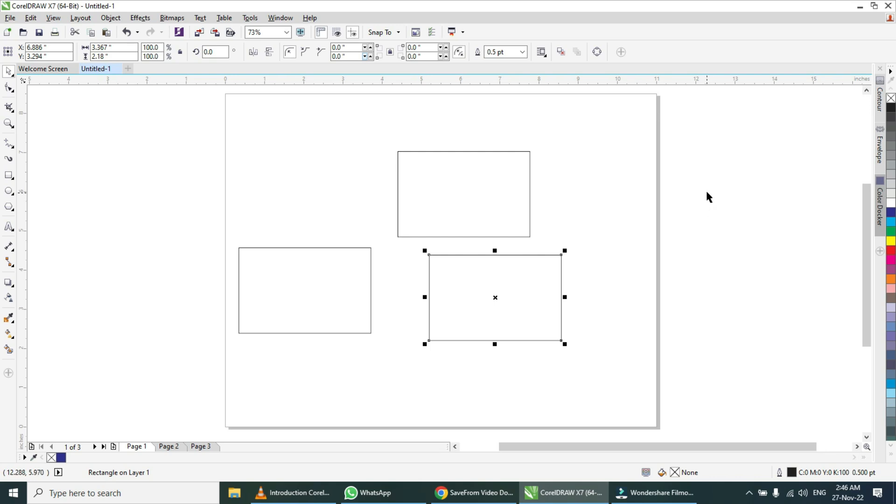
Delete the left and lower-right rectangles and move the remaining one to about X 5.13, Y 4.59 inches.
click(334, 262)
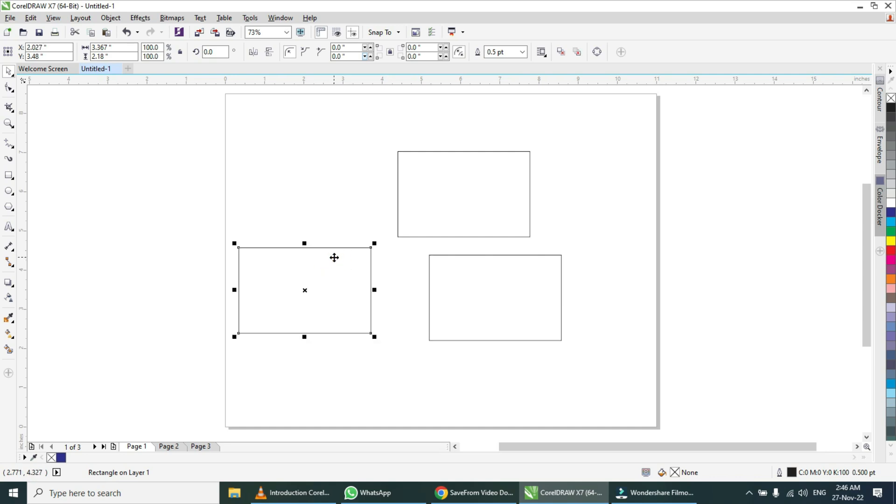
key(Delete)
click(489, 280)
key(Delete)
click(456, 204)
drag(451, 182, 414, 232)
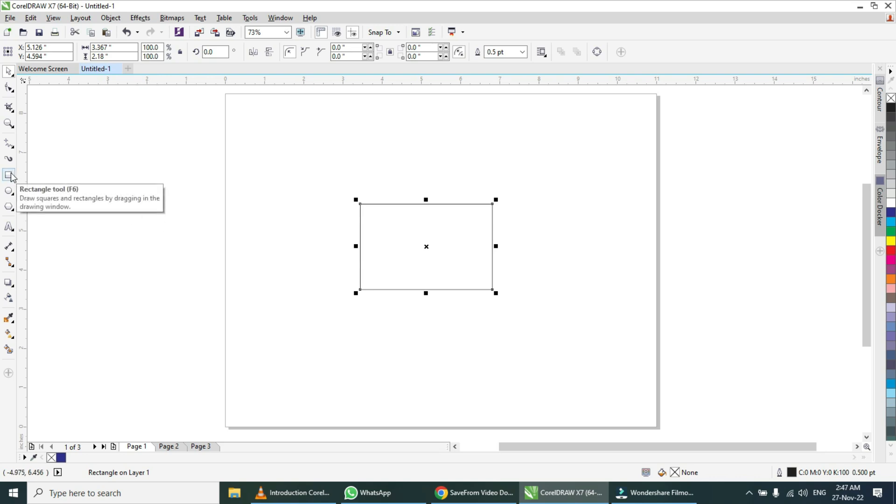
click(12, 208)
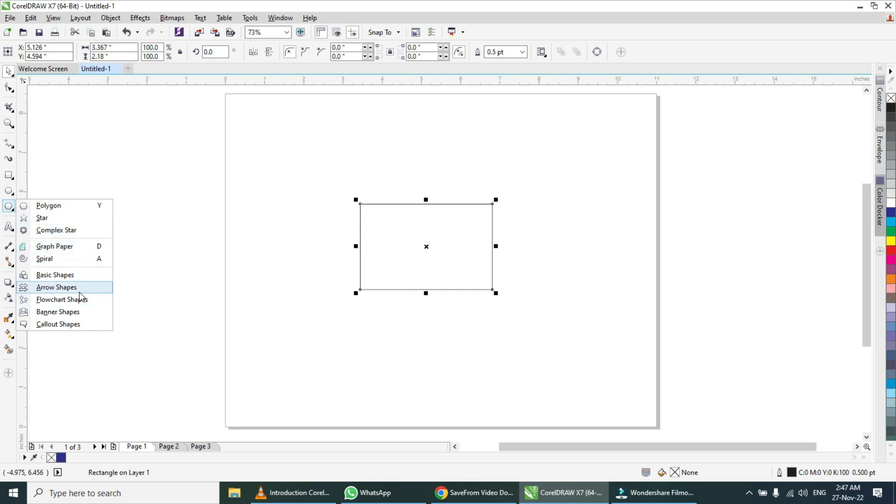
click(209, 125)
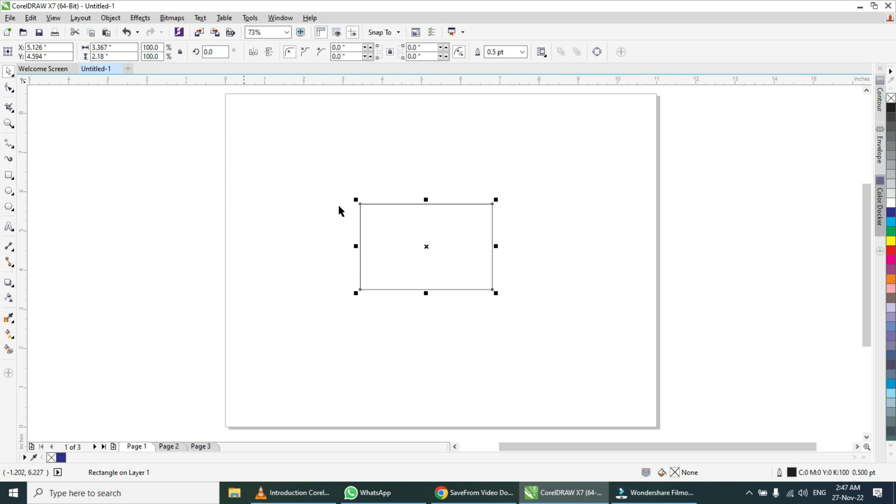
Duplicate the rectangle to its right and move the pair to about X 4.76, Y 5.38 inches.
drag(435, 236, 365, 153)
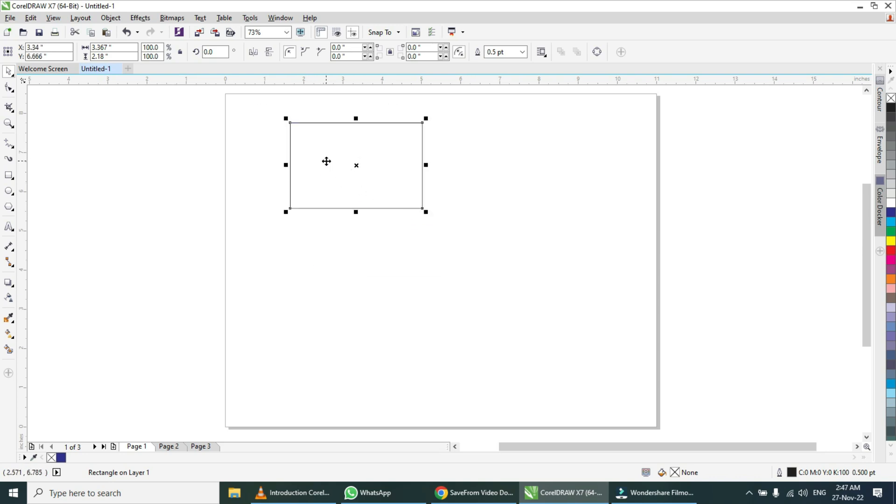
drag(336, 141, 516, 181)
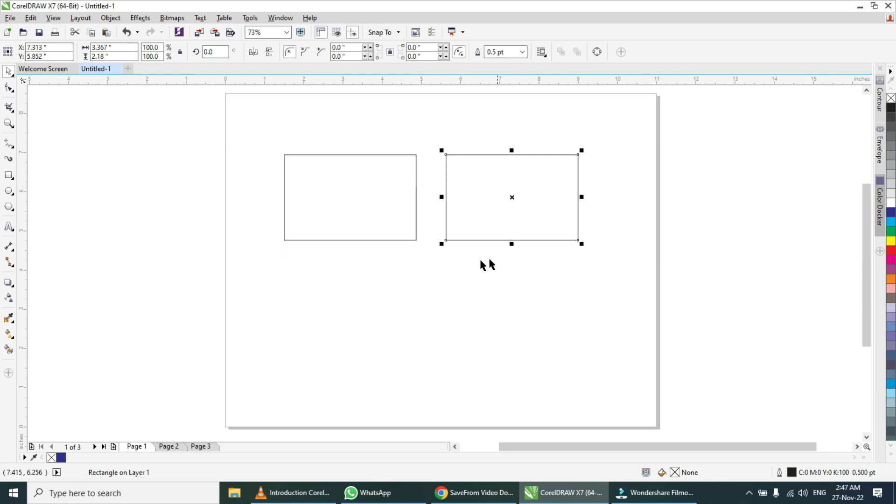
drag(216, 128, 612, 262)
drag(536, 204, 453, 180)
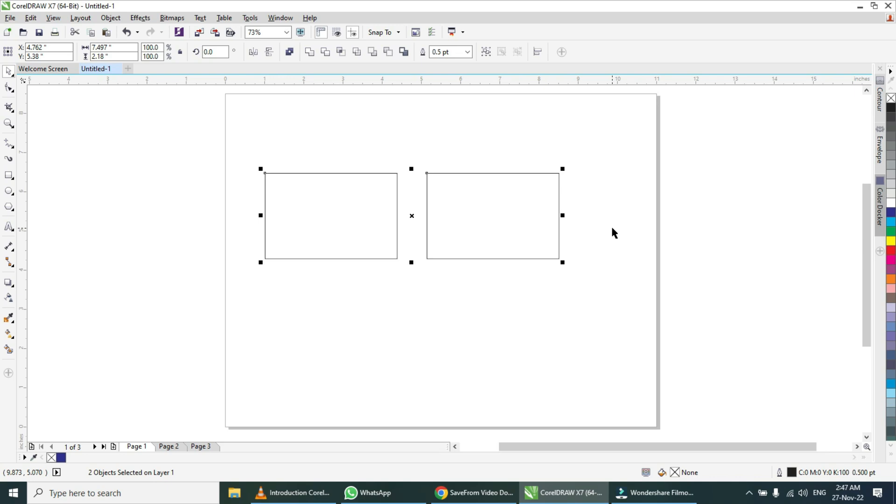
click(612, 228)
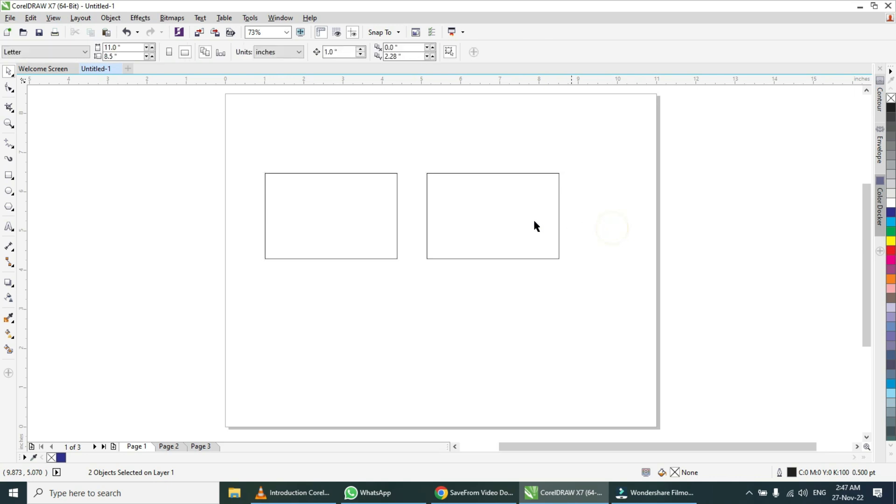
Move the right rectangle down and delete it.
drag(466, 197, 473, 267)
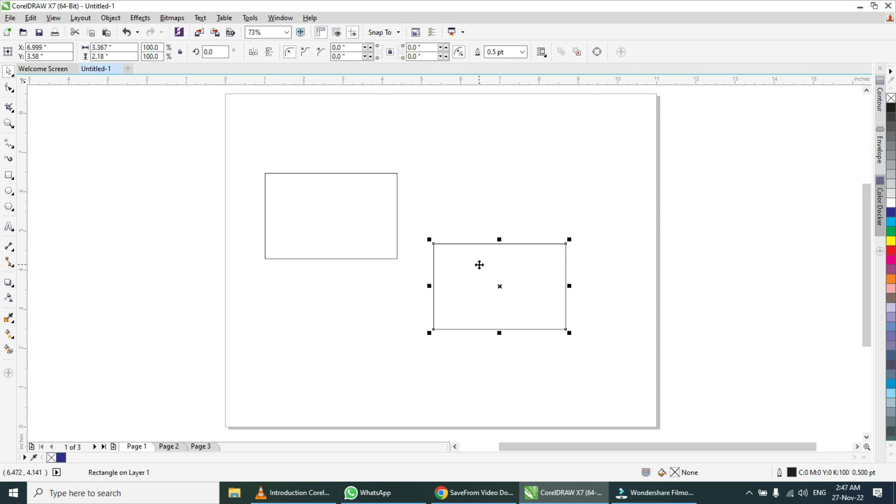
key(Delete)
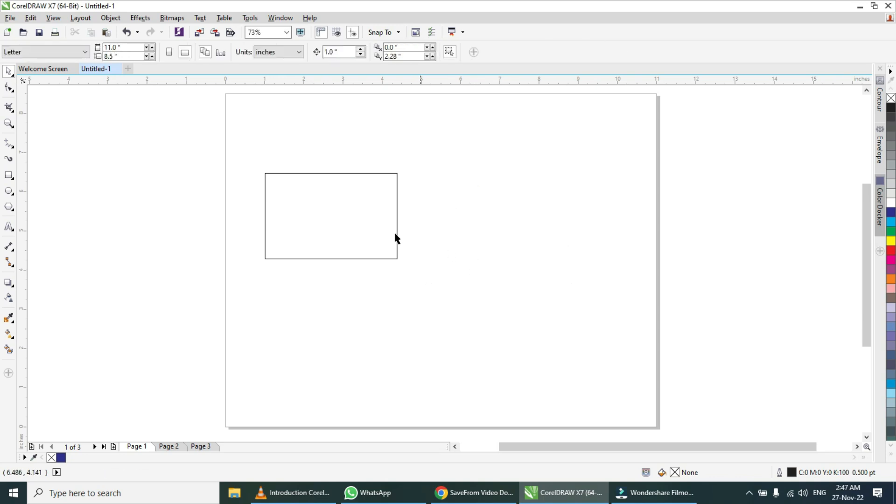
Set the remaining rectangle's width to 5.0 inches and its height to 4.0 inches.
click(350, 202)
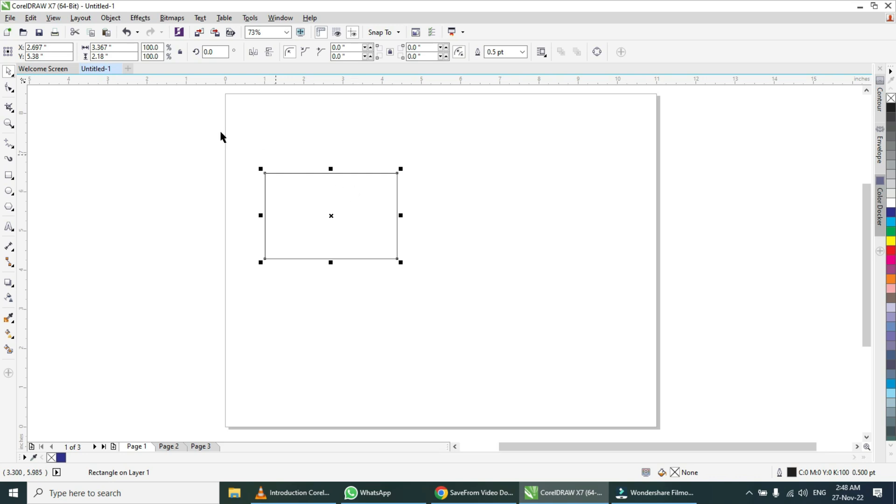
double_click(101, 47)
text(5.)
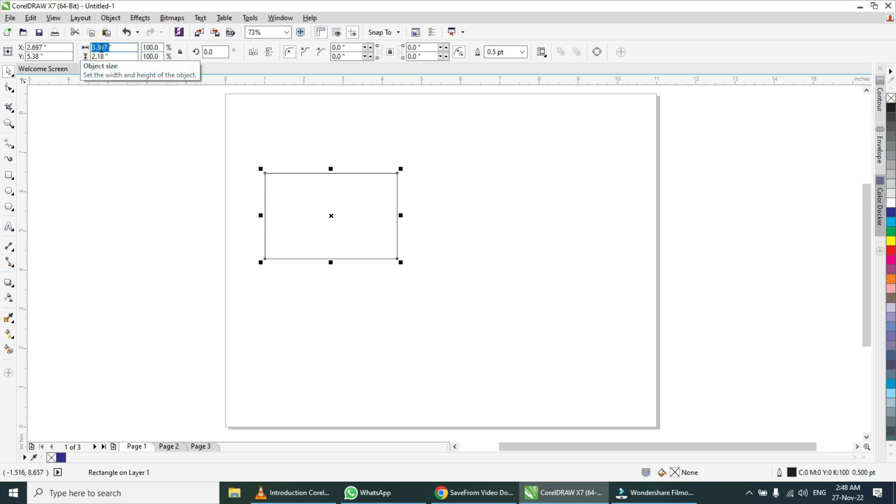
text(0)
key(Return)
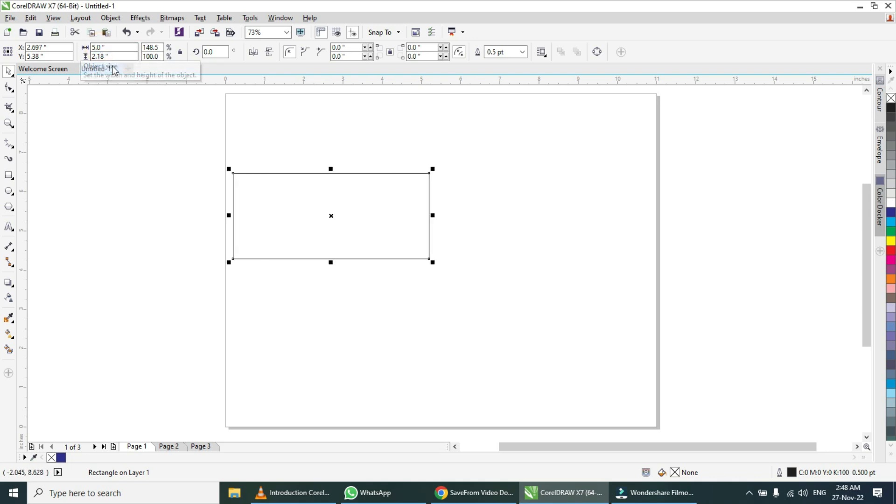
double_click(96, 55)
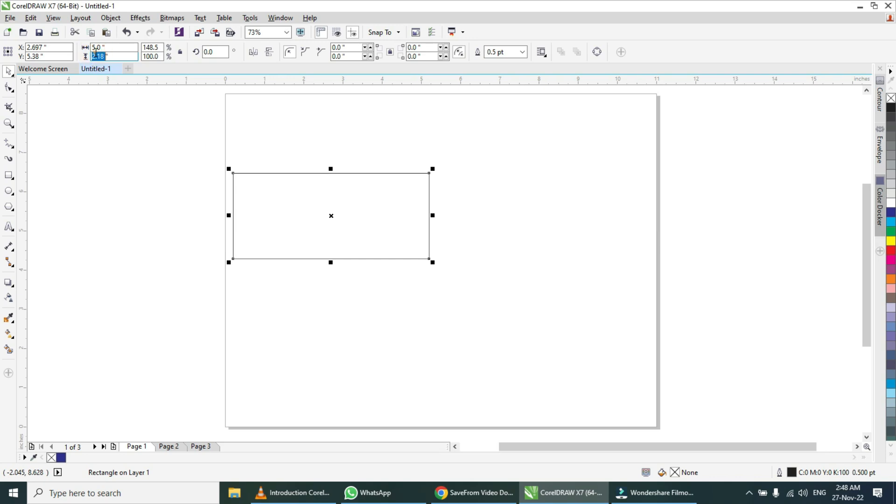
text(4.0)
key(Return)
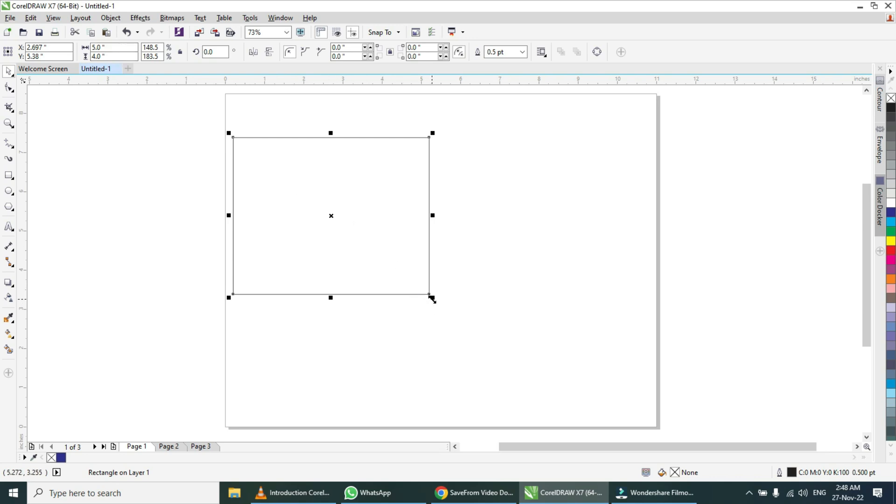
Move the rectangle toward the page's centre and resize it freehand from its corners and sides to about 8.09 × 5.30 inches.
drag(291, 169, 386, 168)
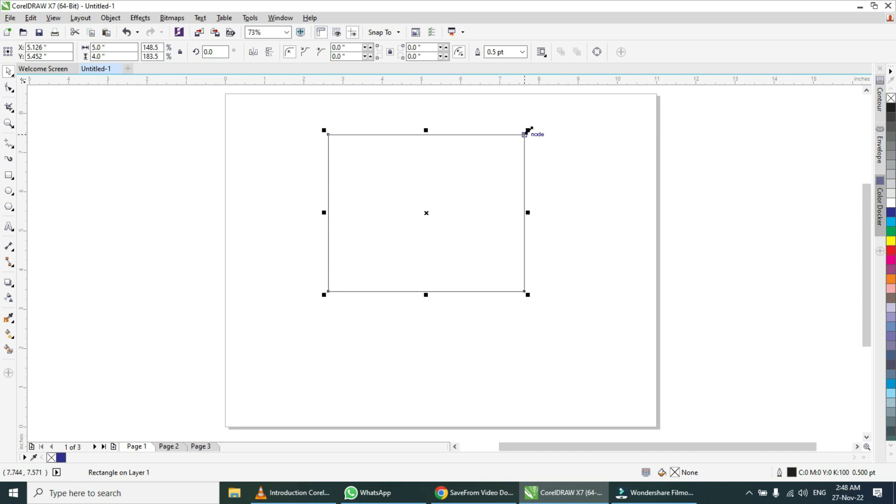
mouse_move(529, 130)
mouse_down()
mouse_move(410, 232)
mouse_move(531, 125)
mouse_move(565, 103)
mouse_move(468, 188)
mouse_move(415, 218)
mouse_move(581, 117)
mouse_move(544, 125)
mouse_up()
drag(546, 296, 593, 333)
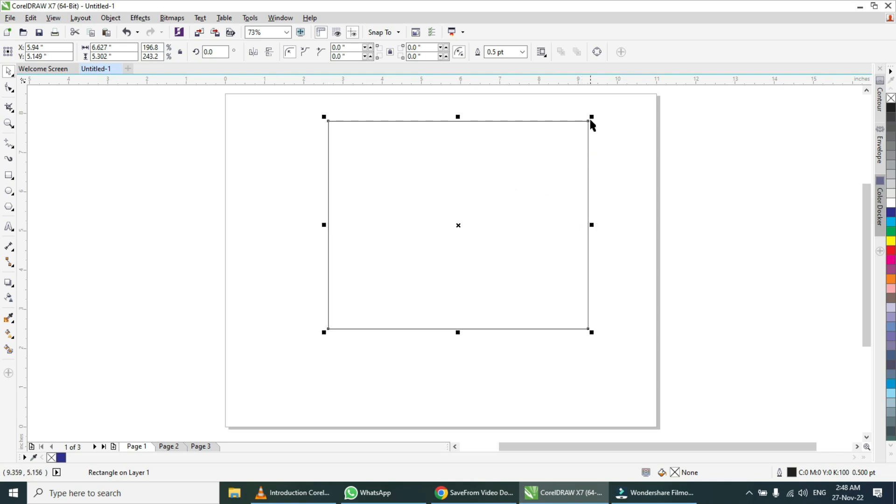
drag(591, 225, 411, 225)
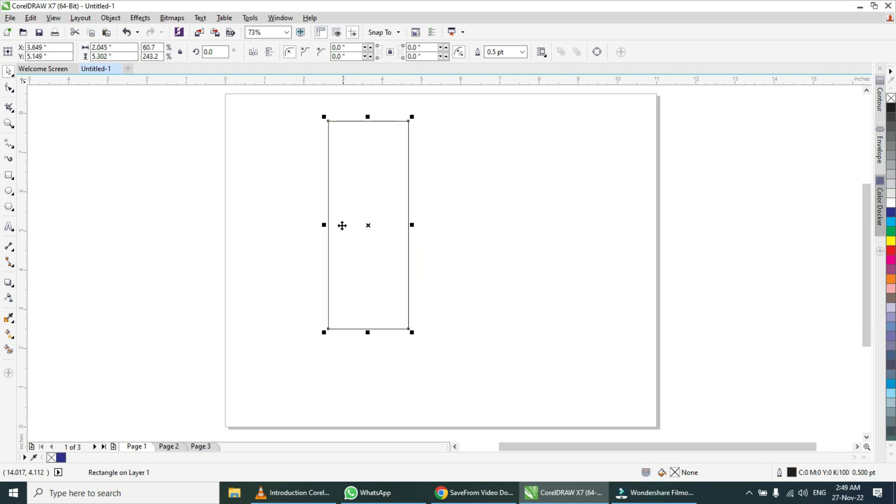
drag(324, 225, 248, 224)
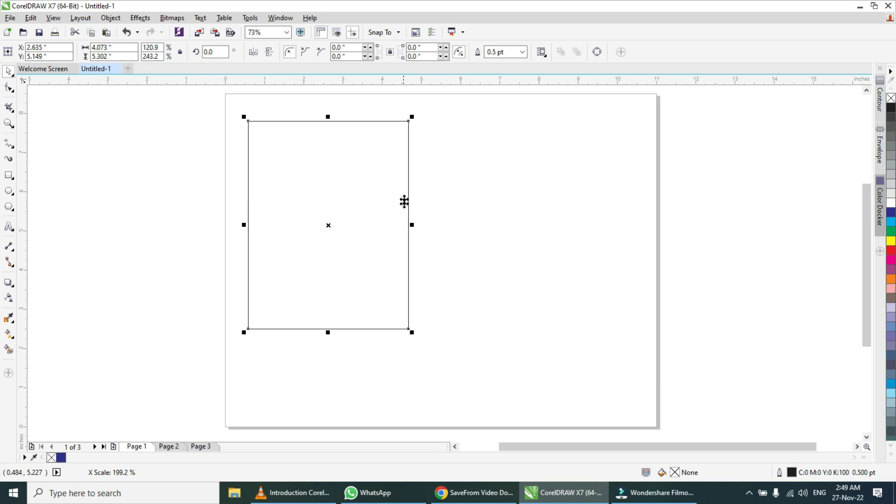
drag(412, 225, 567, 227)
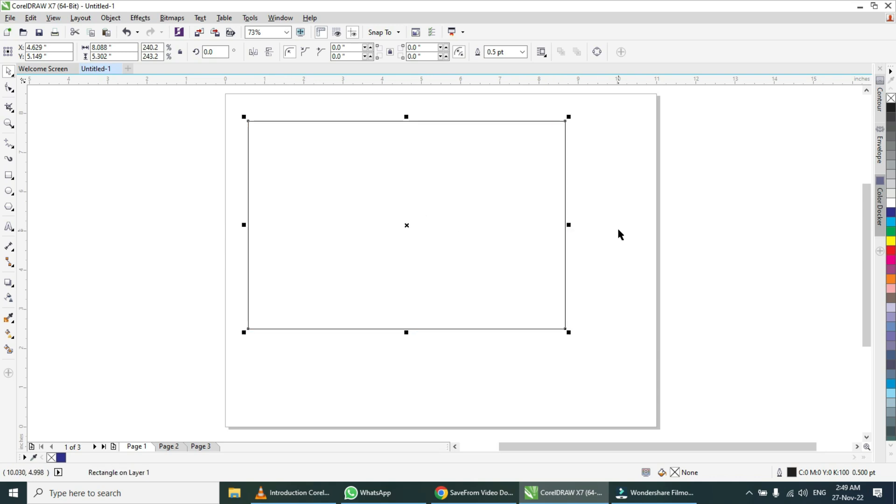
Shrink the rectangle proportionally to about 4.60 × 3.02 inches and move it to about X 5.27, Y 4.85 inches.
drag(431, 185, 473, 232)
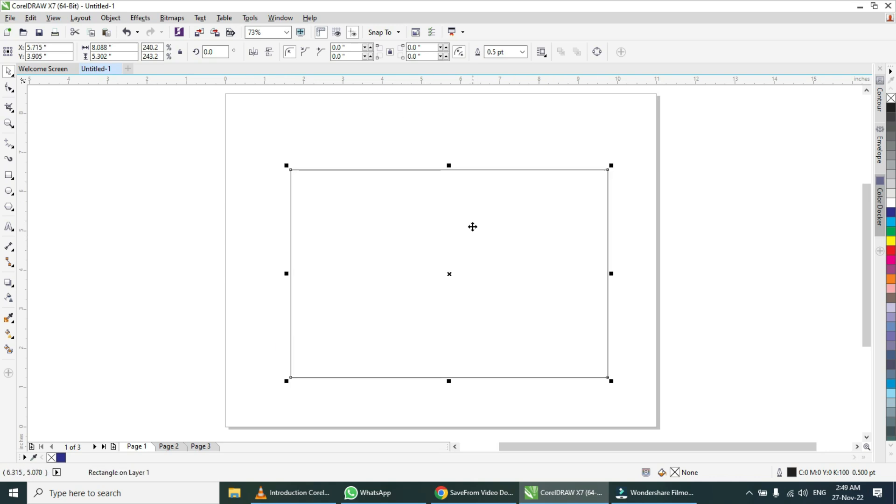
drag(287, 166, 428, 260)
drag(511, 297, 428, 220)
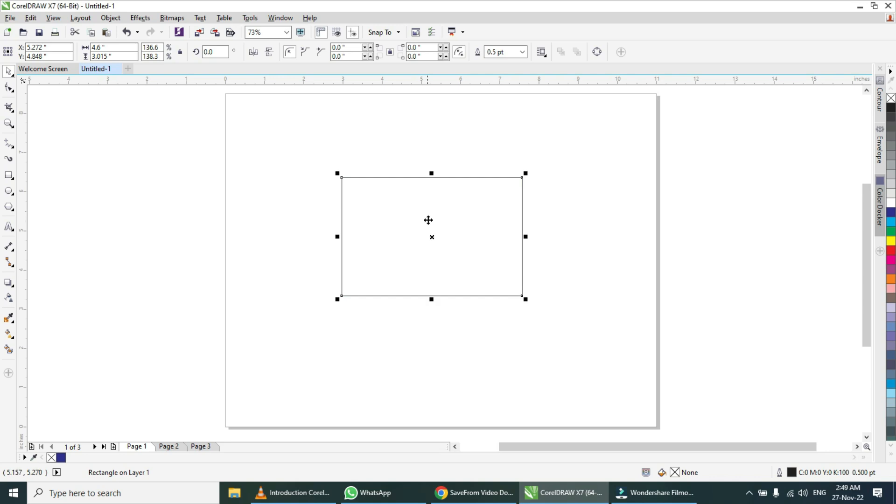
Skew the rectangle horizontally from its upper and lower edges into a right-leaning parallelogram about 6.27 inches wide.
click(465, 217)
click(454, 208)
click(440, 203)
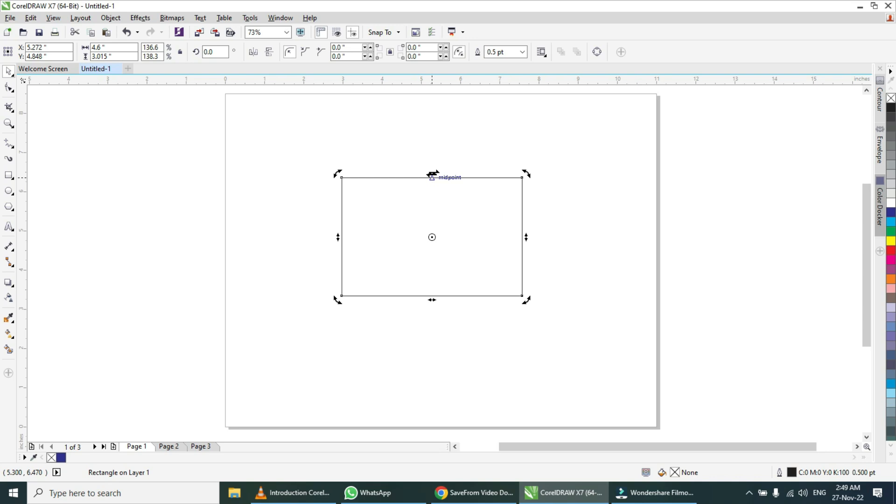
drag(431, 174, 473, 173)
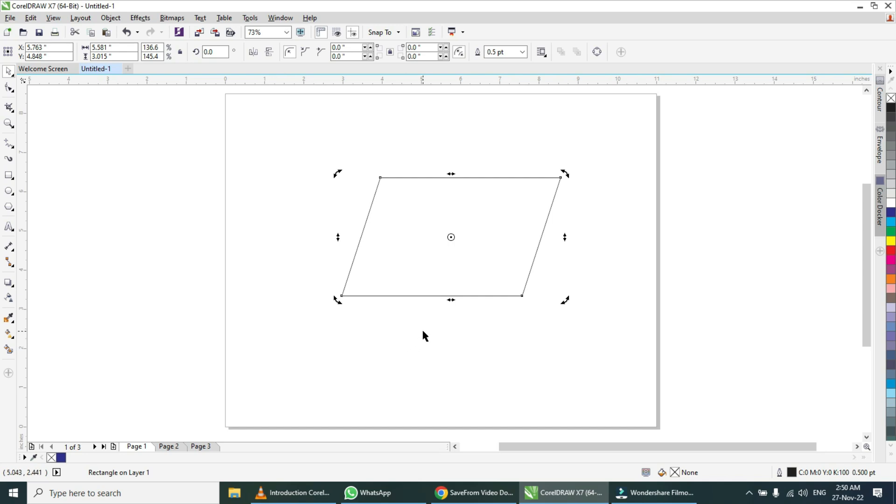
drag(453, 301, 422, 300)
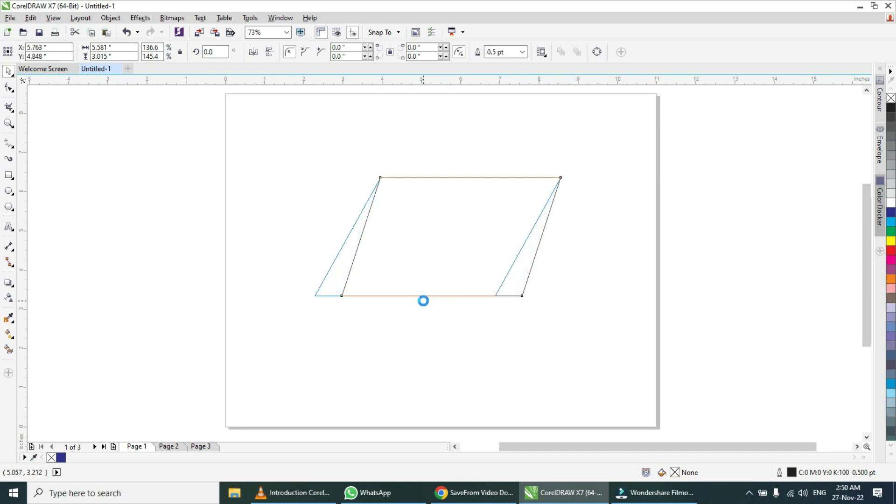
click(455, 332)
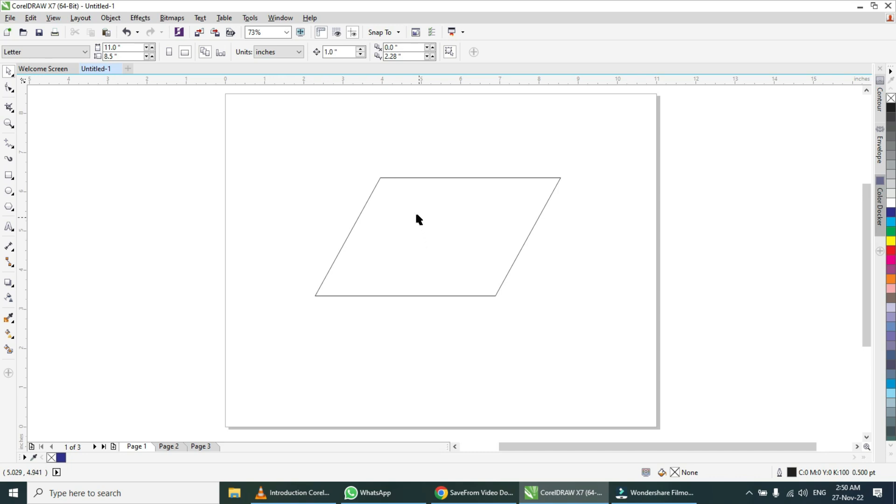
Skew the parallelogram's upper and lower edges back to a nearly upright rectangle about 4.62 inches wide.
click(442, 209)
click(444, 211)
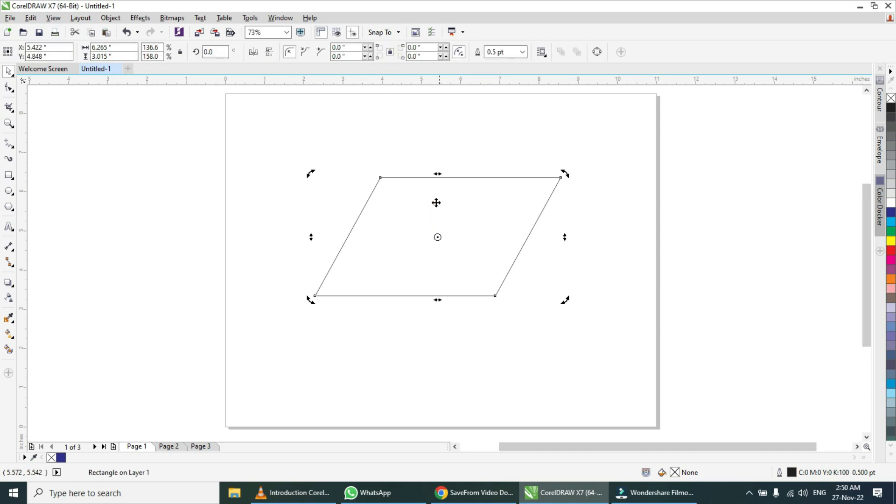
drag(437, 174, 380, 176)
drag(410, 300, 422, 311)
click(424, 319)
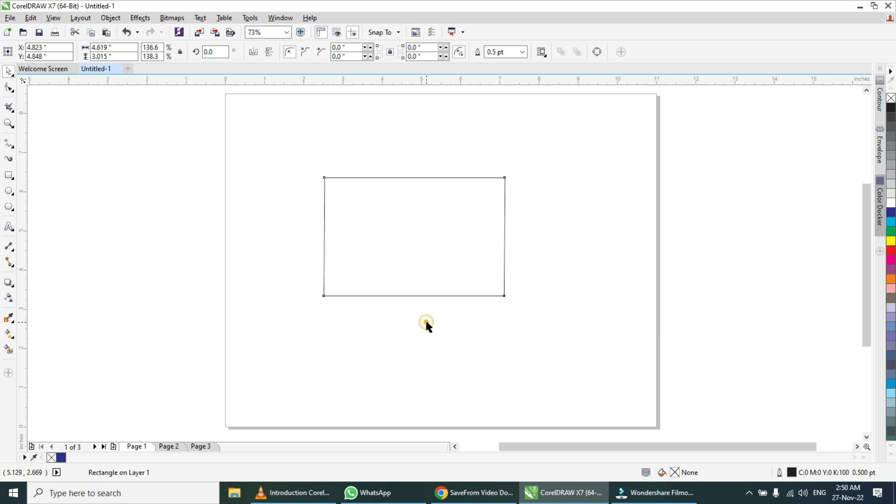
Rotate the rectangle freehand about its centre several times, ending at a rotation angle of about 183.6°.
click(480, 221)
click(459, 228)
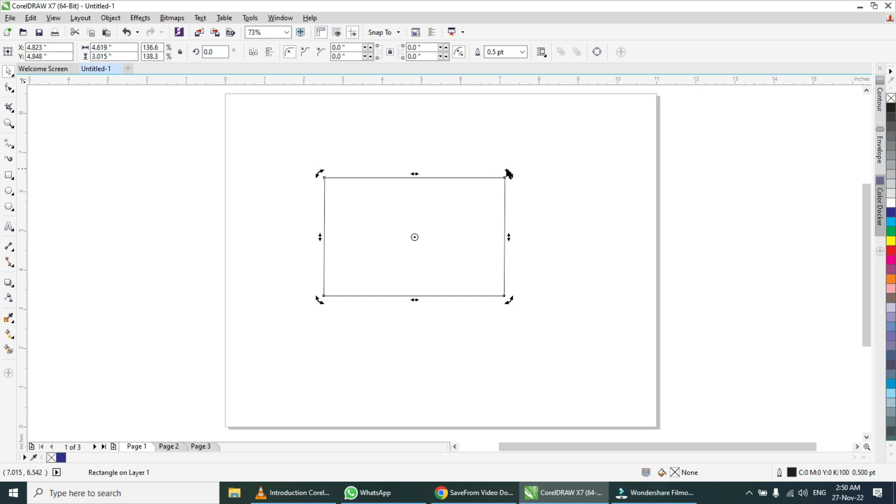
drag(509, 174, 503, 258)
drag(525, 132, 412, 280)
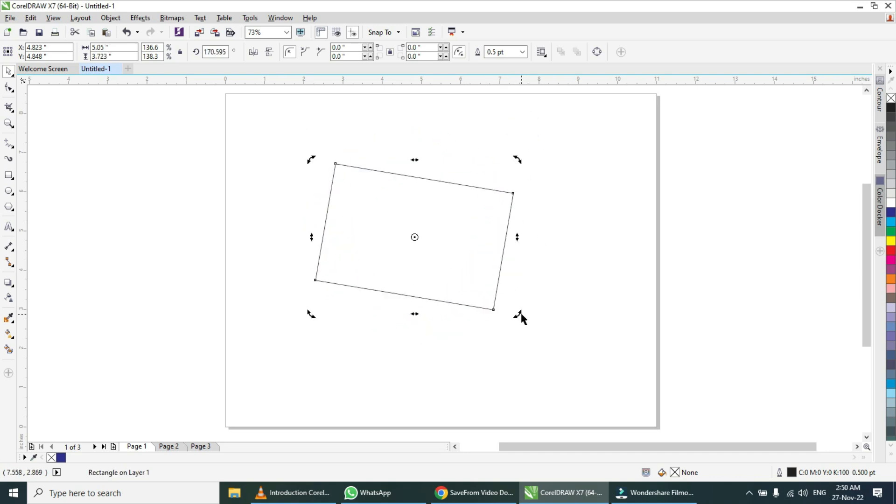
drag(517, 313, 351, 232)
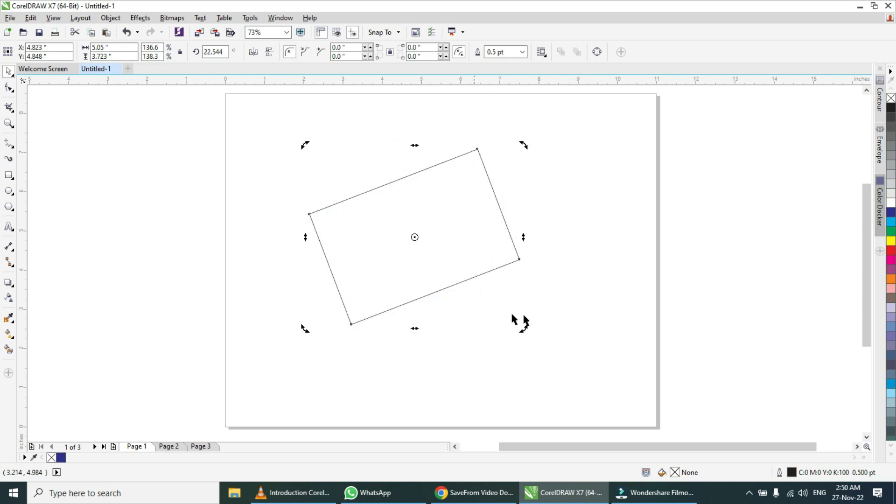
drag(521, 142, 400, 242)
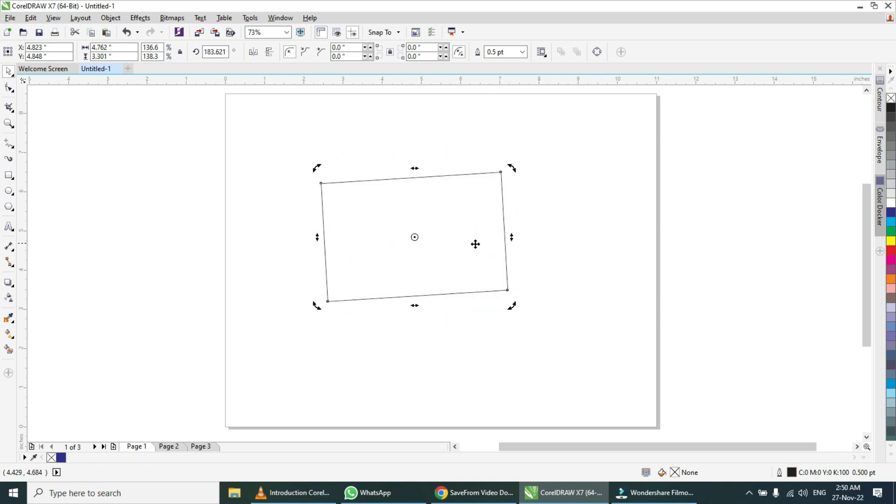
click(578, 252)
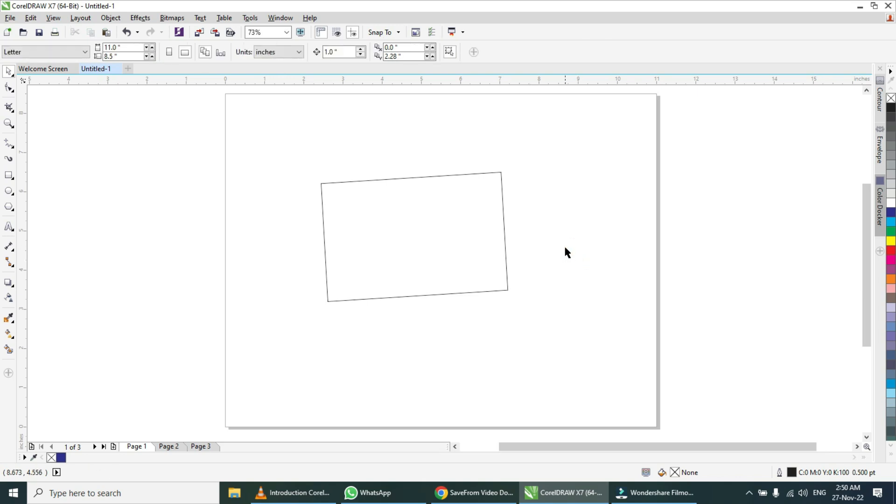
Shrink the rectangle slightly from a corner and rotate it freehand to about 276.8°.
click(456, 218)
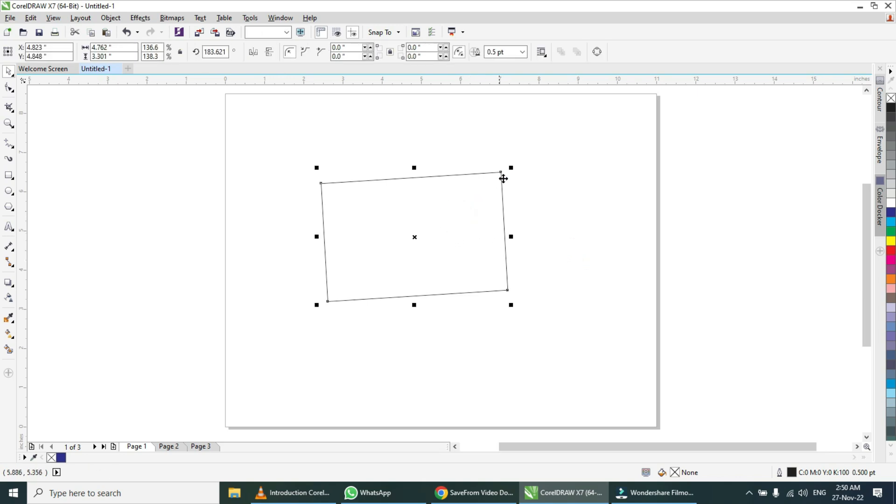
click(469, 193)
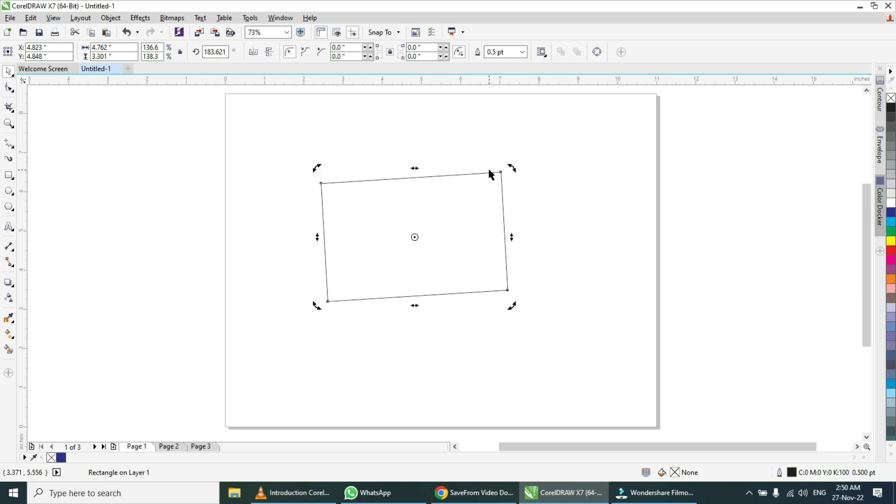
click(467, 207)
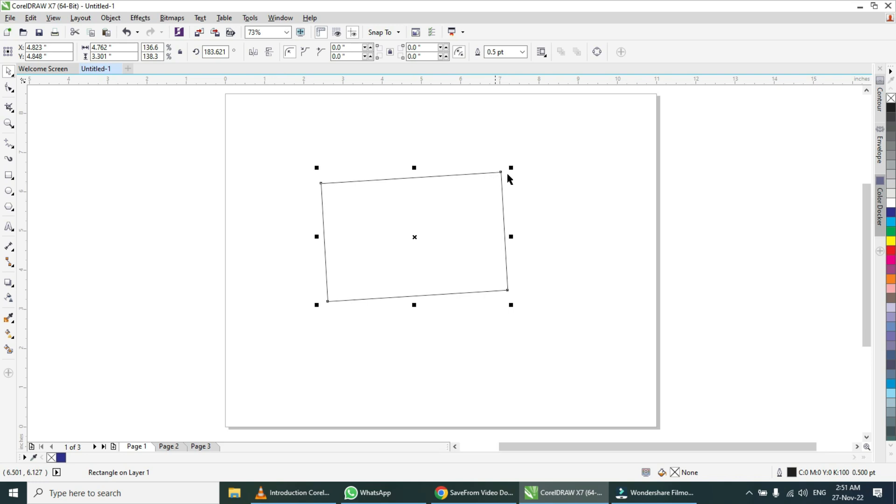
drag(513, 168, 383, 202)
click(452, 212)
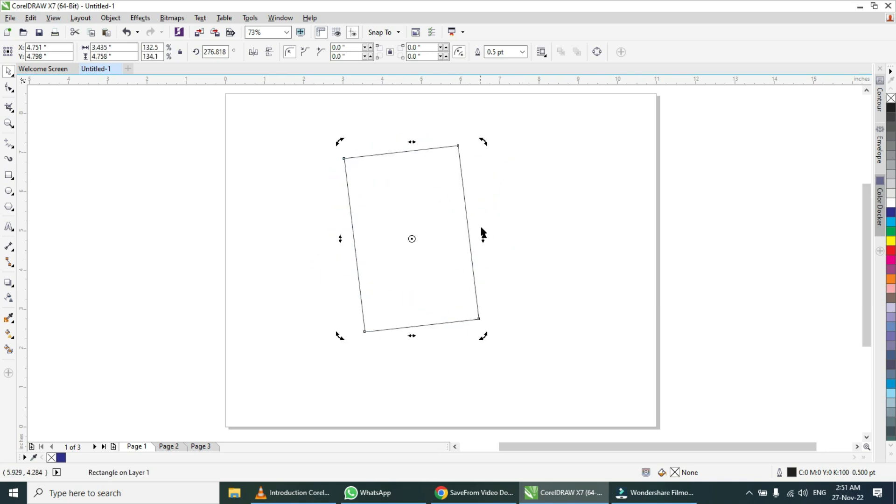
Skew the rectangle vertically and horizontally from its edges, ending nearly upright at about 2.86 × 4.62 inches.
drag(482, 238, 486, 283)
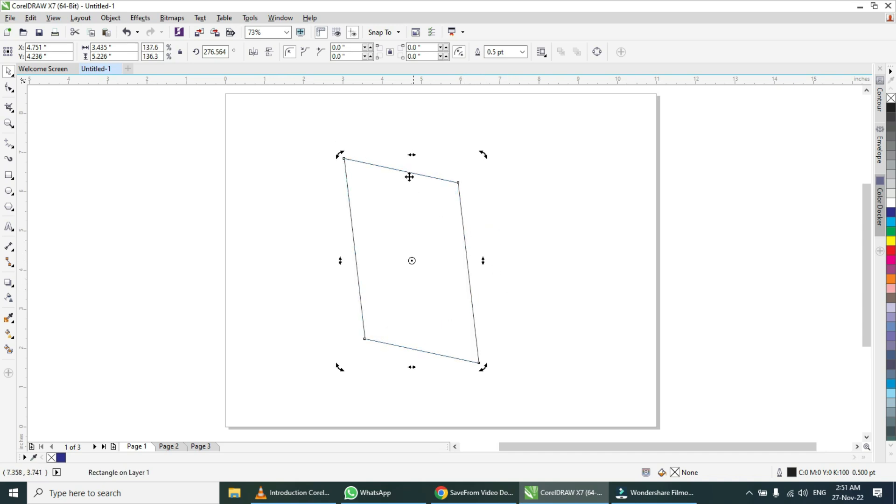
drag(413, 153, 534, 167)
drag(472, 155, 370, 160)
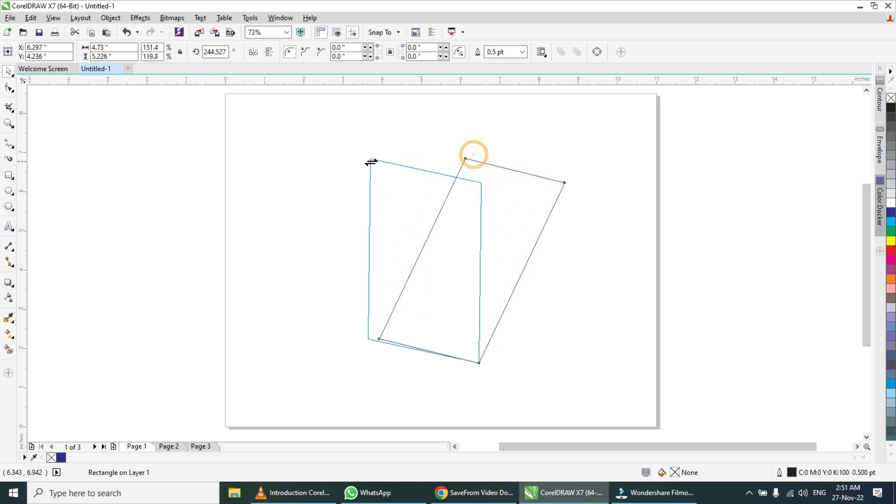
drag(360, 261, 362, 294)
click(534, 270)
Move the rectangle to about X 3.82, Y 4.99 inches and deselect it.
click(454, 257)
drag(438, 270, 438, 237)
click(405, 218)
click(480, 230)
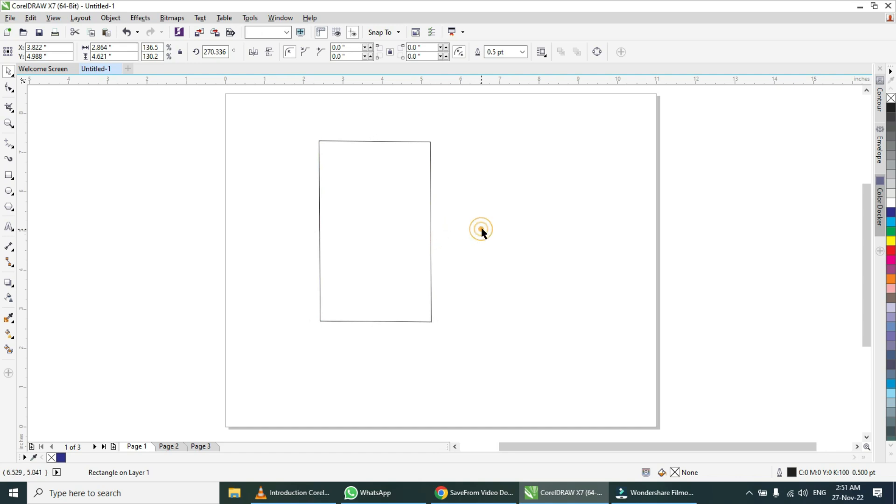
Rotate the upright rectangle about its centre to about 207.5° and undo the rotation.
click(368, 218)
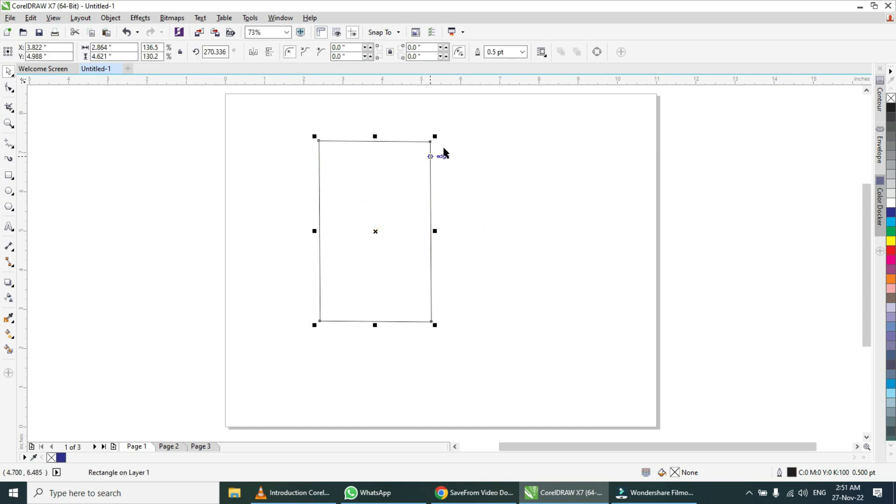
click(387, 182)
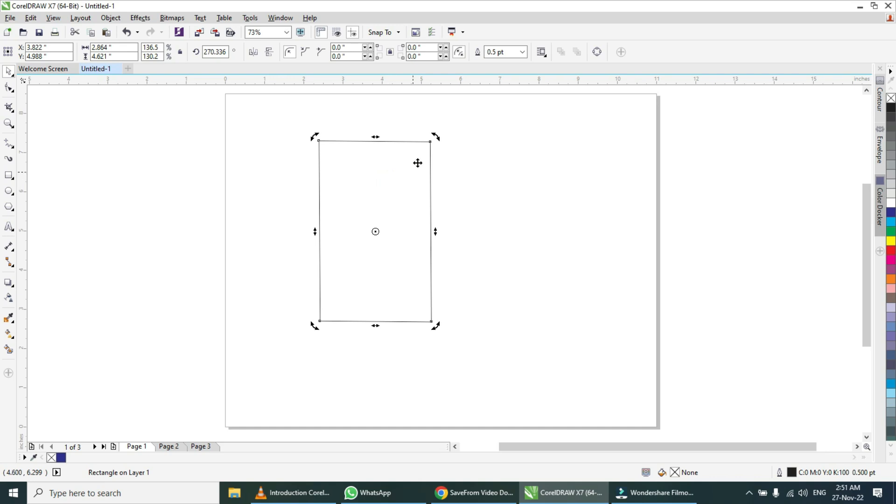
drag(435, 136, 448, 238)
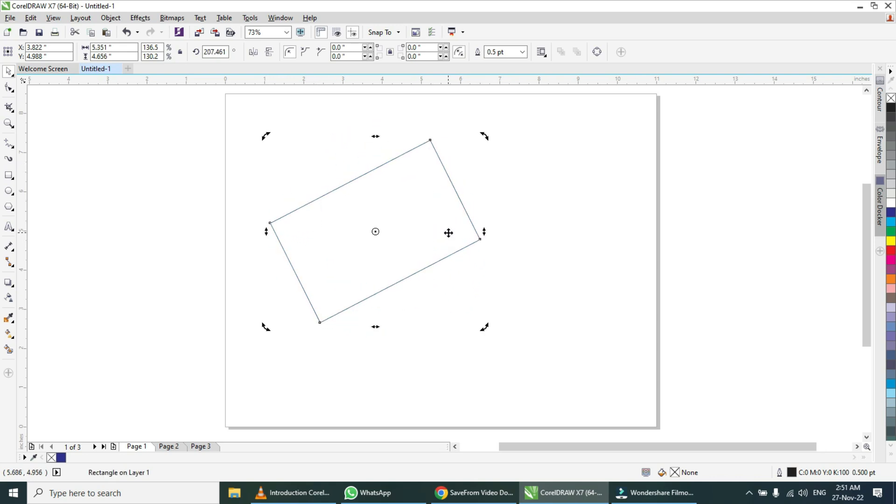
key(ctrl+z)
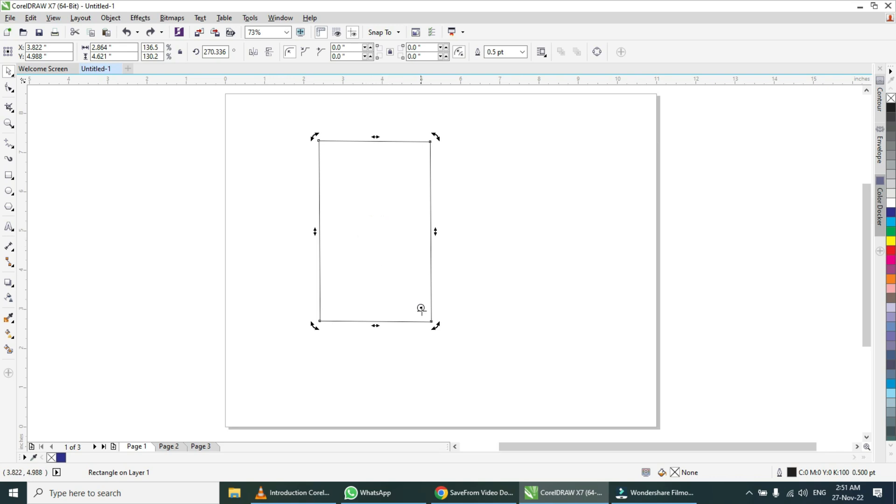
Place the rectangle's rotation centre on its lower-right corner and rotate the rectangle around that corner several times.
drag(432, 321, 431, 321)
drag(435, 137, 546, 365)
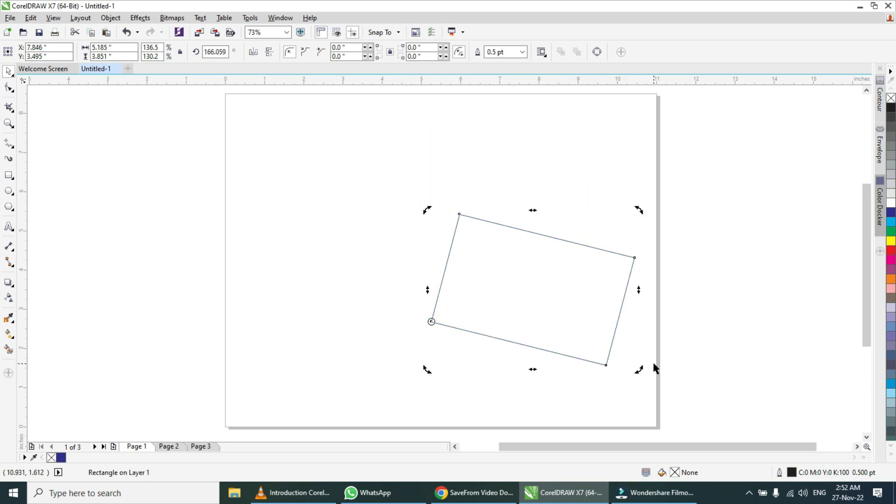
drag(639, 371, 346, 316)
drag(247, 304, 392, 203)
drag(436, 142, 551, 276)
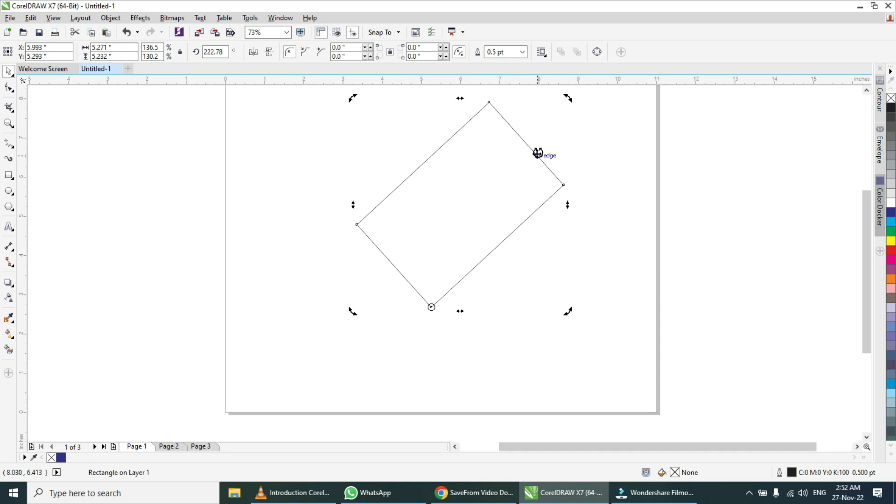
Undo the rotations made around the rectangle's corner.
key(ctrl+z)
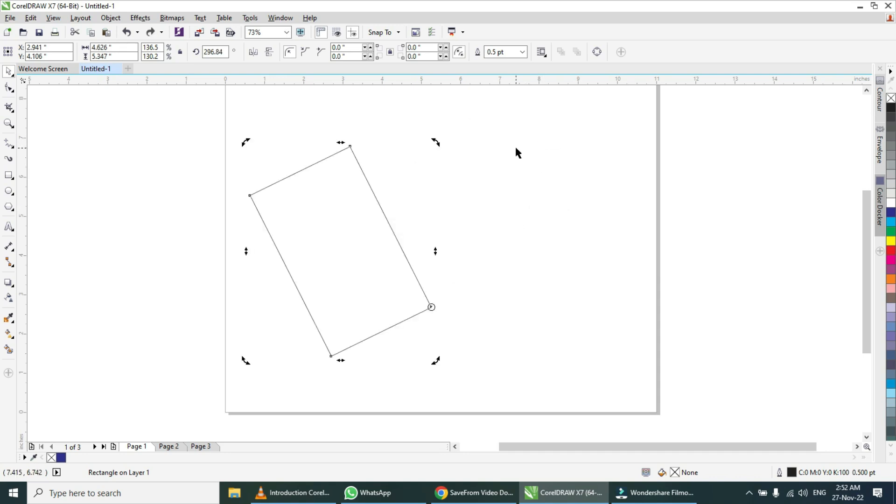
key(ctrl+z)
key(ctrl+z)
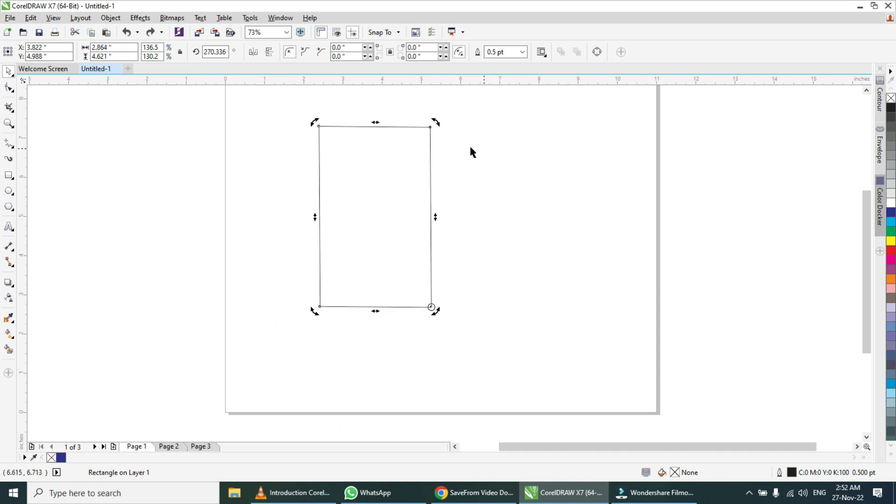
Move the rectangle to about X 1.92, Y 3.89 inches and shrink it about its centre to about 1.48 × 2.39 inches.
drag(405, 179, 333, 218)
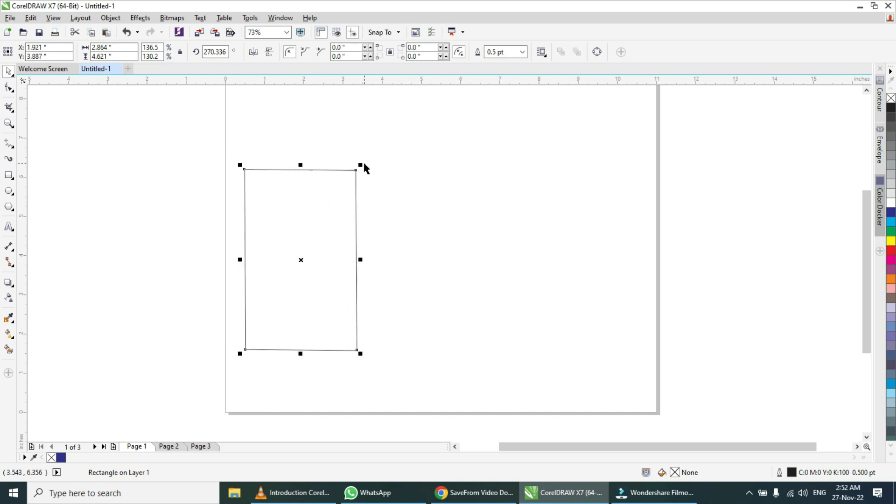
drag(362, 166, 333, 209)
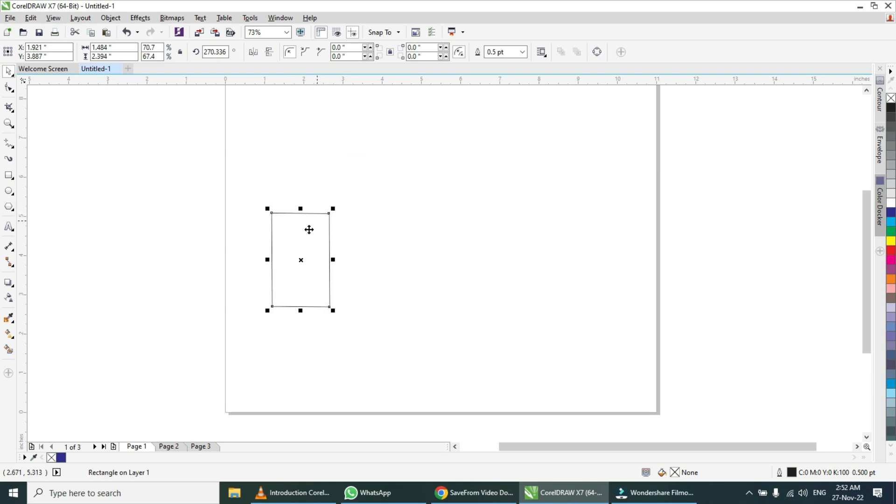
Make a copy of the small rectangle rotated clockwise about its centre to about 249°, keeping the original.
click(305, 238)
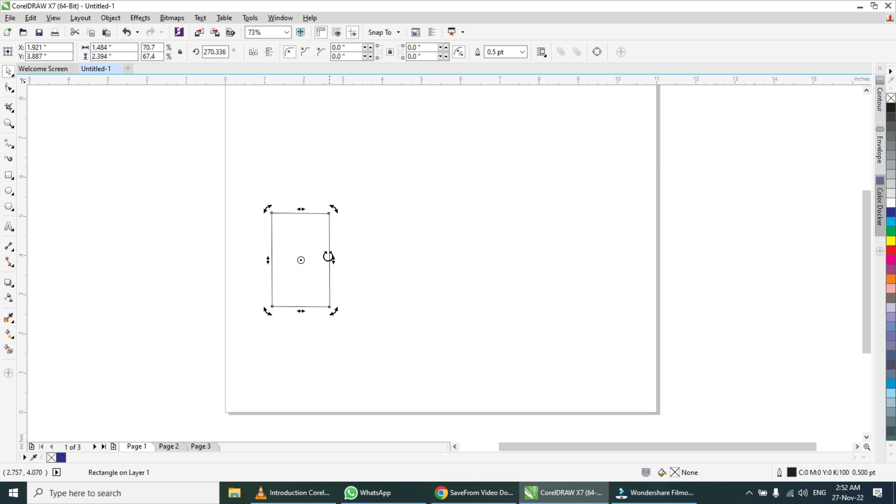
click(315, 236)
click(322, 228)
drag(336, 208, 352, 224)
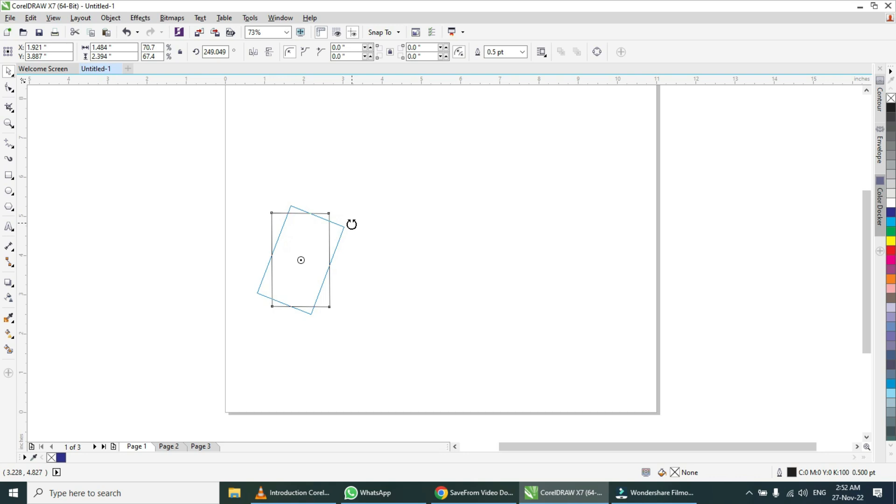
drag(352, 225, 352, 229)
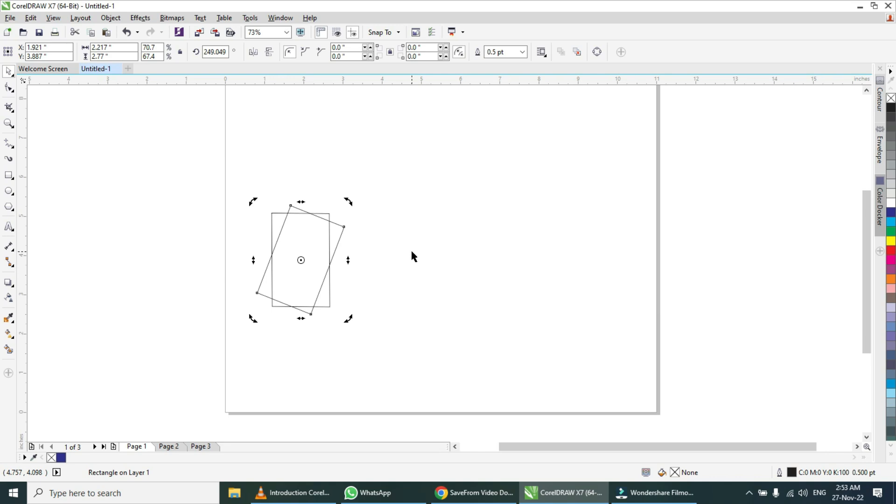
Repeat the rotated duplication five times to form a circular pattern of rectangles, and deselect it.
key(ctrl+r)
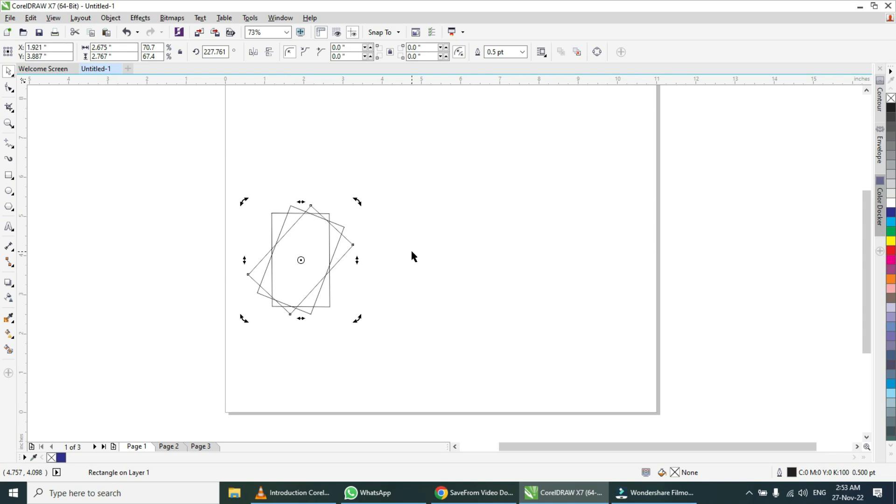
key(ctrl+r)
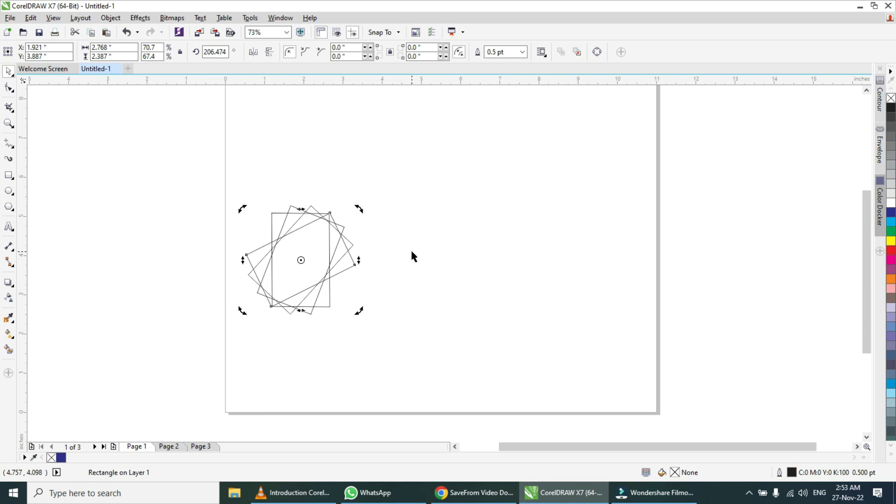
key(ctrl+r)
key(ctrl+r)
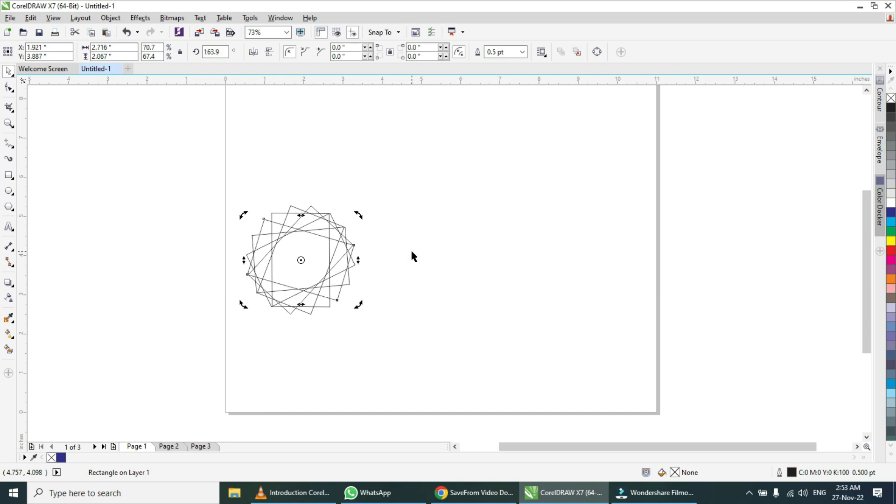
key(ctrl+r)
click(411, 252)
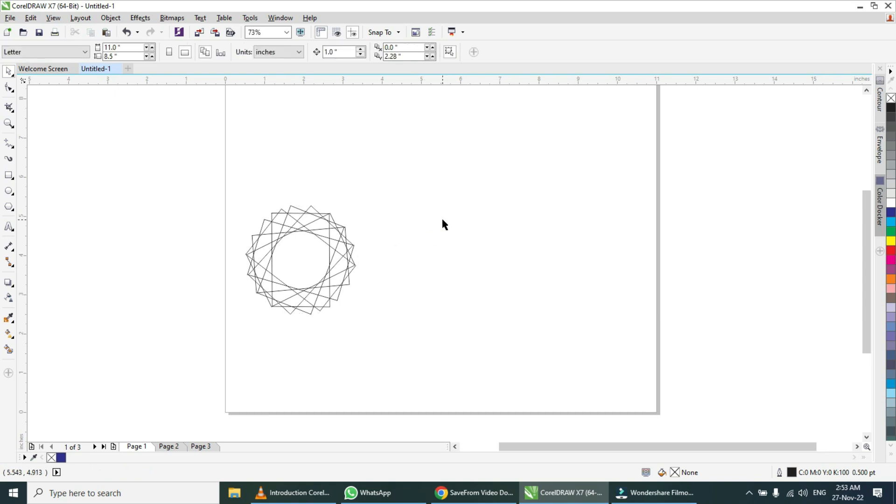
Undo the repeated rotated copies so that only the original small rectangle remains.
drag(214, 185, 368, 300)
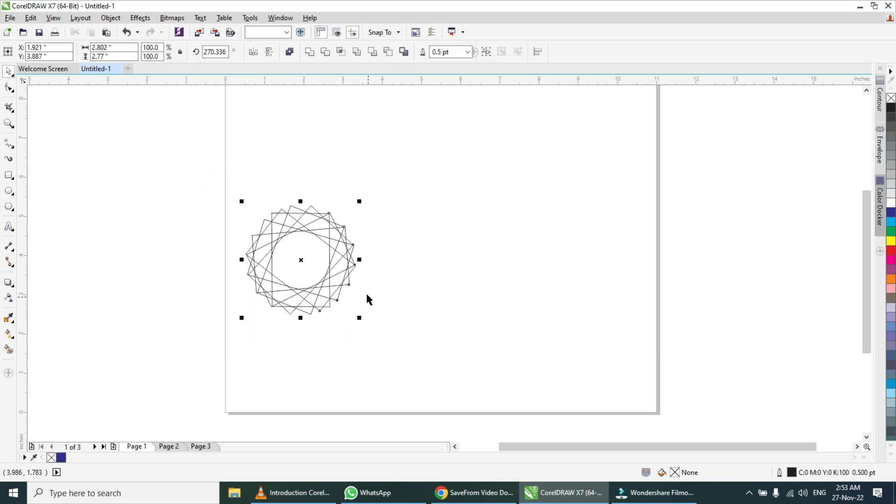
click(416, 256)
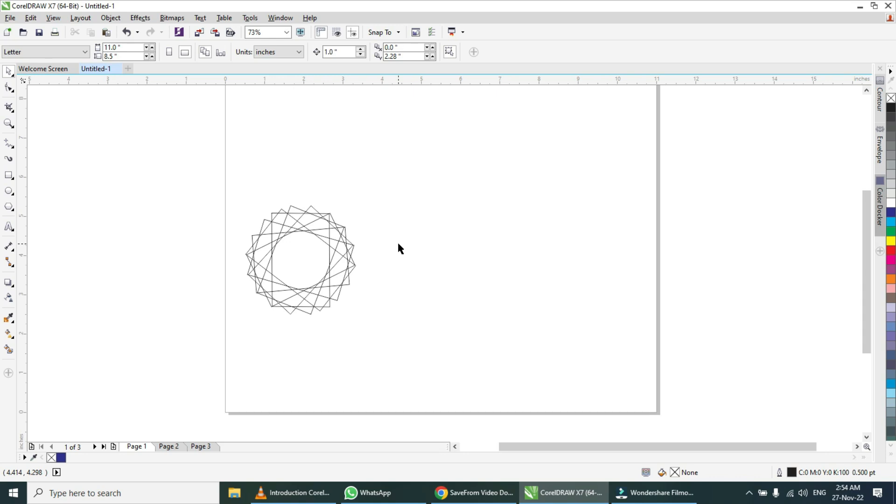
key(ctrl+z)
key(ctrl+z)
key(ctrl+z)
key(ctrl+z)
key(ctrl+z)
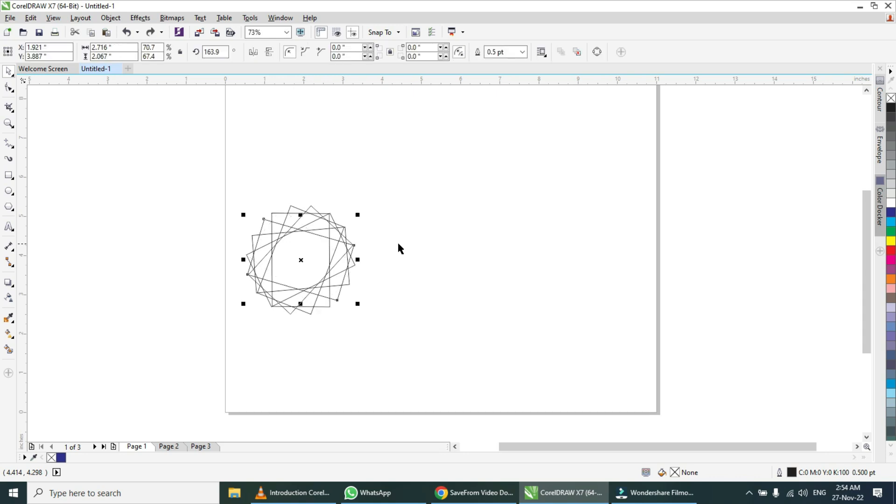
key(ctrl+z)
key(ctrl+z)
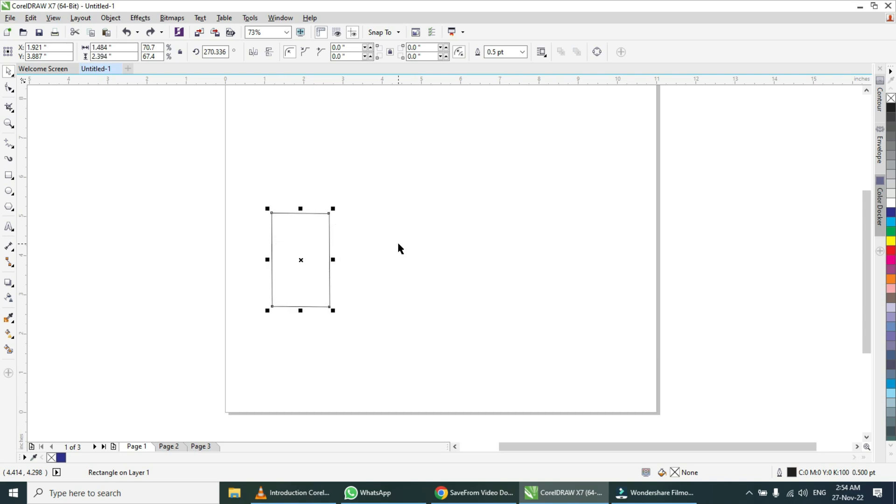
Move the rectangle's rotation centre to its lower-right corner and make a copy rotated clockwise around it to about 259.3°.
click(304, 256)
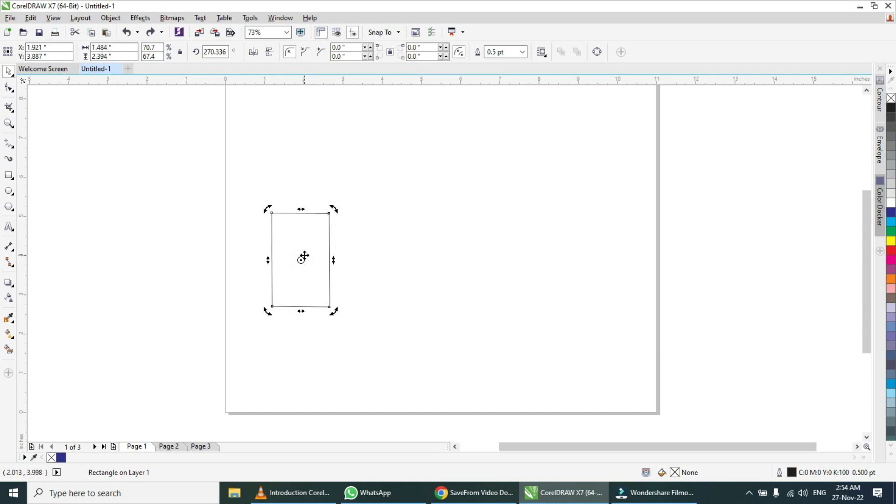
drag(302, 261, 329, 307)
drag(332, 209, 350, 217)
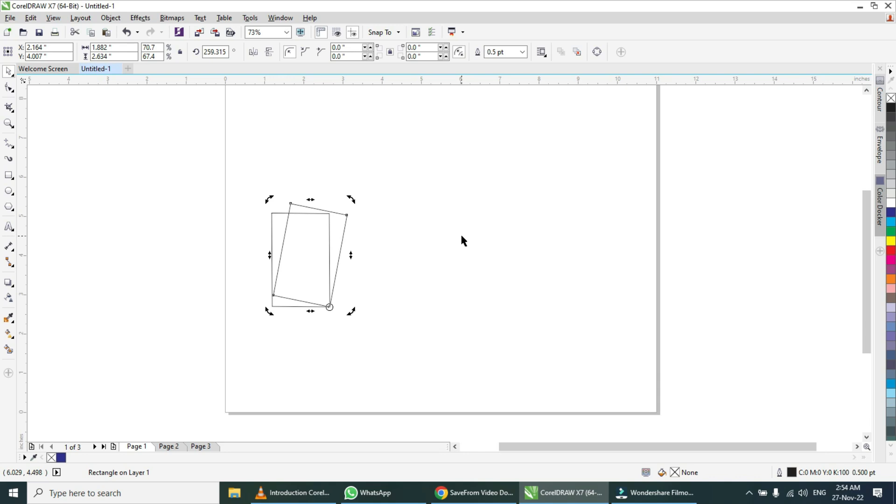
Repeat the rotated duplication until the rectangles form a full circle around the corner pivot, and deselect the pattern.
key(ctrl+r)
key(ctrl+r)
key(ctrl+r)
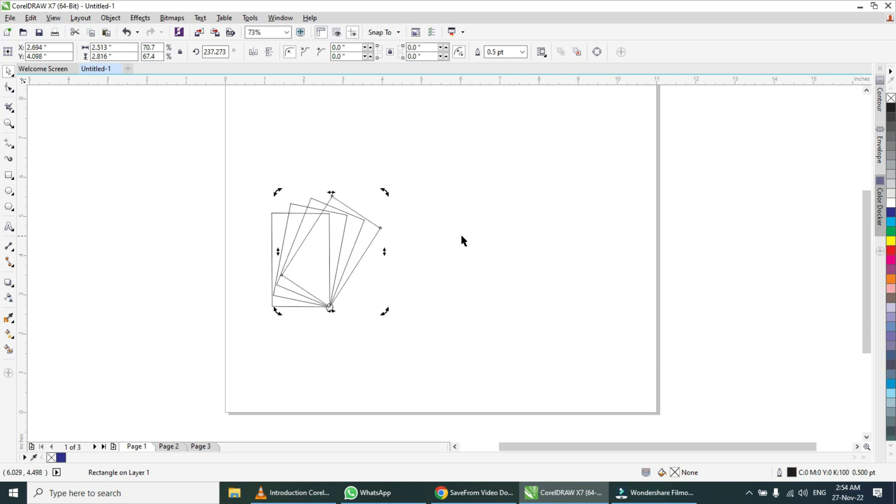
key(ctrl+r)
key(ctrl+r)
key(ctrl+r)
key(ctrl+r)
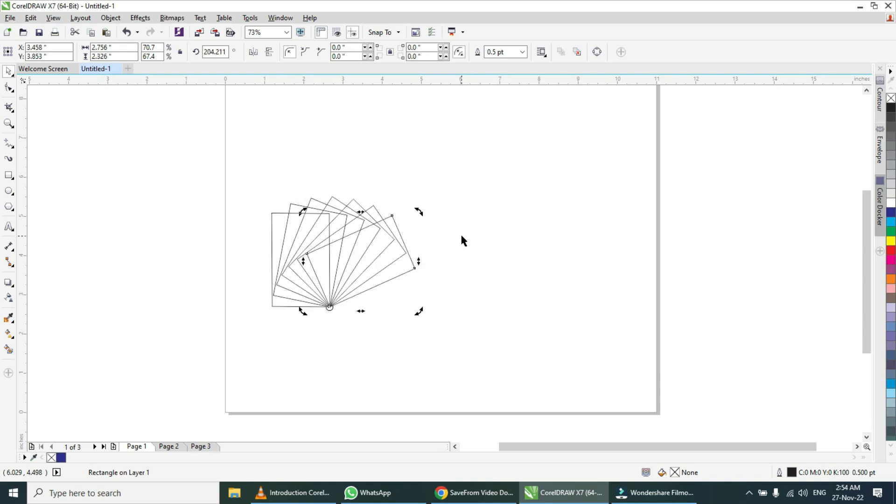
key(ctrl+r)
key(ctrl+r)
key(ctrl+r)
key(ctrl+r)
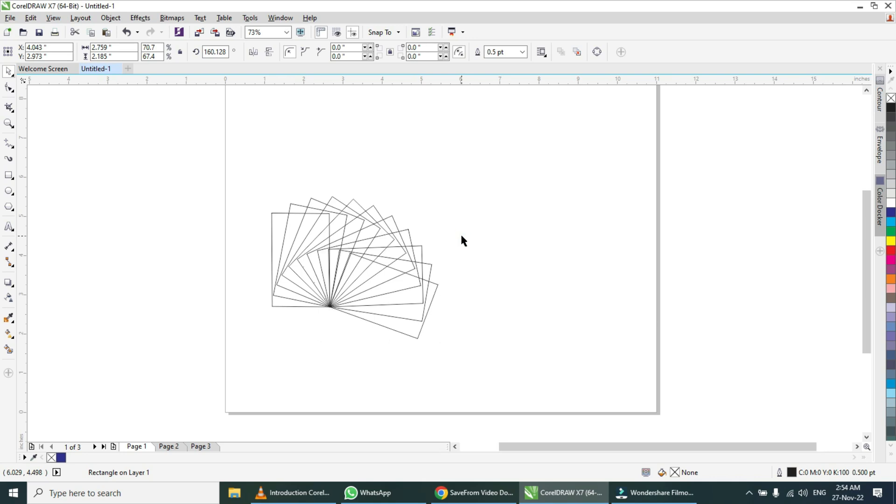
key(ctrl+r)
key(ctrl+r)
key(ctrl+r)
key(ctrl+r)
key(ctrl+r)
key(ctrl+r)
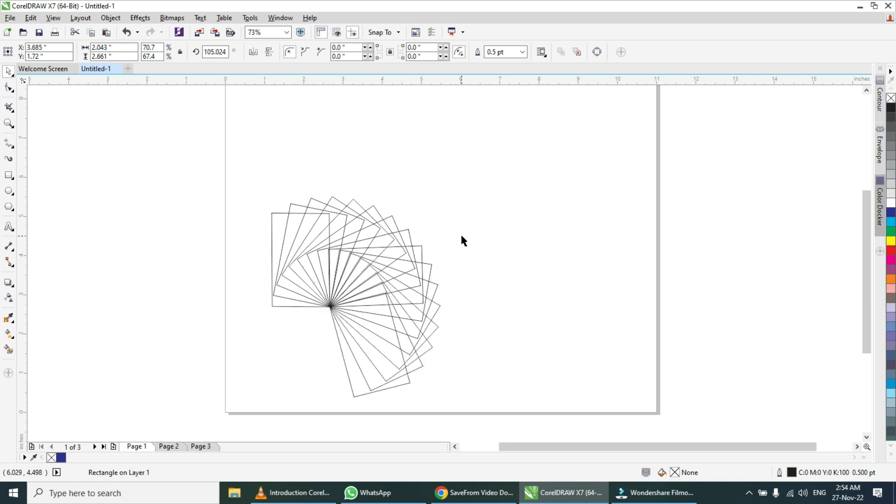
key(ctrl+r)
key(ctrl+r)
key(ctrl+r)
key(ctrl+r)
key(ctrl+r)
key(ctrl+r)
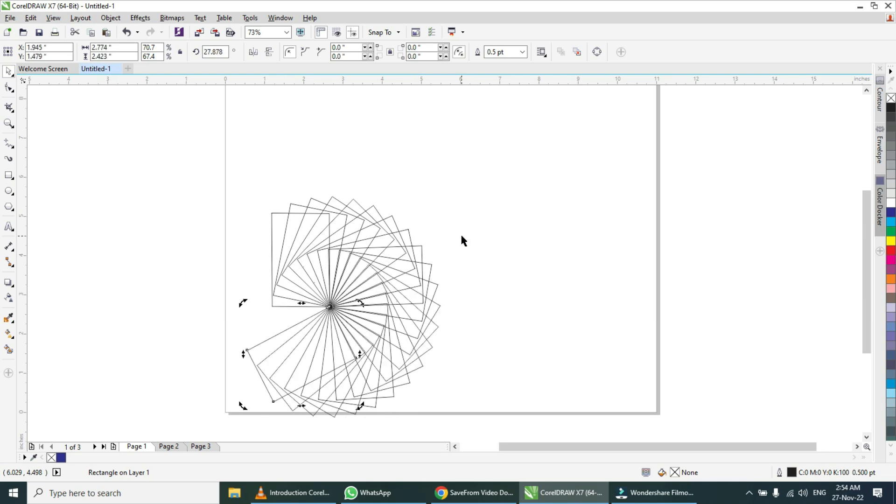
key(ctrl+r)
key(ctrl+r)
key(ctrl+r)
key(ctrl+r)
key(ctrl+r)
key(ctrl+r)
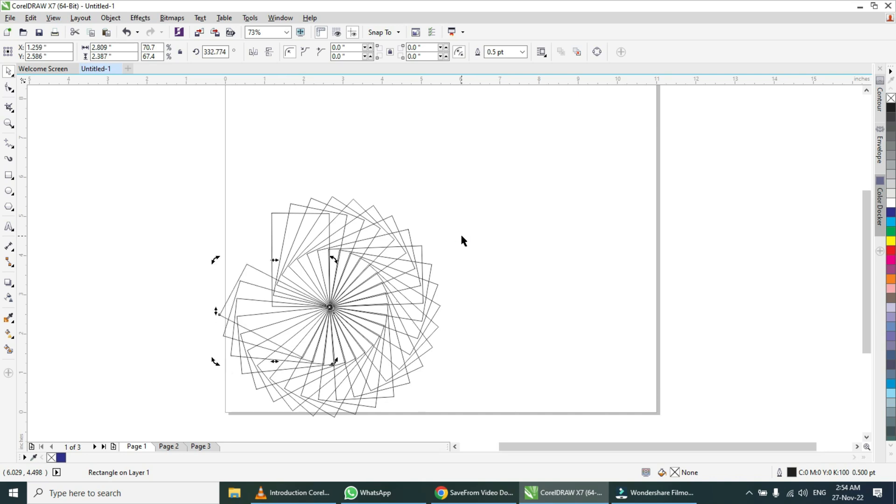
key(ctrl+r)
key(ctrl+r)
key(ctrl+r)
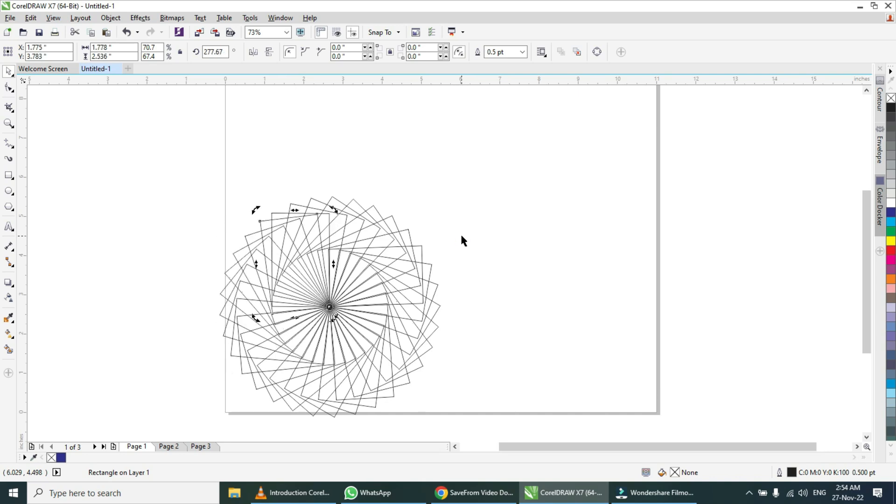
click(464, 235)
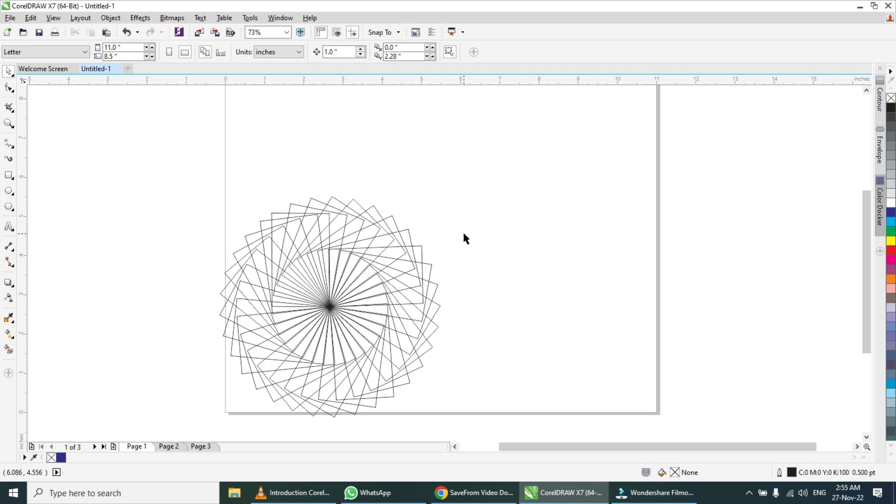
Select the whole circular rectangle pattern and delete it.
mouse_move(166, 178)
mouse_down()
mouse_move(461, 423)
mouse_move(450, 396)
mouse_up()
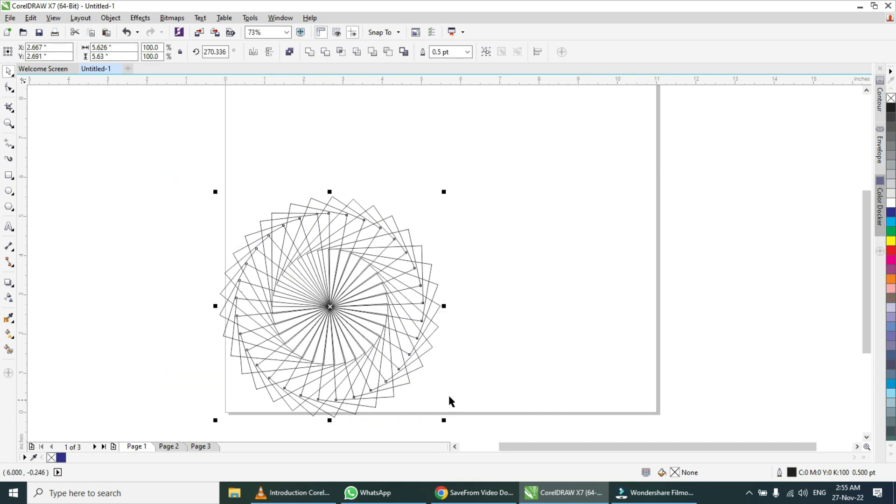
key(Delete)
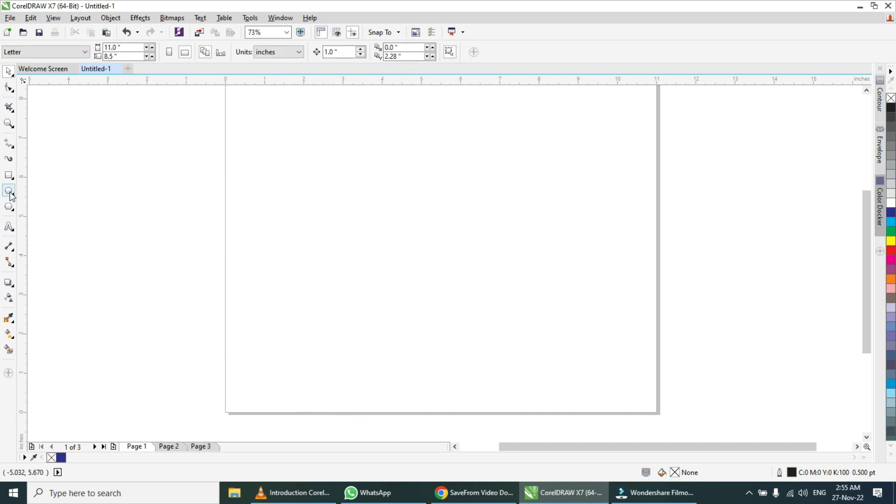
Draw a circle about 3.26 inches in diameter from its centre and move it to about X 5.0, Y 4.51 inches.
click(9, 191)
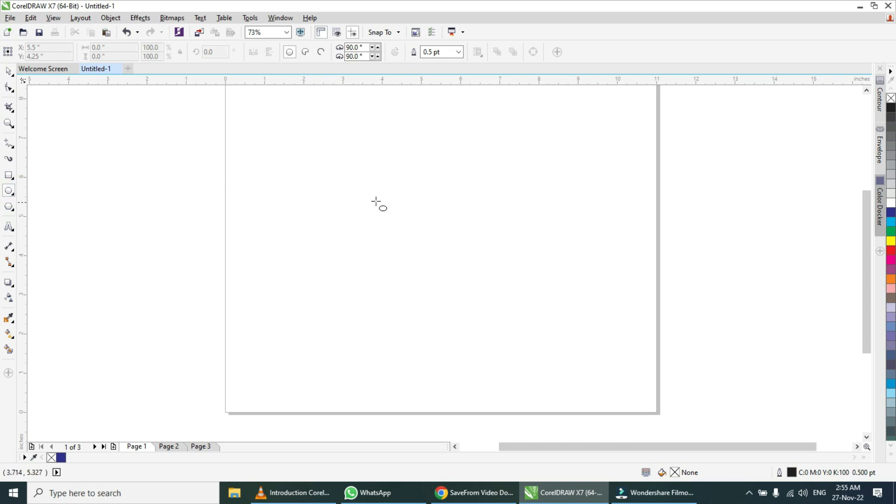
drag(359, 196, 410, 259)
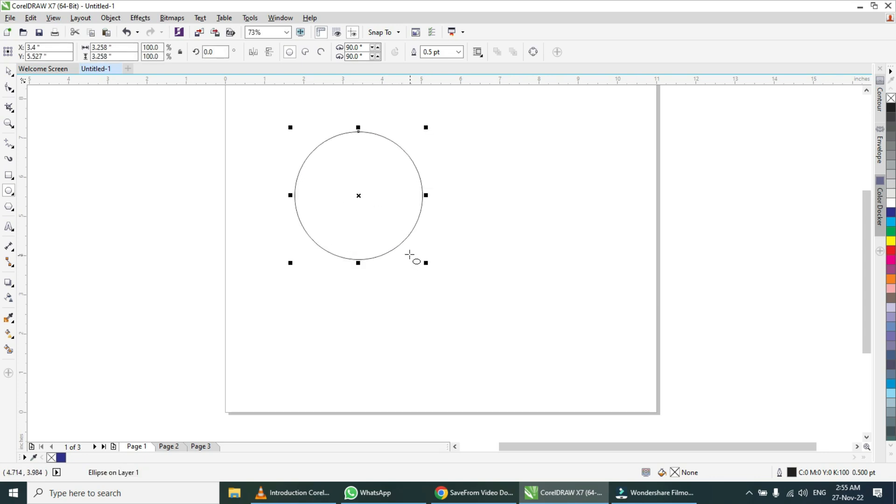
key(space)
drag(365, 199, 426, 237)
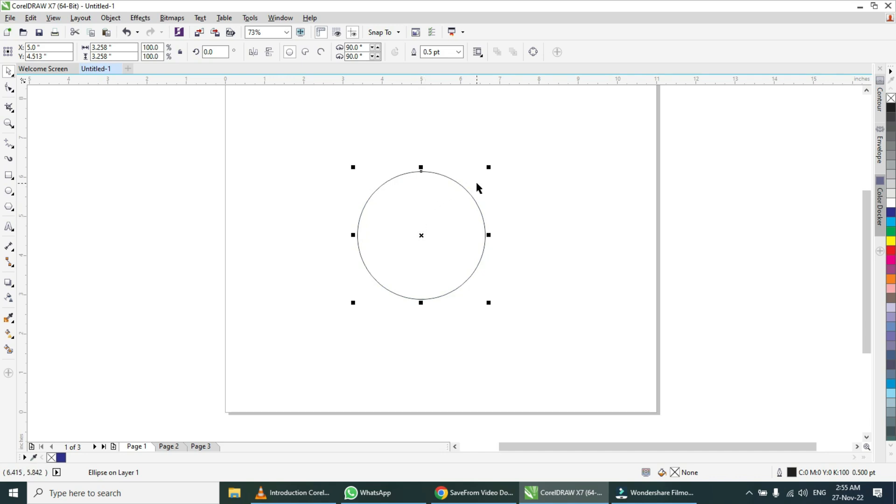
Rotate the circle about its centre to about 85.7°, then deselect and reselect it.
click(431, 229)
drag(490, 168, 378, 189)
click(564, 200)
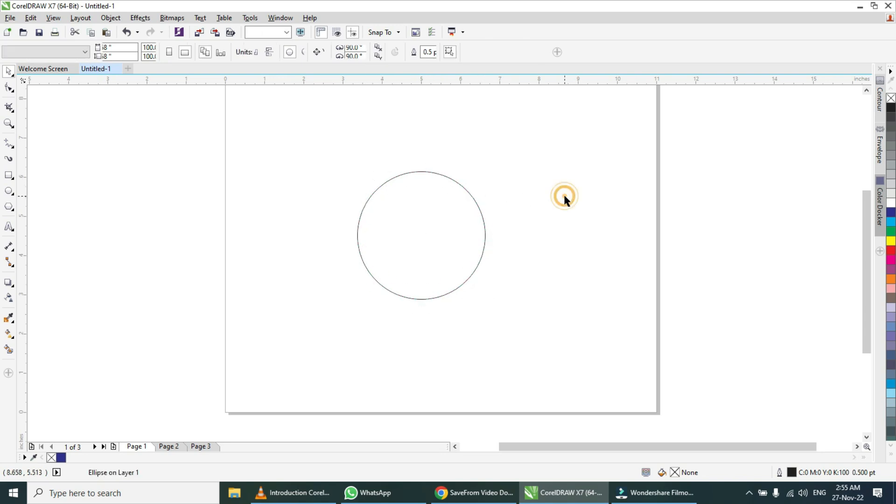
click(438, 205)
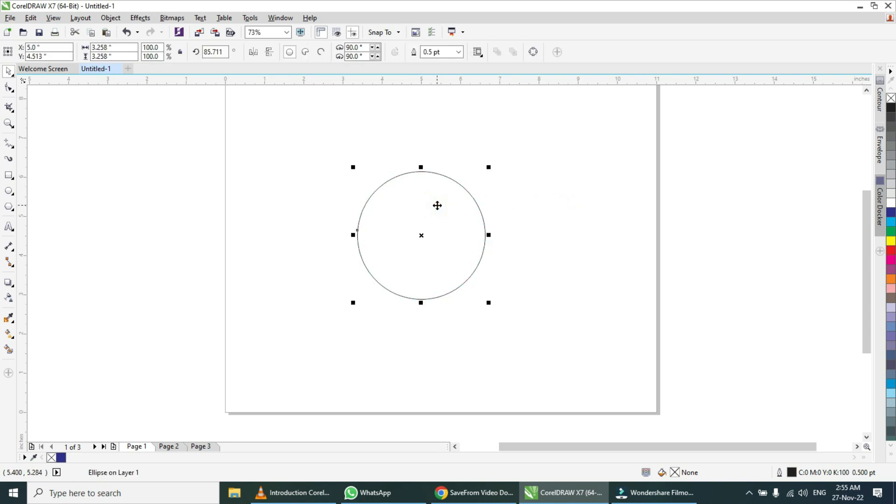
Skew the circle horizontally into a slanted ellipse about 4.24 inches wide and move it to about X 5.33, Y 4.87 inches.
click(420, 226)
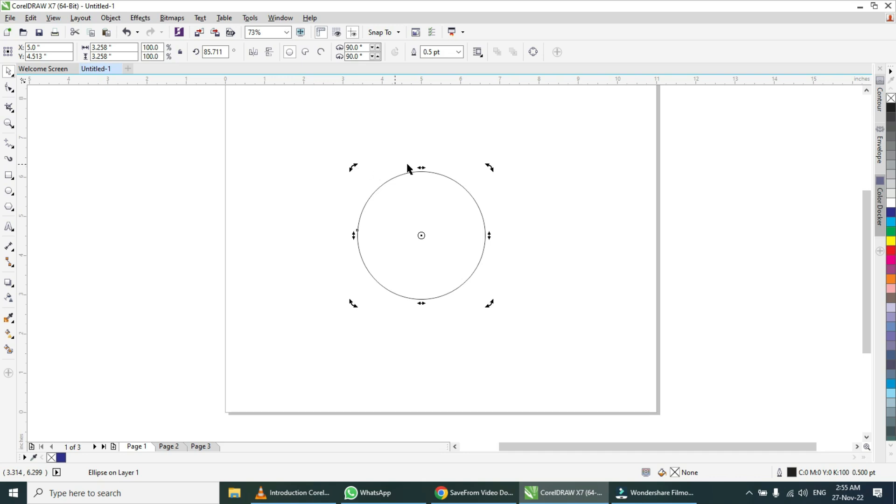
drag(420, 167, 530, 178)
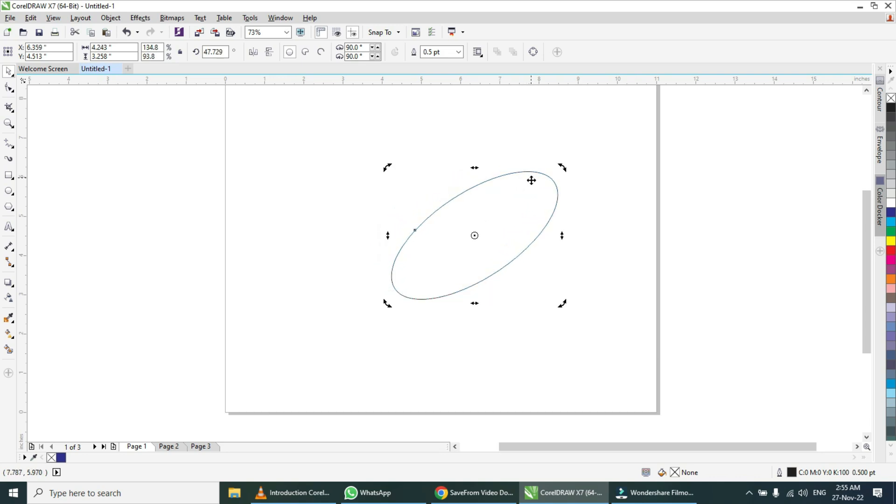
drag(506, 237, 451, 219)
click(443, 211)
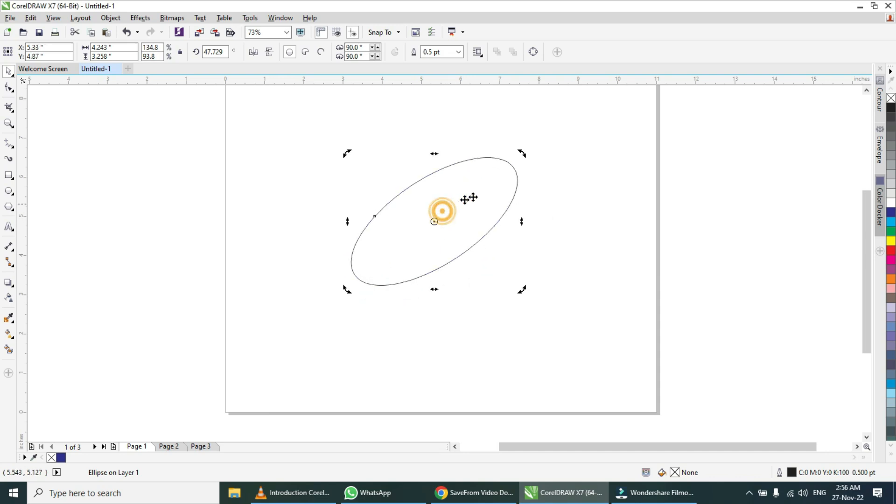
Rotate the ellipse clockwise about its centre to about 326.9° and add a copy rotated to about 306.9°.
drag(524, 156, 530, 240)
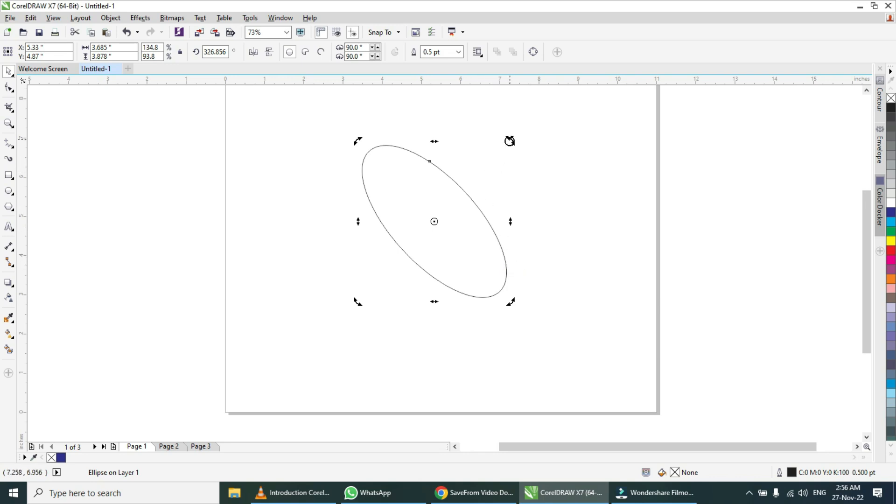
drag(510, 141, 551, 170)
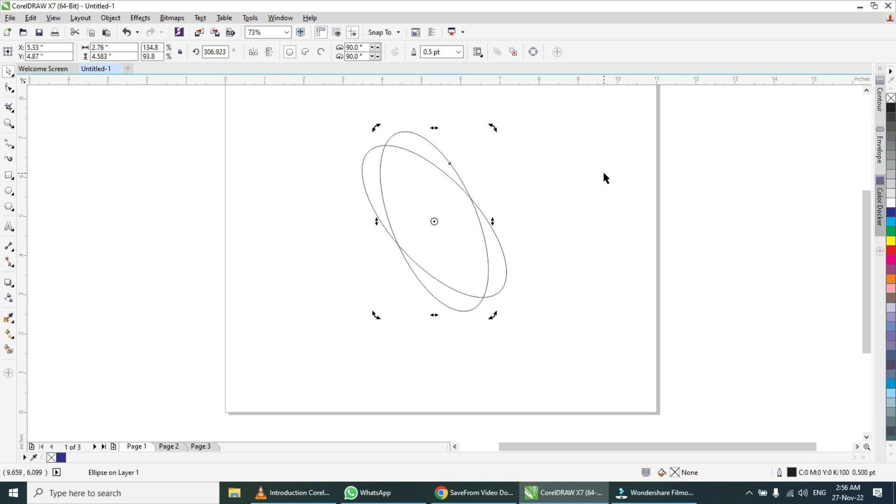
Repeat the rotated ellipse duplication seven times to complete a circular flower pattern, and deselect it.
key(ctrl+r)
key(ctrl+r)
key(ctrl+r)
key(ctrl+r)
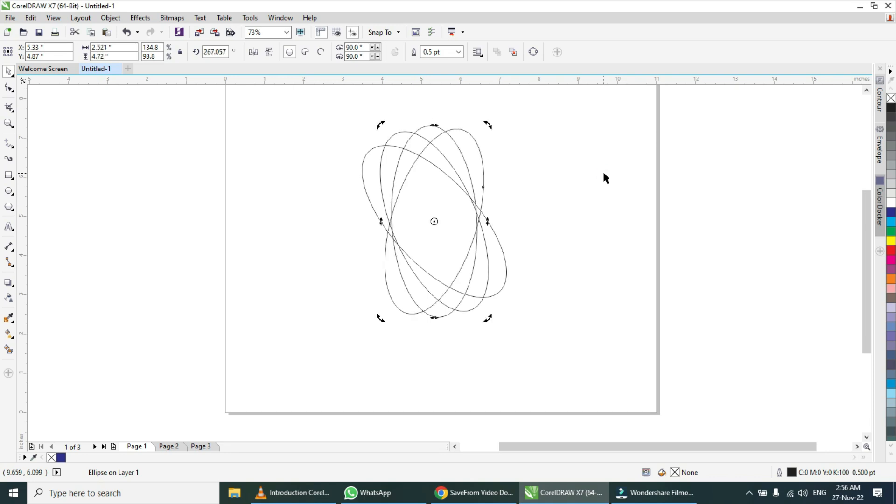
key(ctrl+r)
key(ctrl+r)
key(ctrl+r)
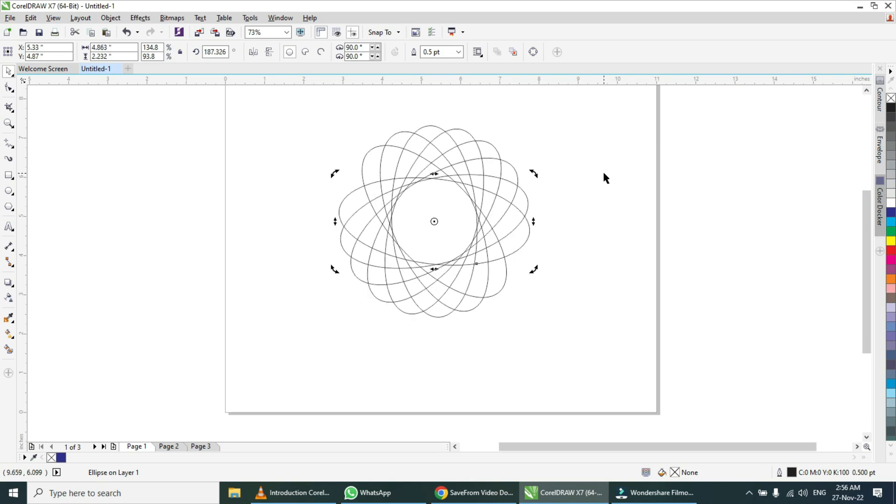
click(605, 178)
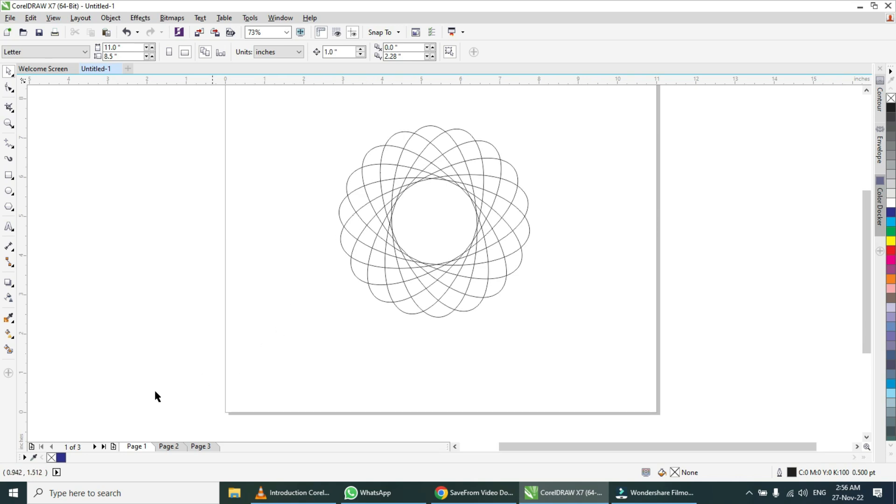
Fill the nearly vertical ellipse with dark blue and the nearly horizontal ellipse with yellow.
click(422, 126)
click(62, 458)
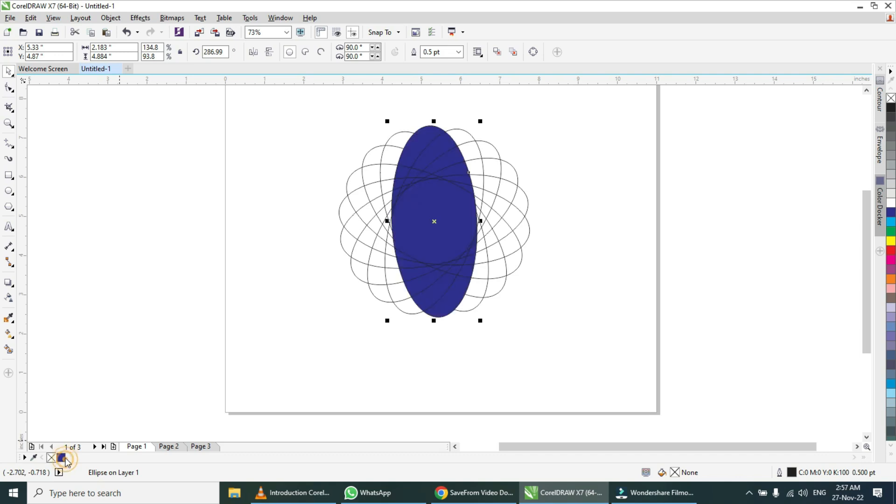
click(524, 214)
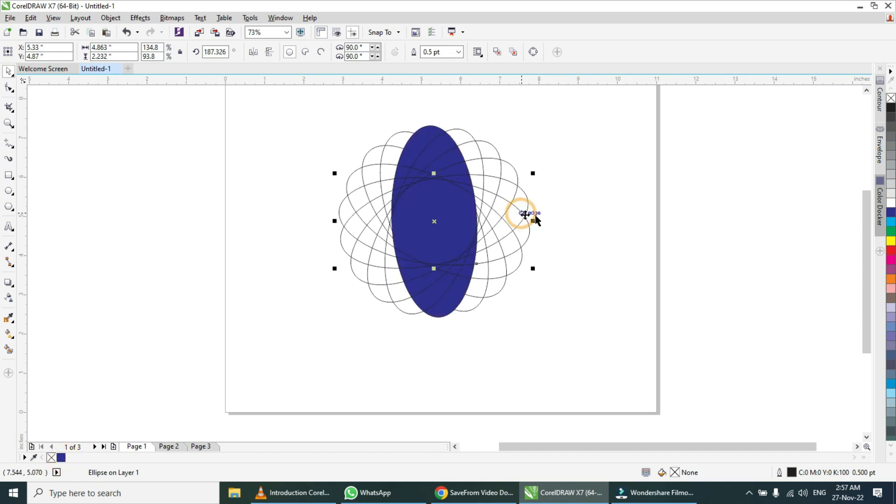
click(891, 241)
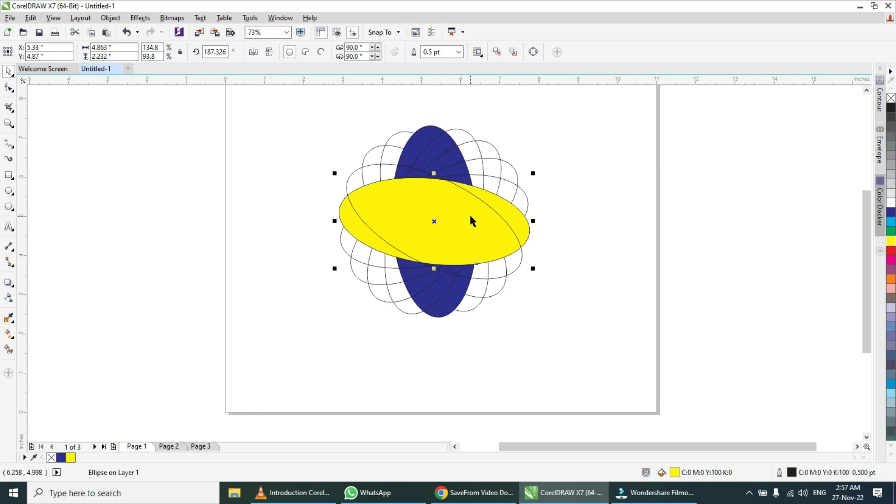
Undo the blue and yellow fills and deselect the ellipse.
key(ctrl+z)
key(ctrl+z)
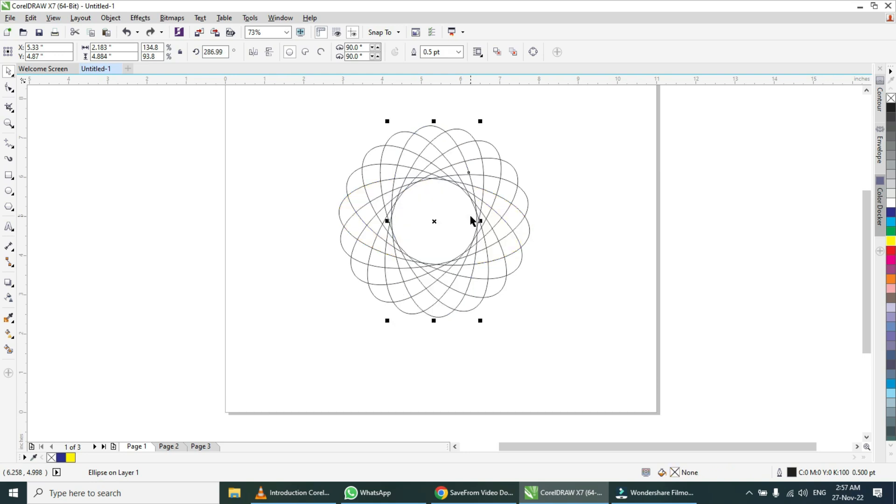
click(586, 253)
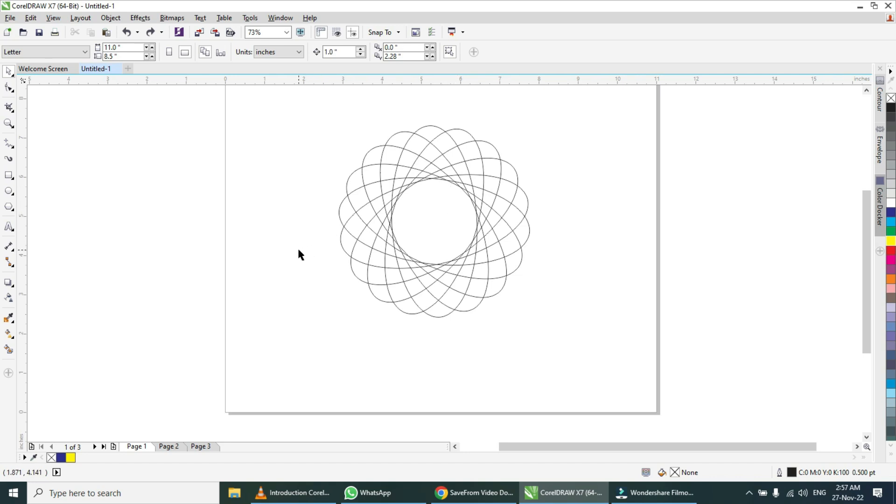
Undo the repeated ellipse duplications until only the original tilted ellipse remains.
key(ctrl+z)
key(ctrl+z)
key(ctrl+z)
key(ctrl+z)
key(ctrl+z)
key(ctrl+z)
key(ctrl+z)
key(ctrl+z)
key(ctrl+z)
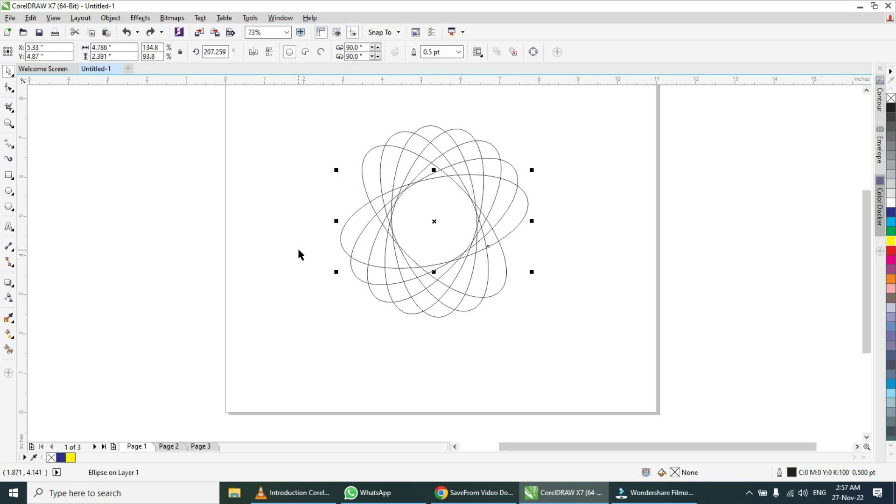
key(ctrl+z)
key(ctrl+z)
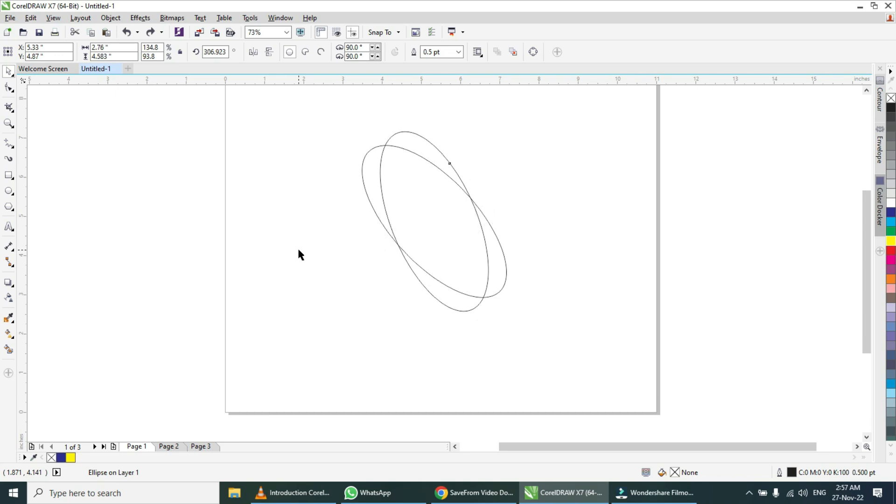
Move the ellipse's rotation centre to its lower-right end and add a copy rotated clockwise about it to about 288.3°.
click(435, 221)
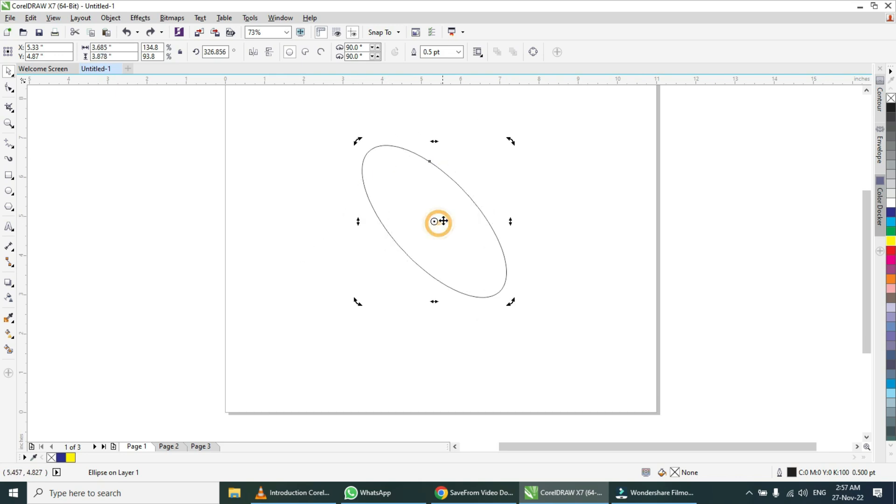
drag(434, 222, 500, 291)
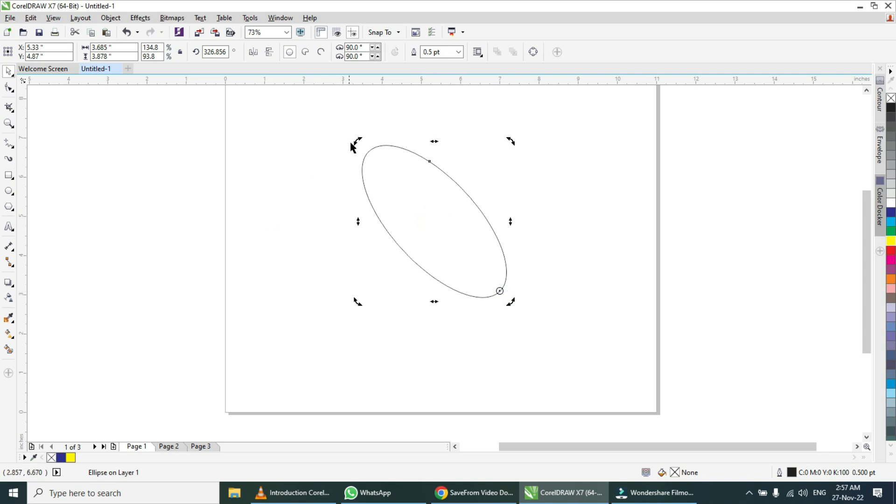
drag(358, 140, 485, 113)
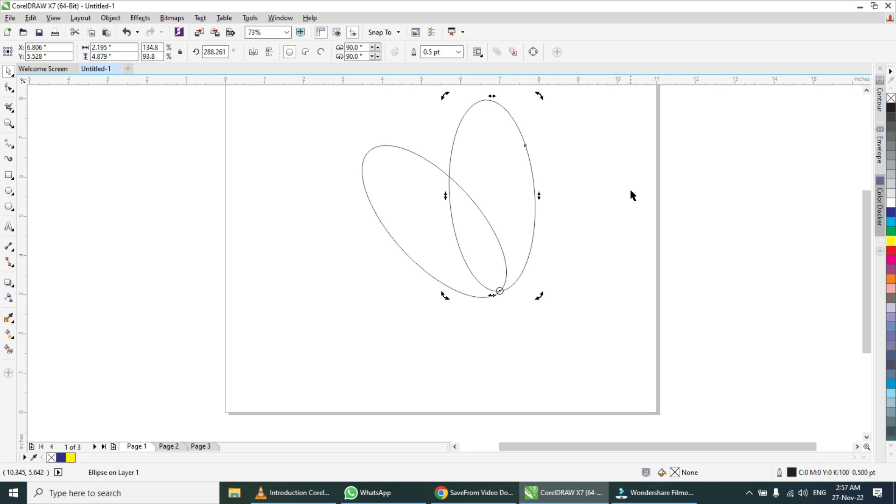
Repeat the rotated duplication seven times to complete a nine-petal flower around the shared point, and deselect it.
key(ctrl+r)
key(ctrl+r)
key(ctrl+r)
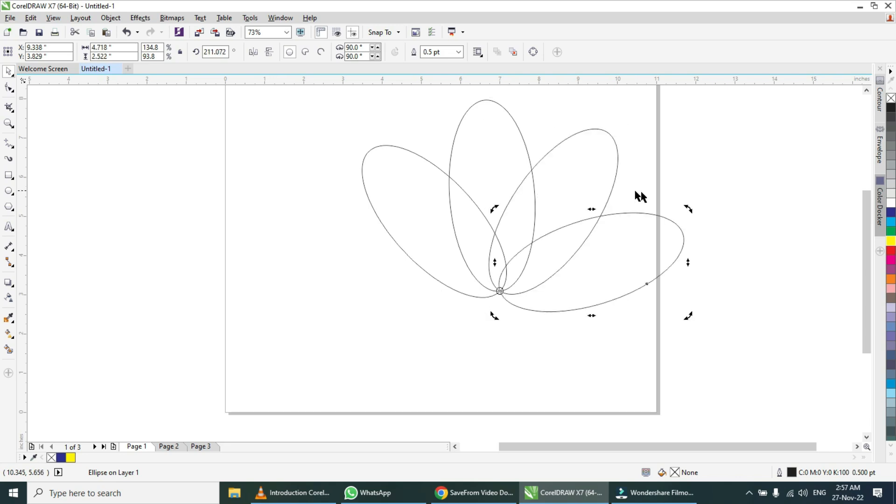
key(ctrl+r)
key(ctrl+r)
key(ctrl+r)
key(ctrl+r)
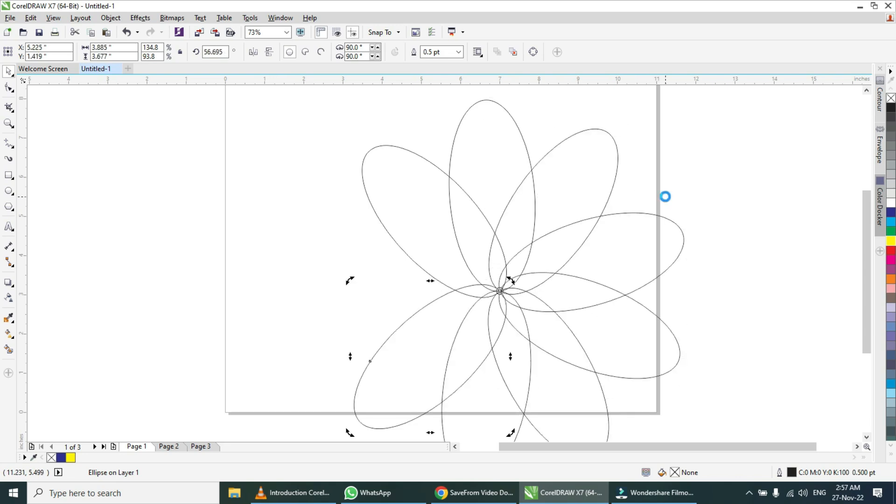
click(693, 184)
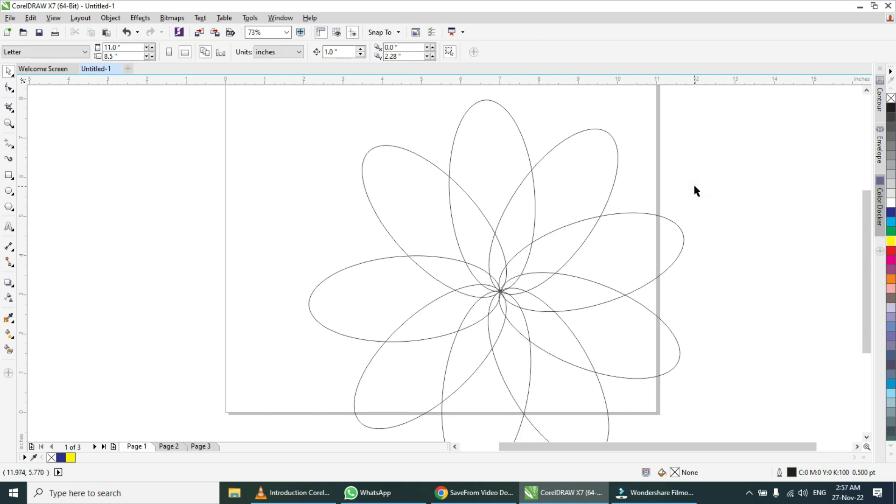
Scale all the petals together to about 6.65 × 6.75 inches, move the flower to the middle of the page and deselect it.
key(ctrl+a)
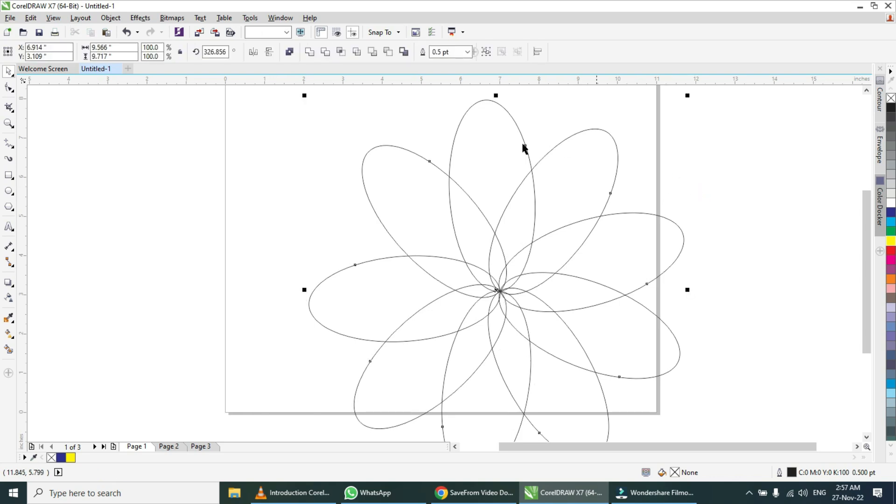
drag(302, 96, 364, 161)
drag(500, 296, 441, 224)
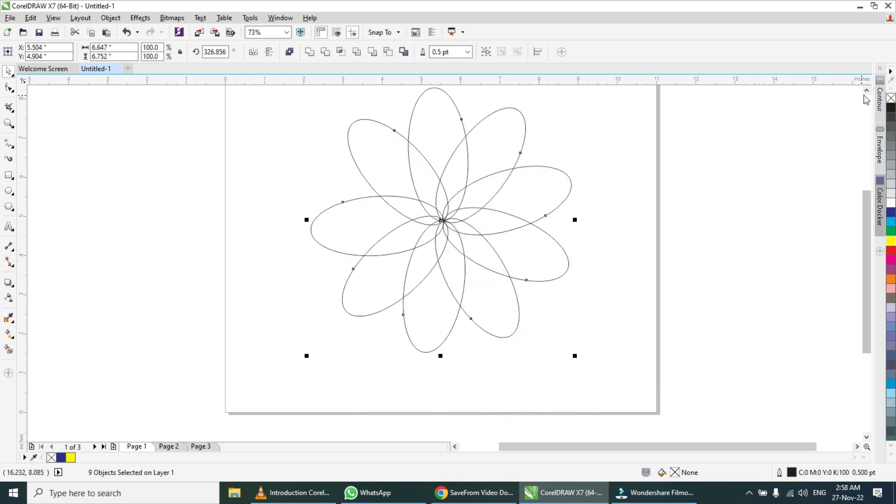
scroll(803, 140, left, 1)
scroll(779, 140, up, 2)
scroll(779, 140, down, 1)
drag(476, 240, 474, 256)
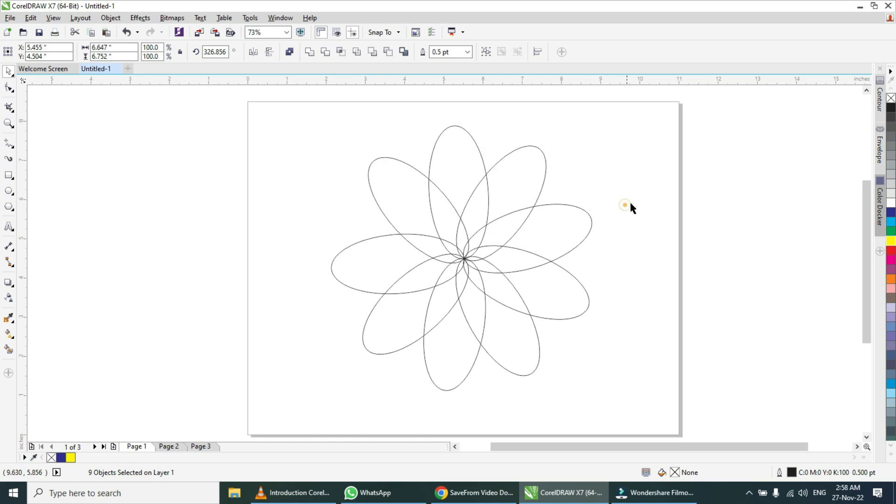
click(757, 181)
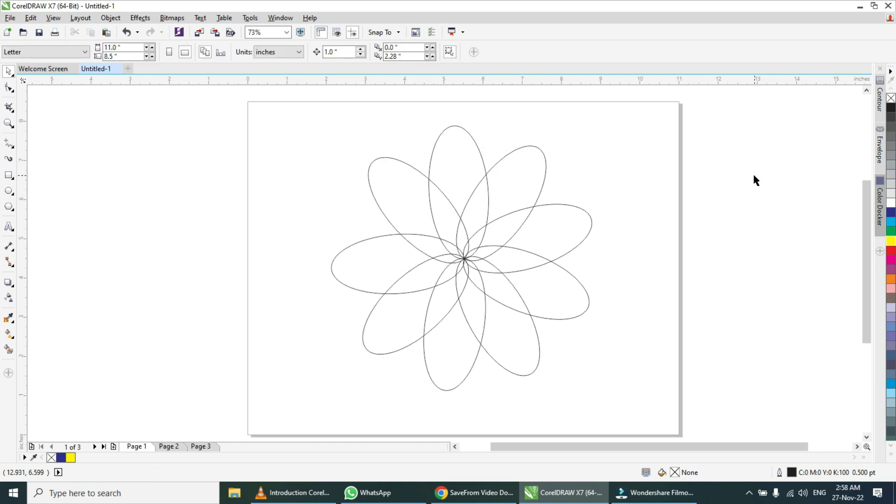